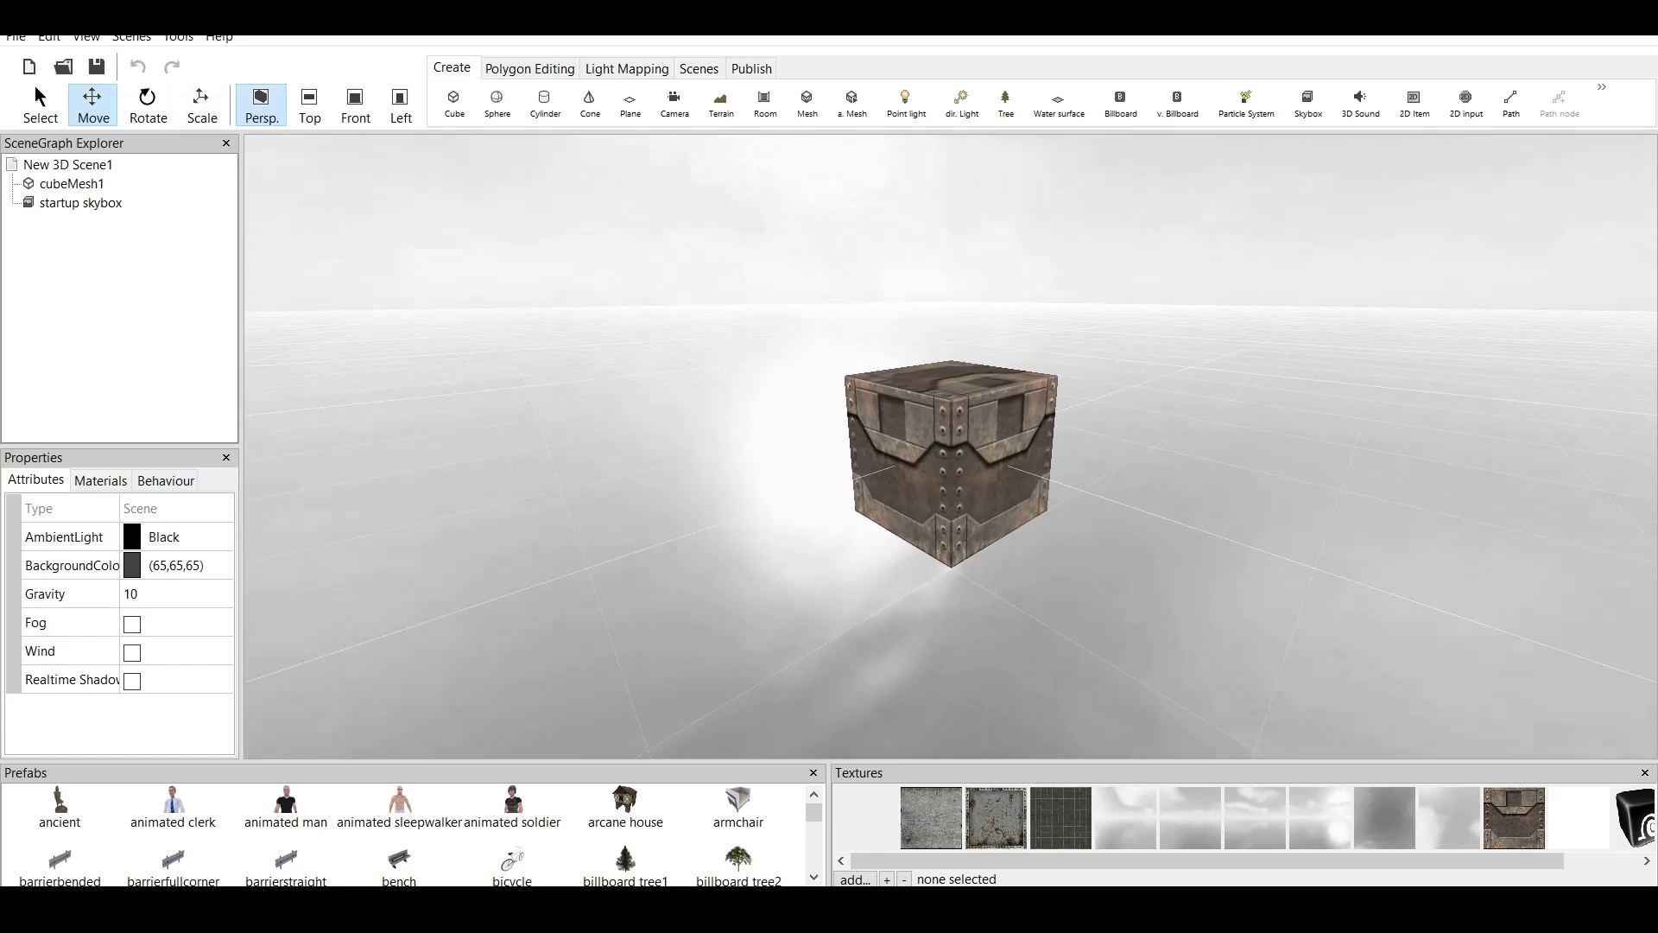
# - Delete the default cube mesh from the scene
pyautogui.click(71, 183)
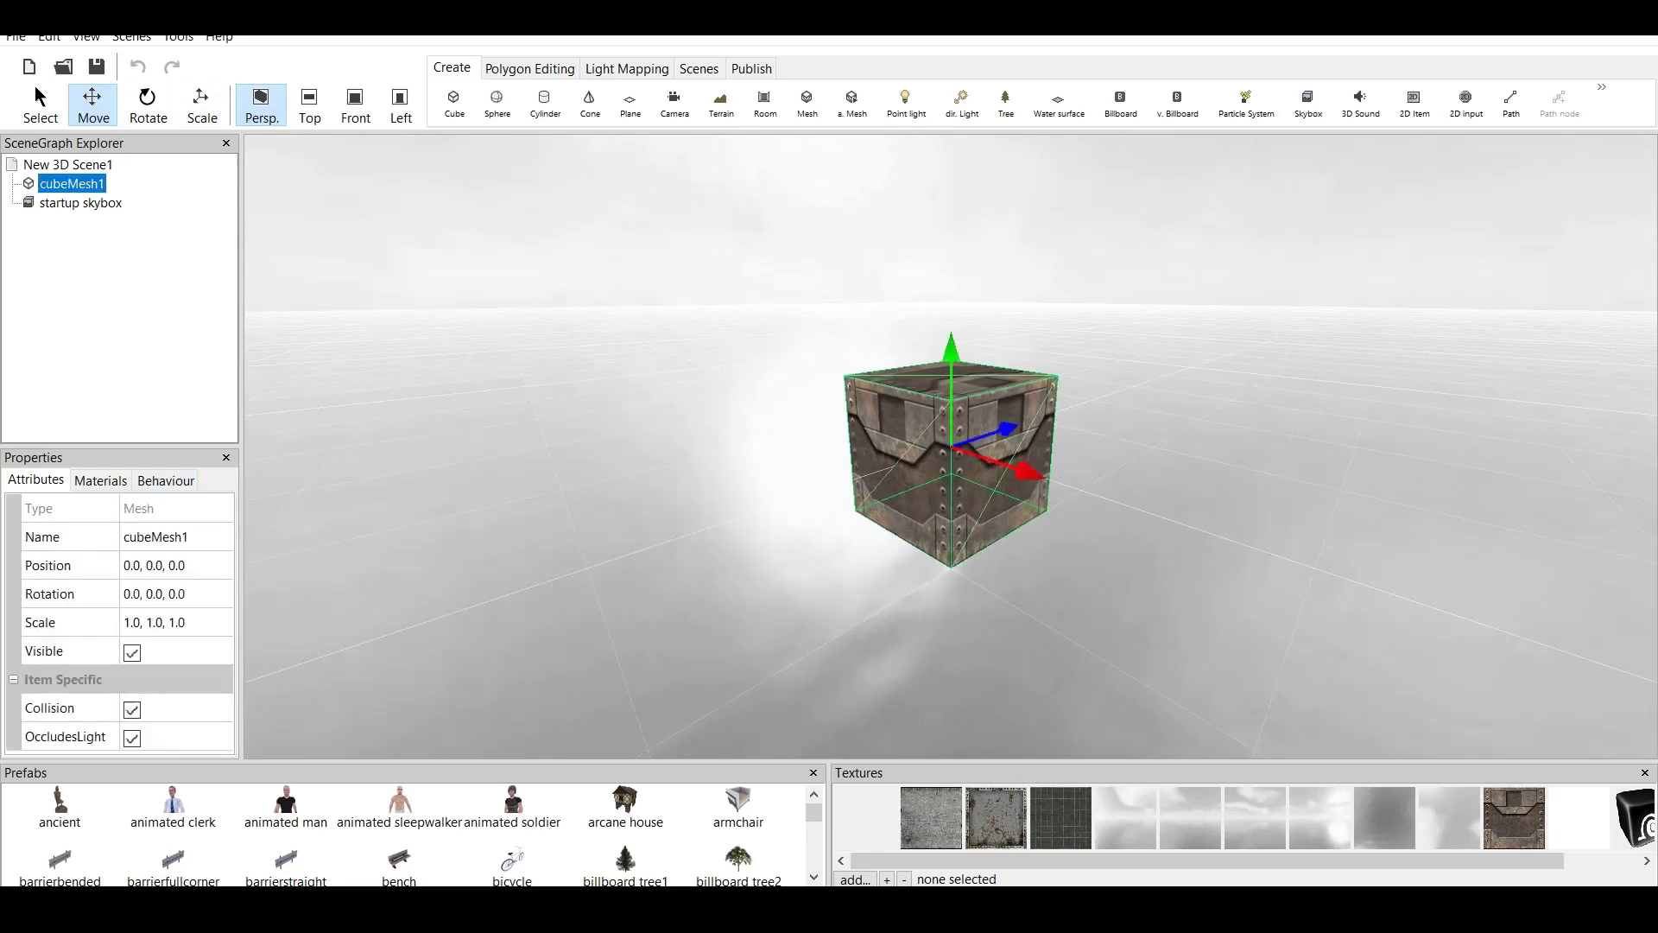
pyautogui.rightClick(76, 183)
pyautogui.click(129, 220)
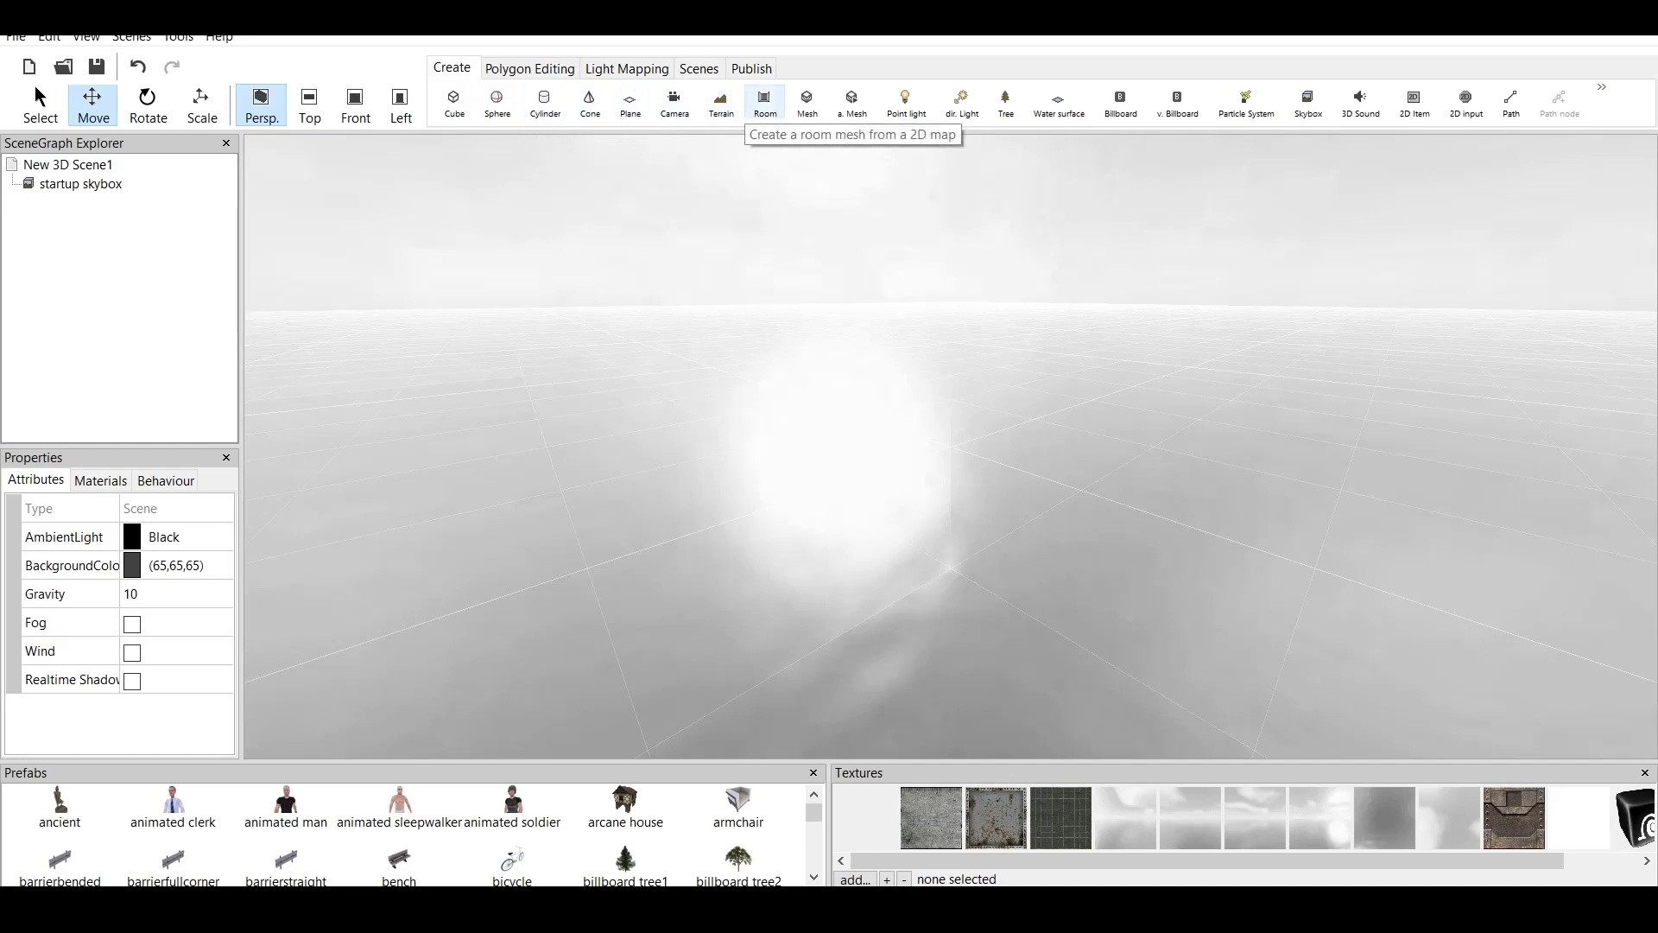
# - Start creating a room from a 2D map and clear all default tiles from the map
pyautogui.click(765, 102)
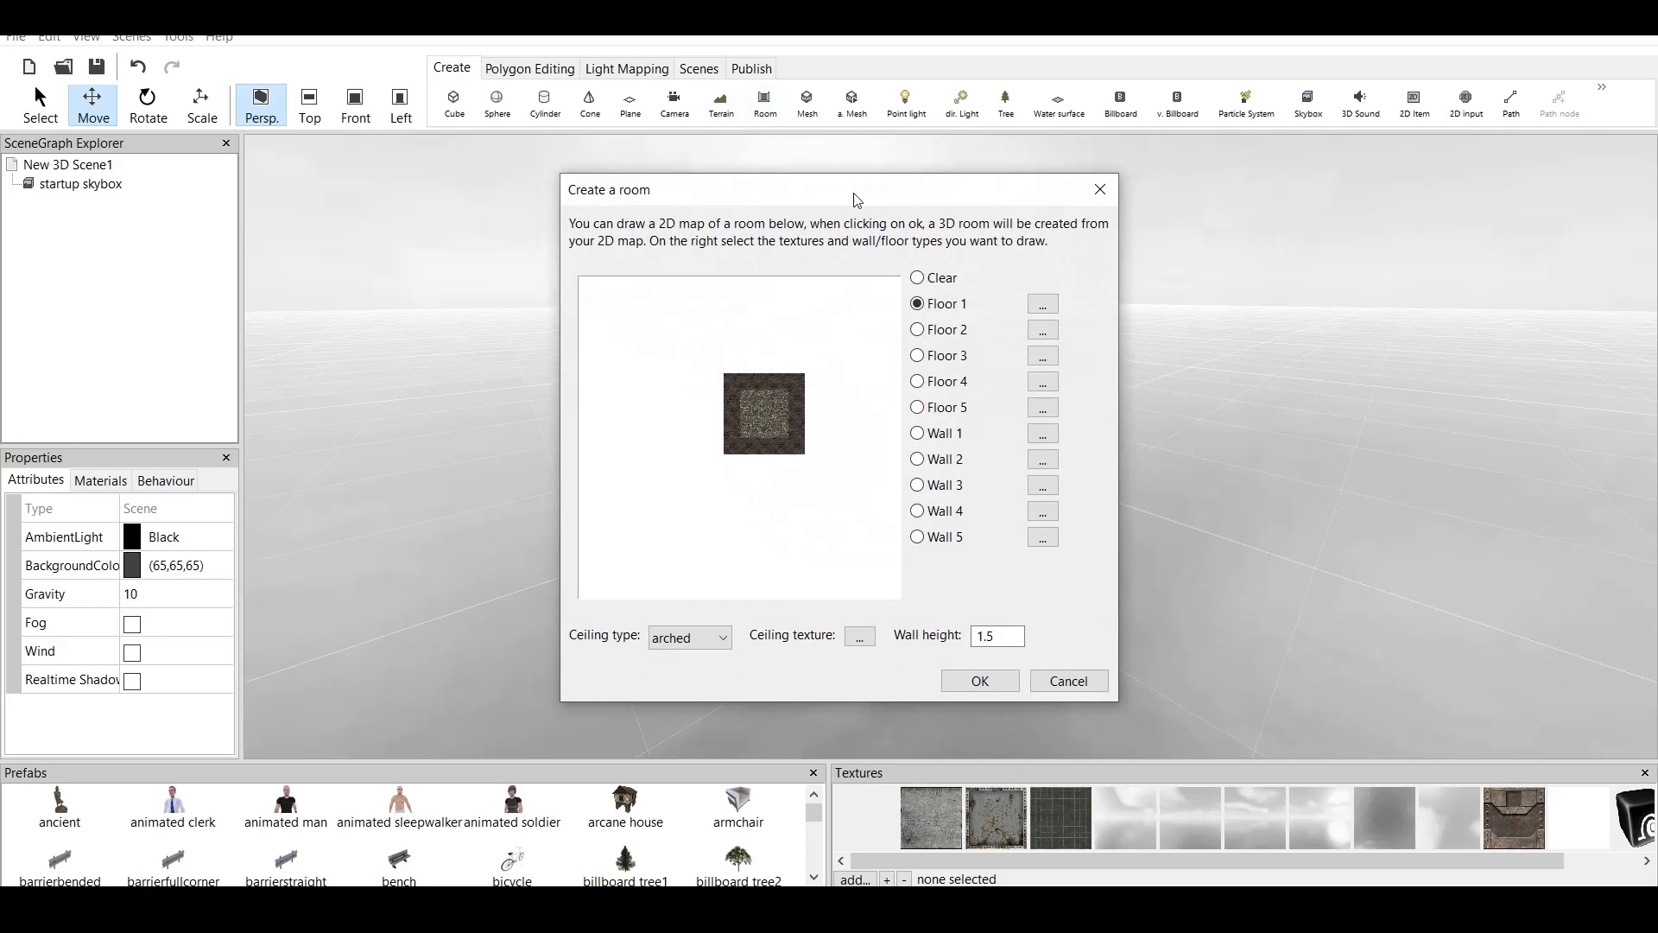
pyautogui.moveTo(857, 199); pyautogui.dragTo(911, 183)
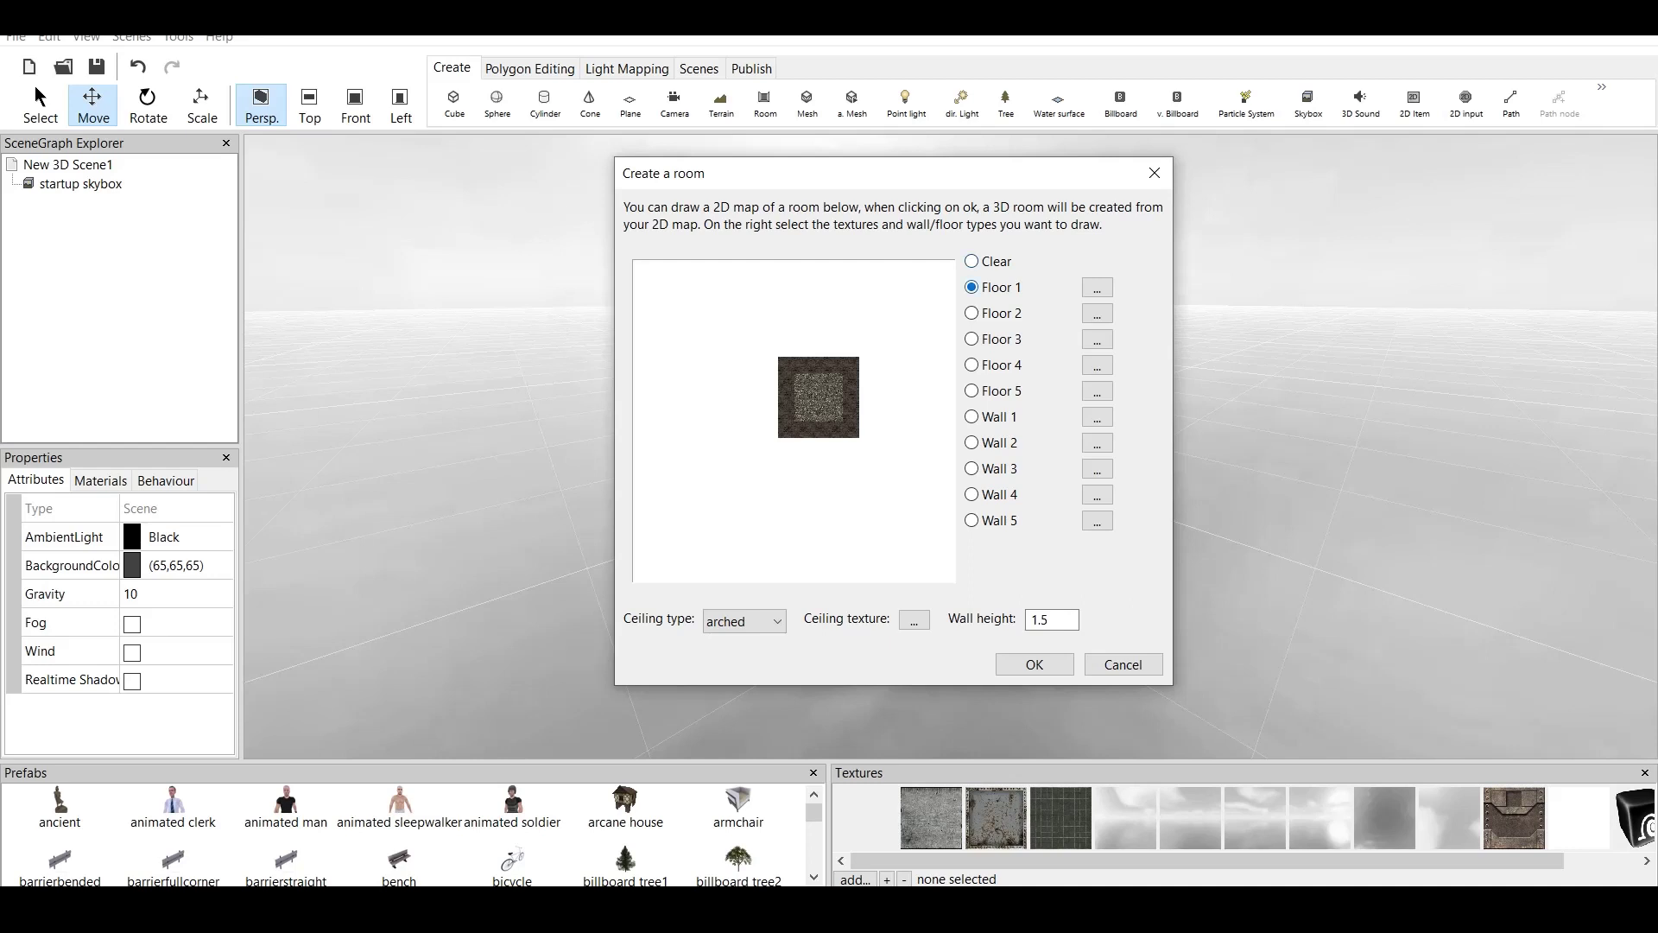
pyautogui.click(972, 261)
pyautogui.moveTo(850, 364)
pyautogui.mouseDown()
pyautogui.moveTo(786, 364)
pyautogui.moveTo(786, 423)
pyautogui.moveTo(786, 397)
pyautogui.moveTo(827, 381)
pyautogui.moveTo(851, 415)
pyautogui.moveTo(809, 397)
pyautogui.moveTo(850, 429)
pyautogui.mouseUp()
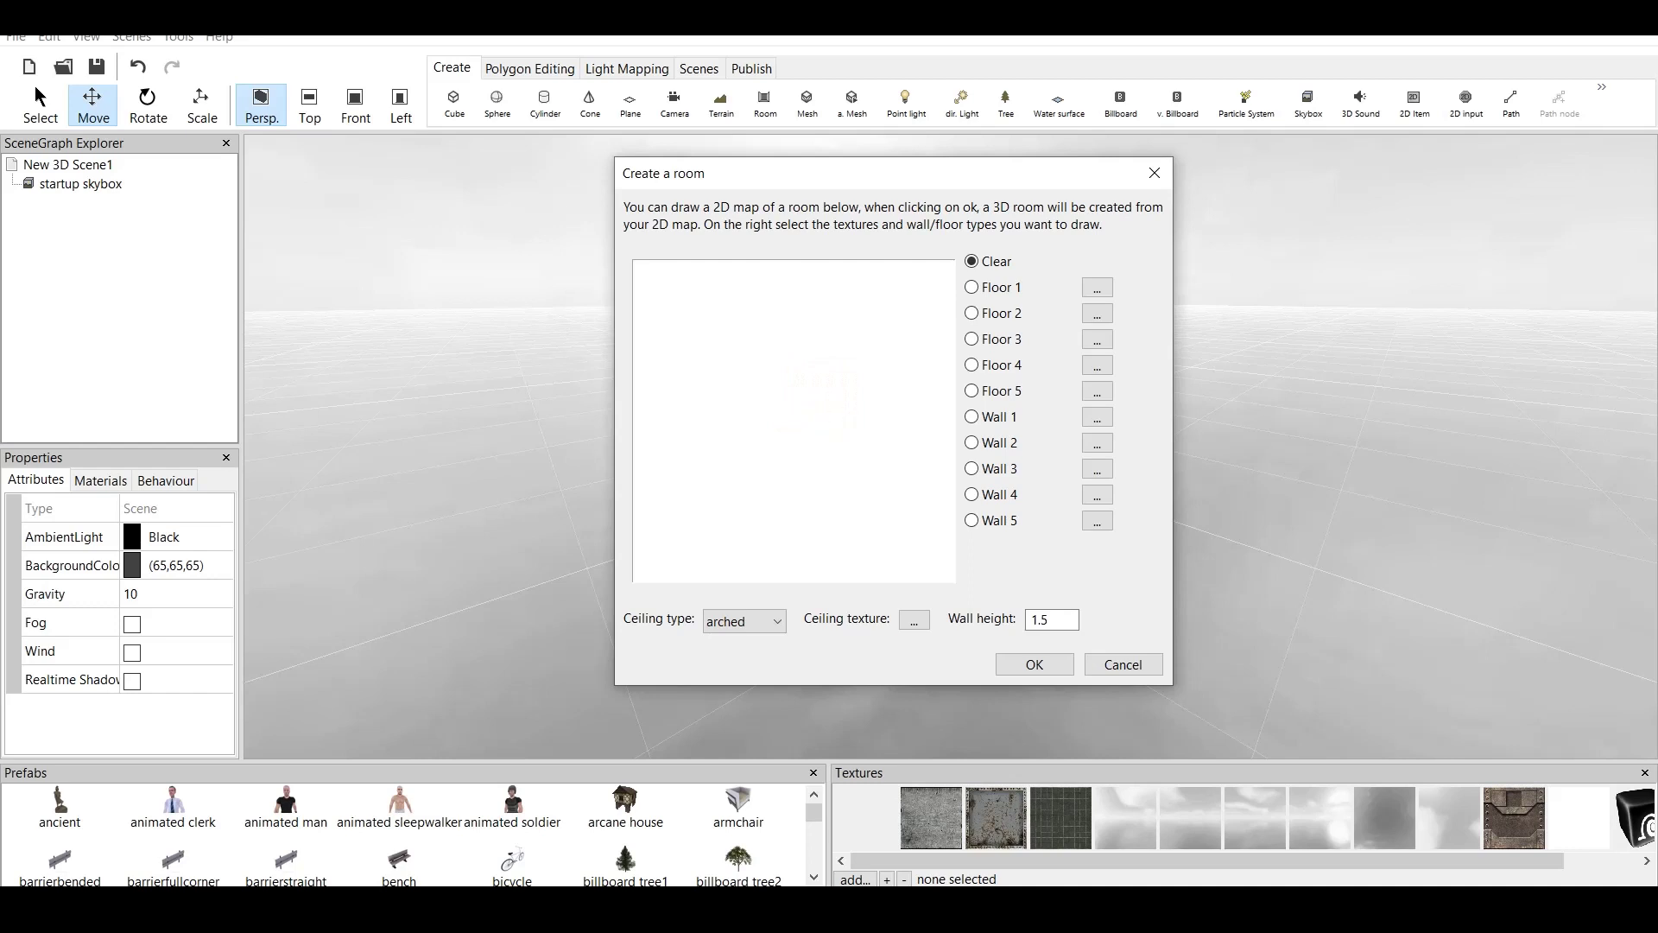
# - Choose Floor 1 as the tile type and assign it the light stone texture wall_light.jpg
pyautogui.click(972, 287)
pyautogui.click(1096, 287)
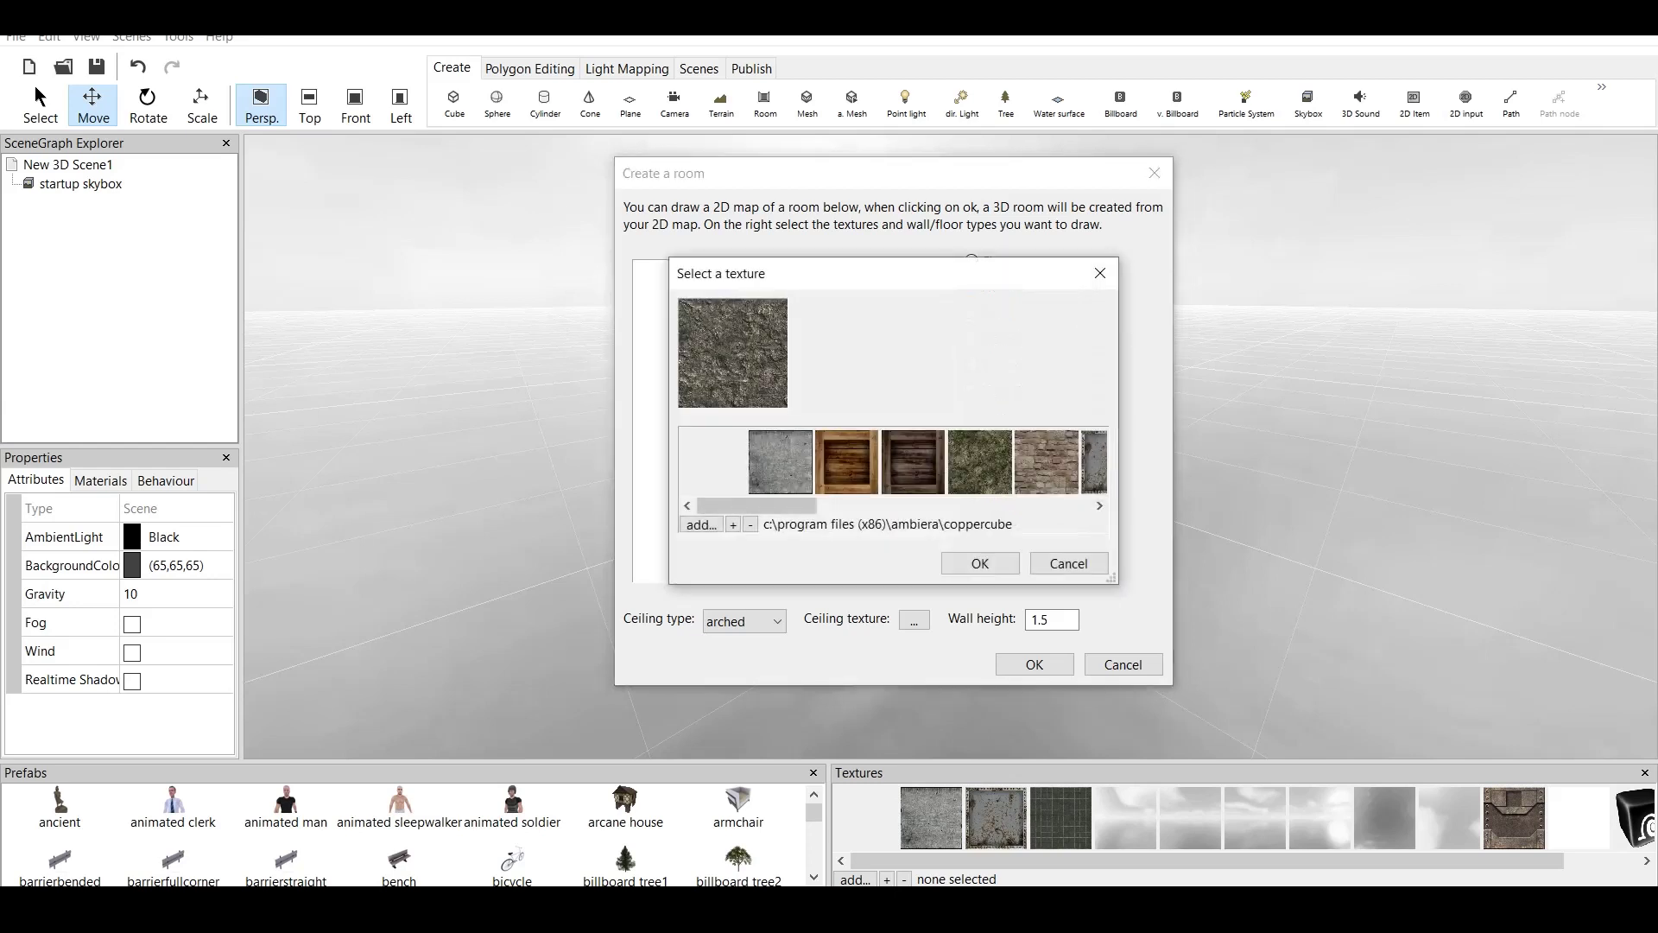
pyautogui.moveTo(756, 505); pyautogui.dragTo(879, 505)
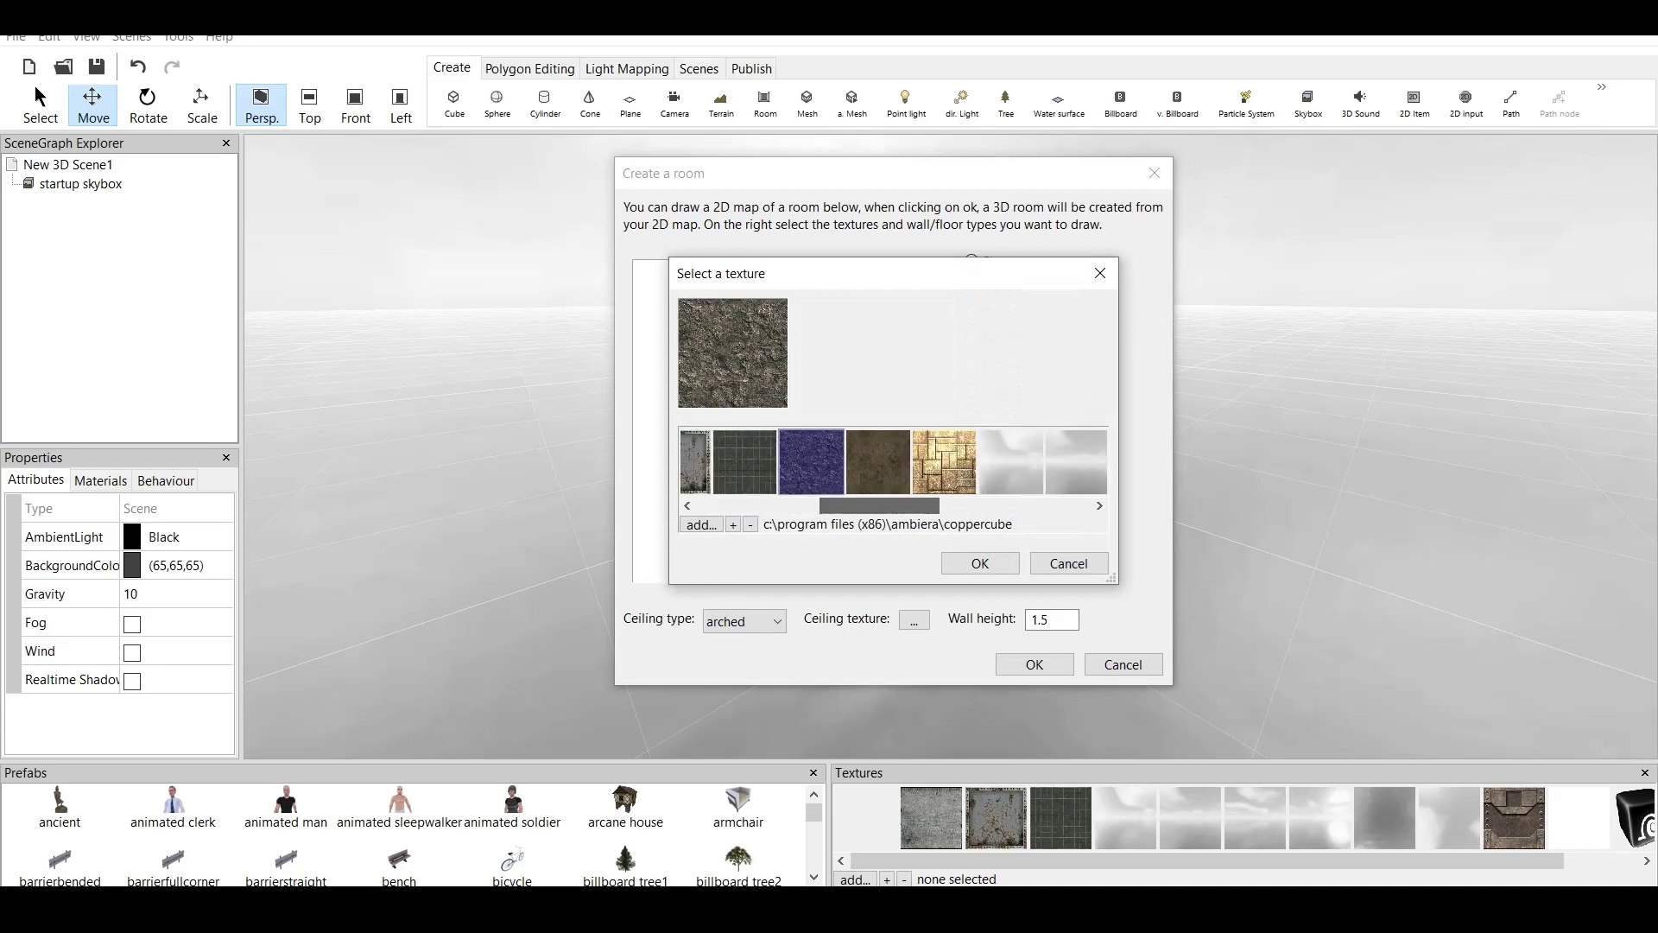
pyautogui.click(944, 462)
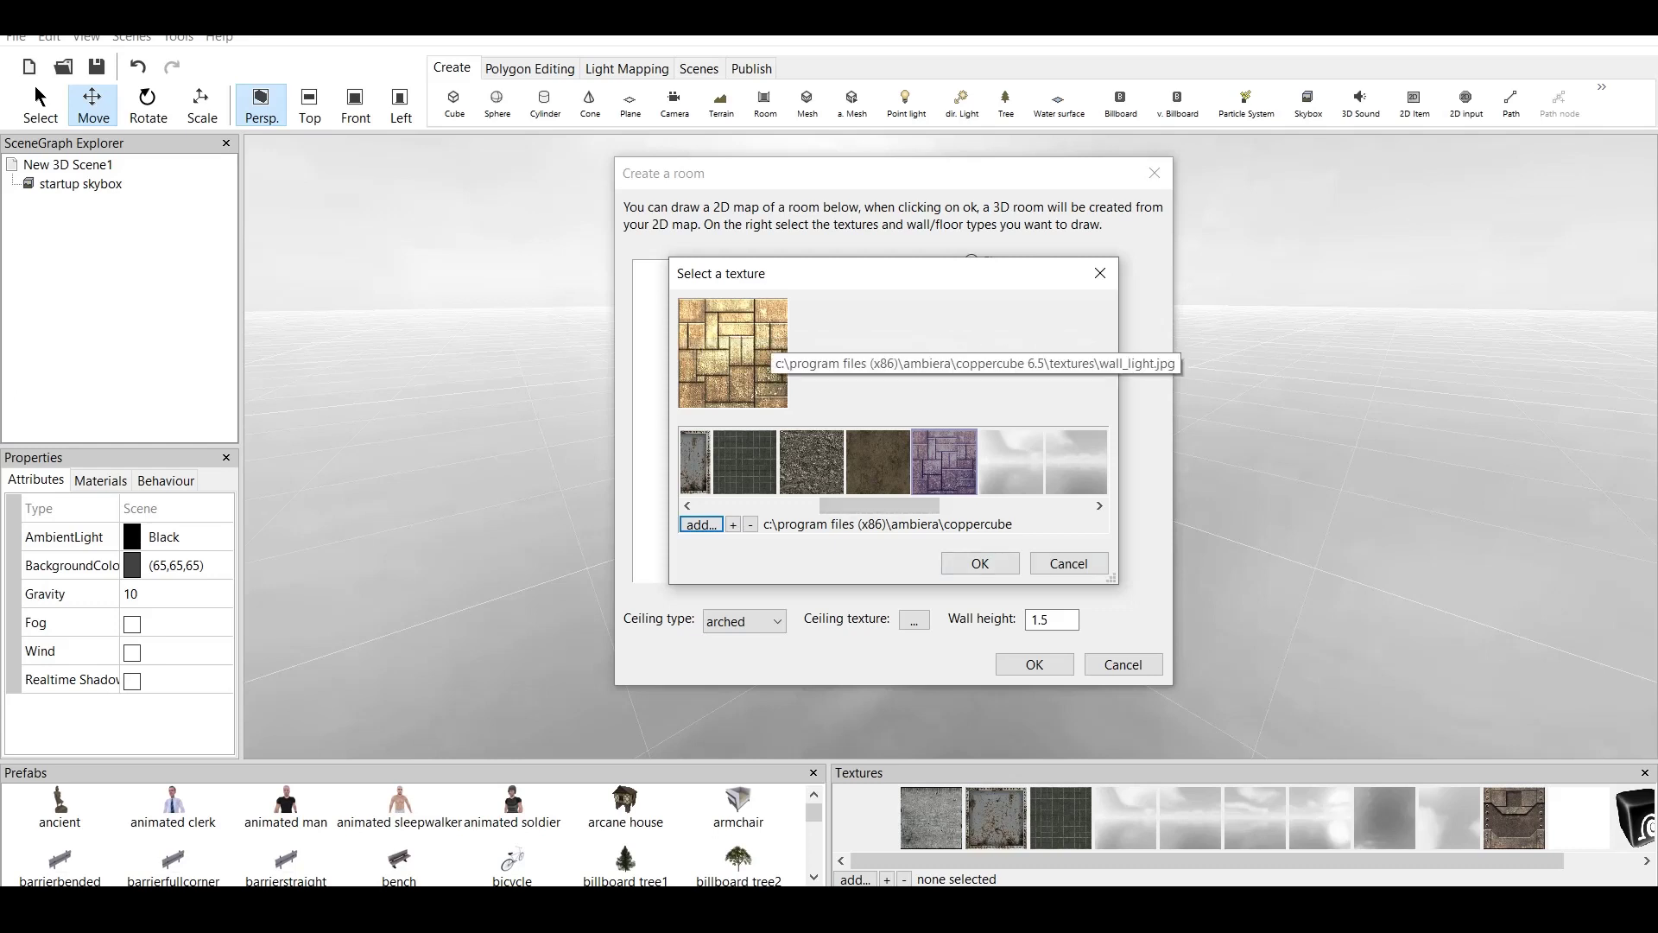
pyautogui.click(980, 563)
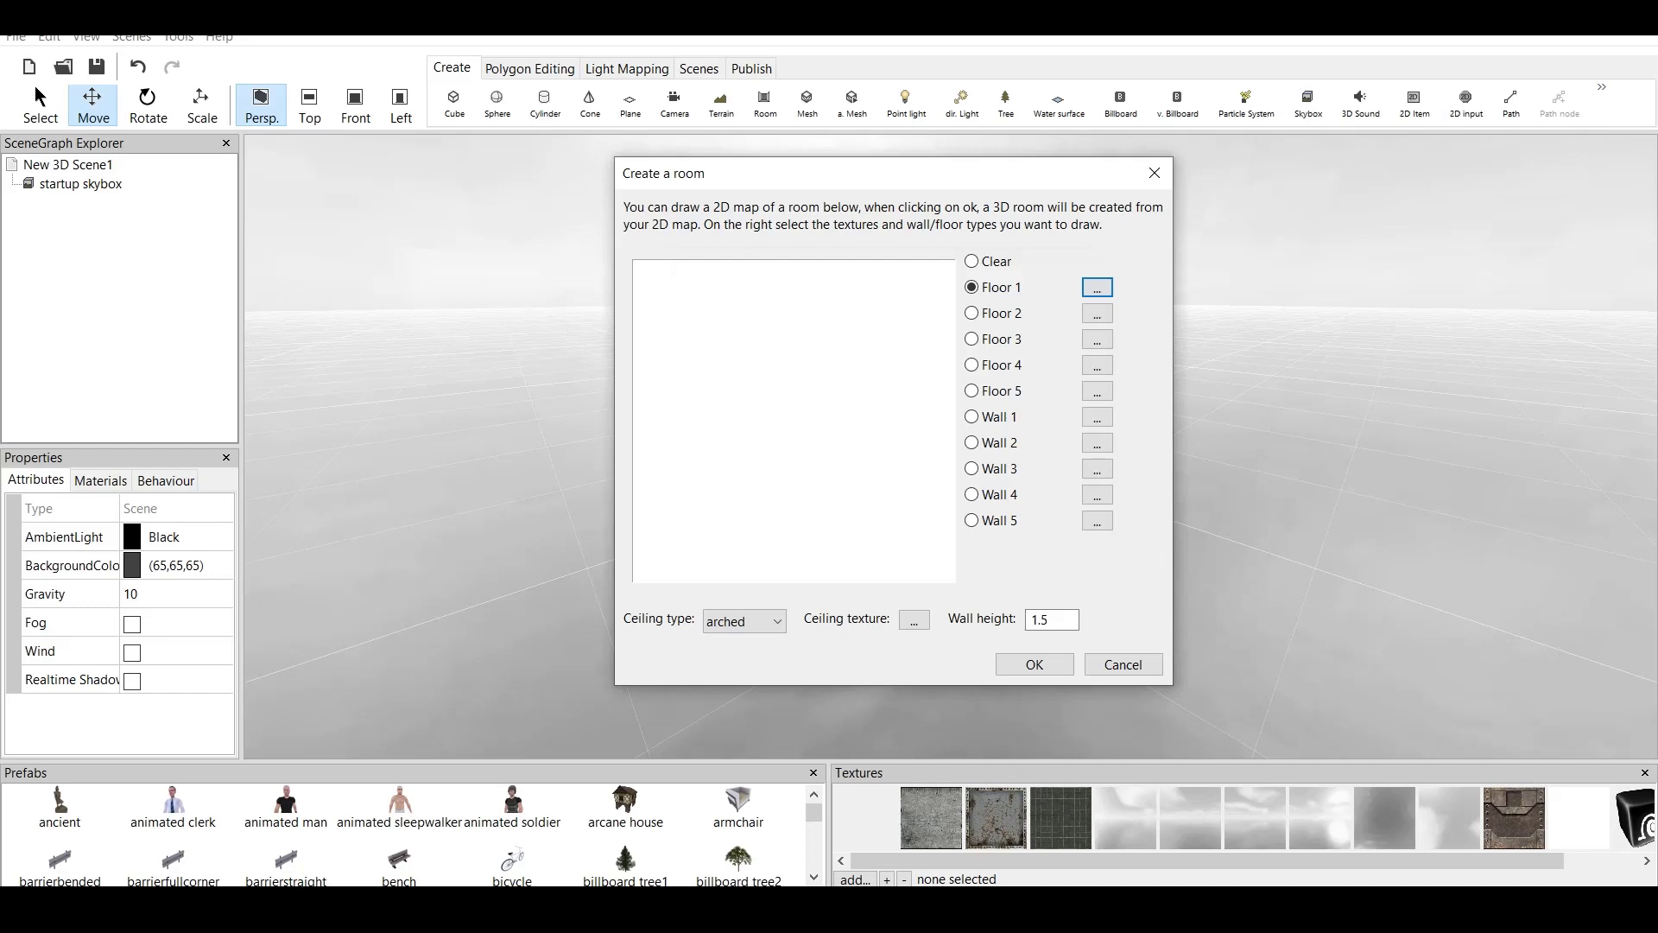
# - Paint a one-tile-wide Floor 1 path: a tall left leg, a lower run, a hooked loop on the right and a short downward branch
pyautogui.click(722, 334)
pyautogui.click(722, 349)
pyautogui.click(722, 364)
pyautogui.click(722, 382)
pyautogui.click(722, 397)
pyautogui.moveTo(722, 397)
pyautogui.mouseDown()
pyautogui.moveTo(722, 479)
pyautogui.moveTo(835, 478)
pyautogui.moveTo(852, 364)
pyautogui.moveTo(786, 364)
pyautogui.moveTo(786, 399)
pyautogui.mouseUp()
pyautogui.click(852, 479)
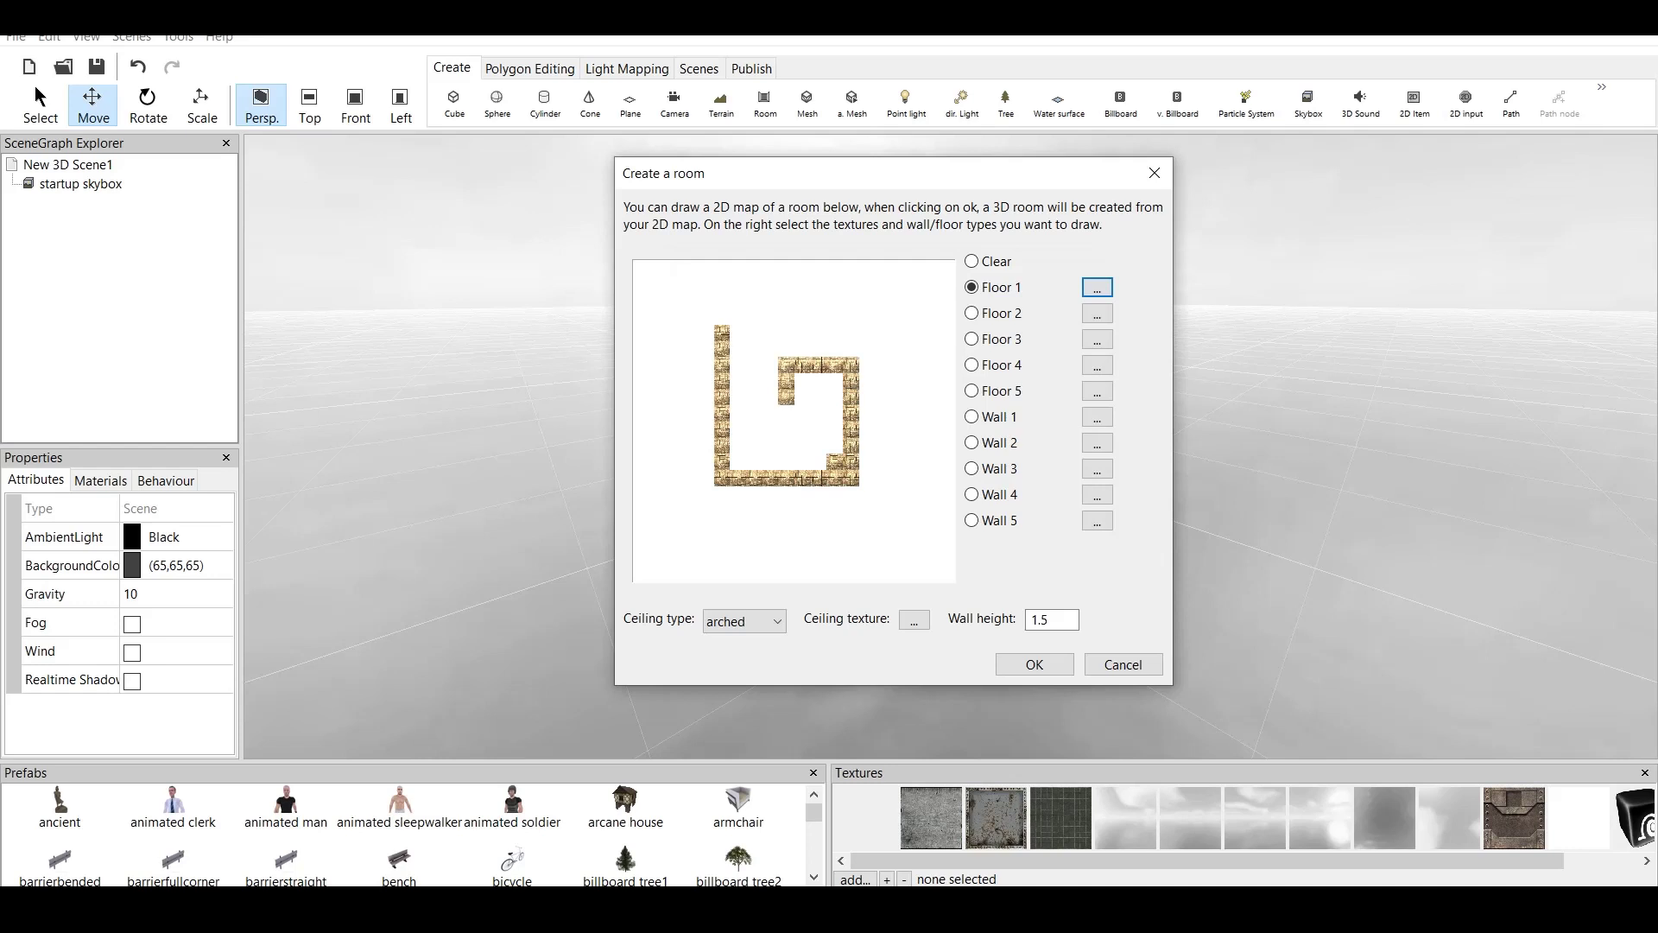
pyautogui.moveTo(786, 478); pyautogui.dragTo(786, 544)
pyautogui.click(835, 493)
pyautogui.click(850, 493)
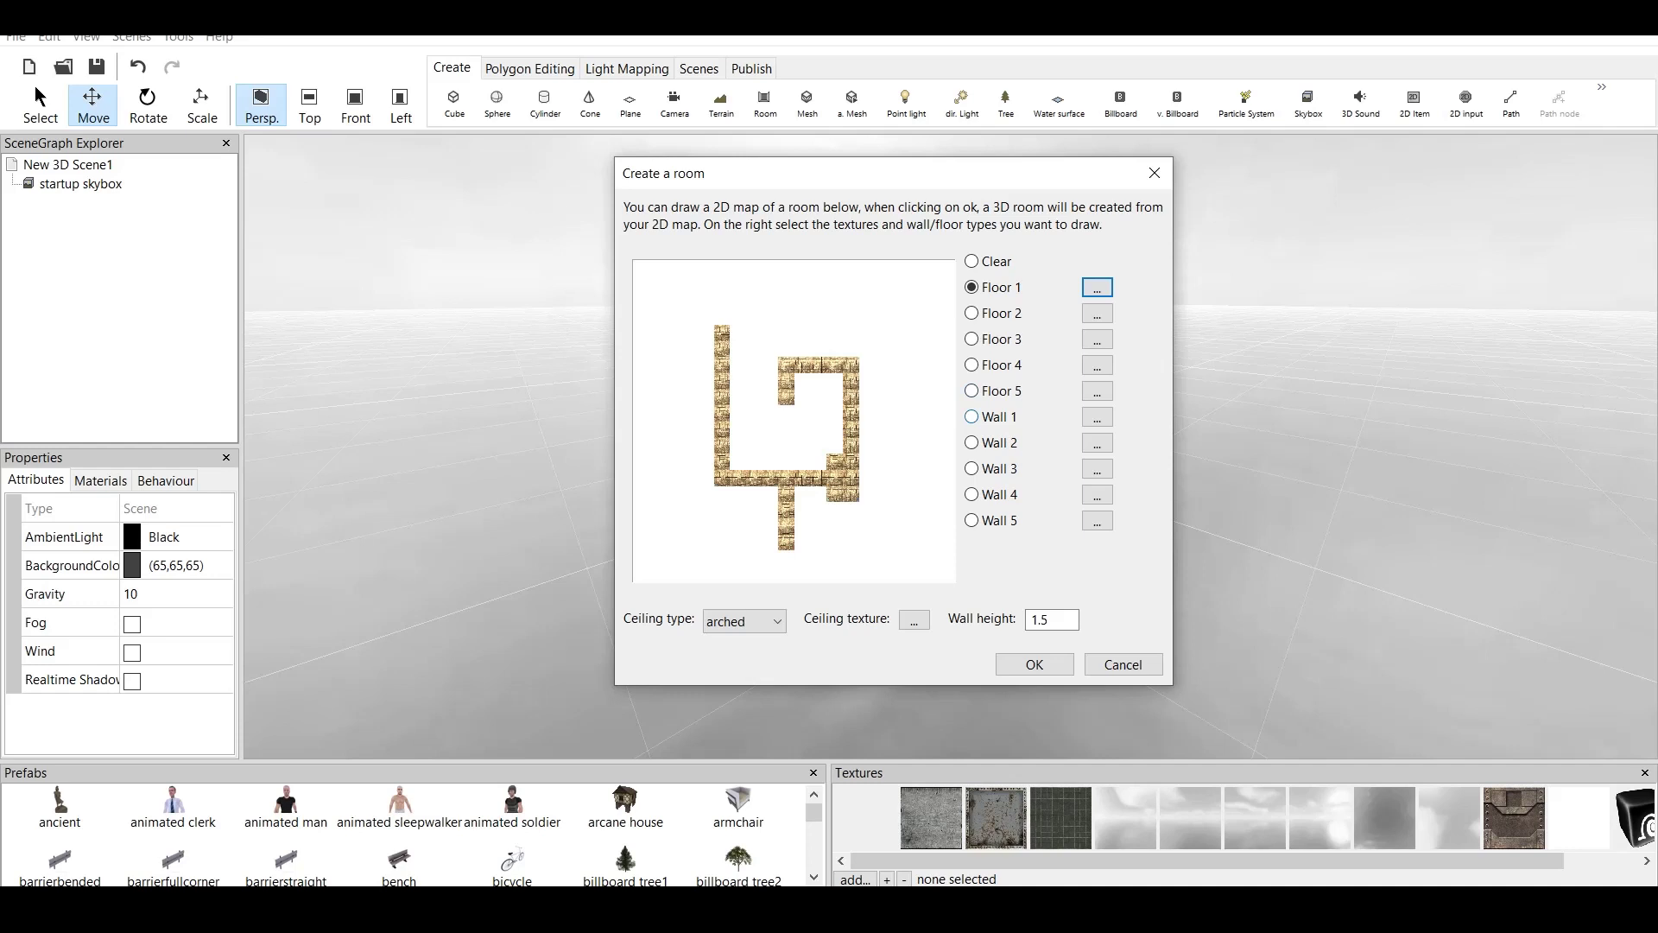
# - Choose Wall 1 as the tile type and assign it the light wooden crate texture
pyautogui.click(972, 417)
pyautogui.click(1097, 416)
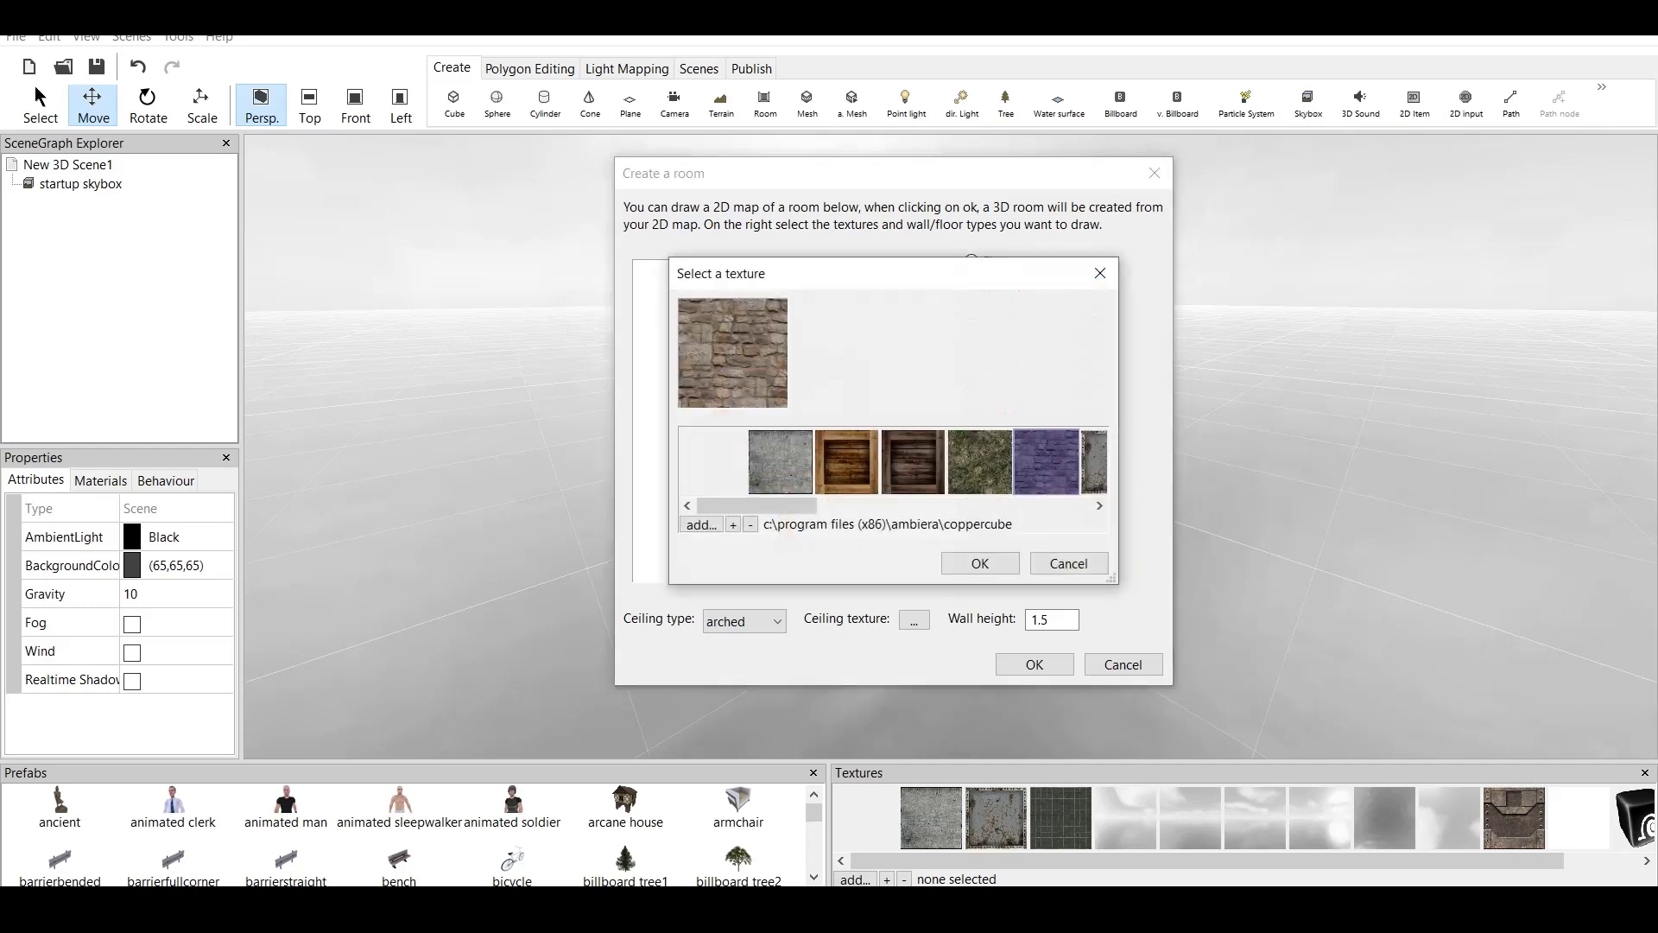
pyautogui.moveTo(757, 505); pyautogui.dragTo(762, 505)
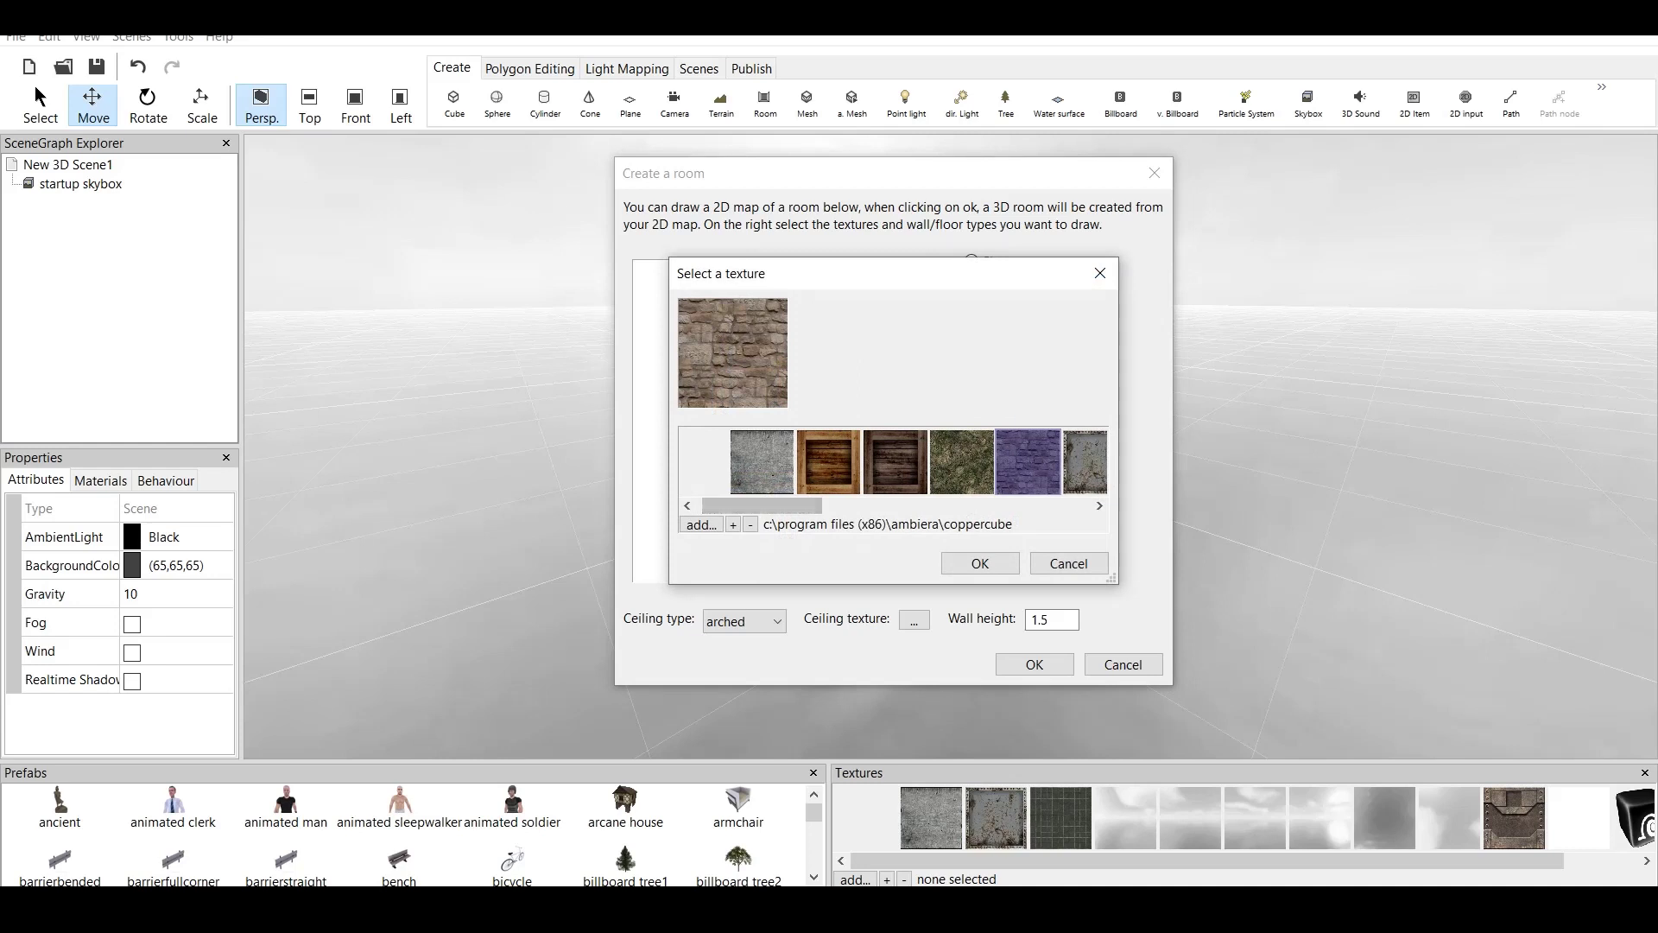
pyautogui.click(828, 462)
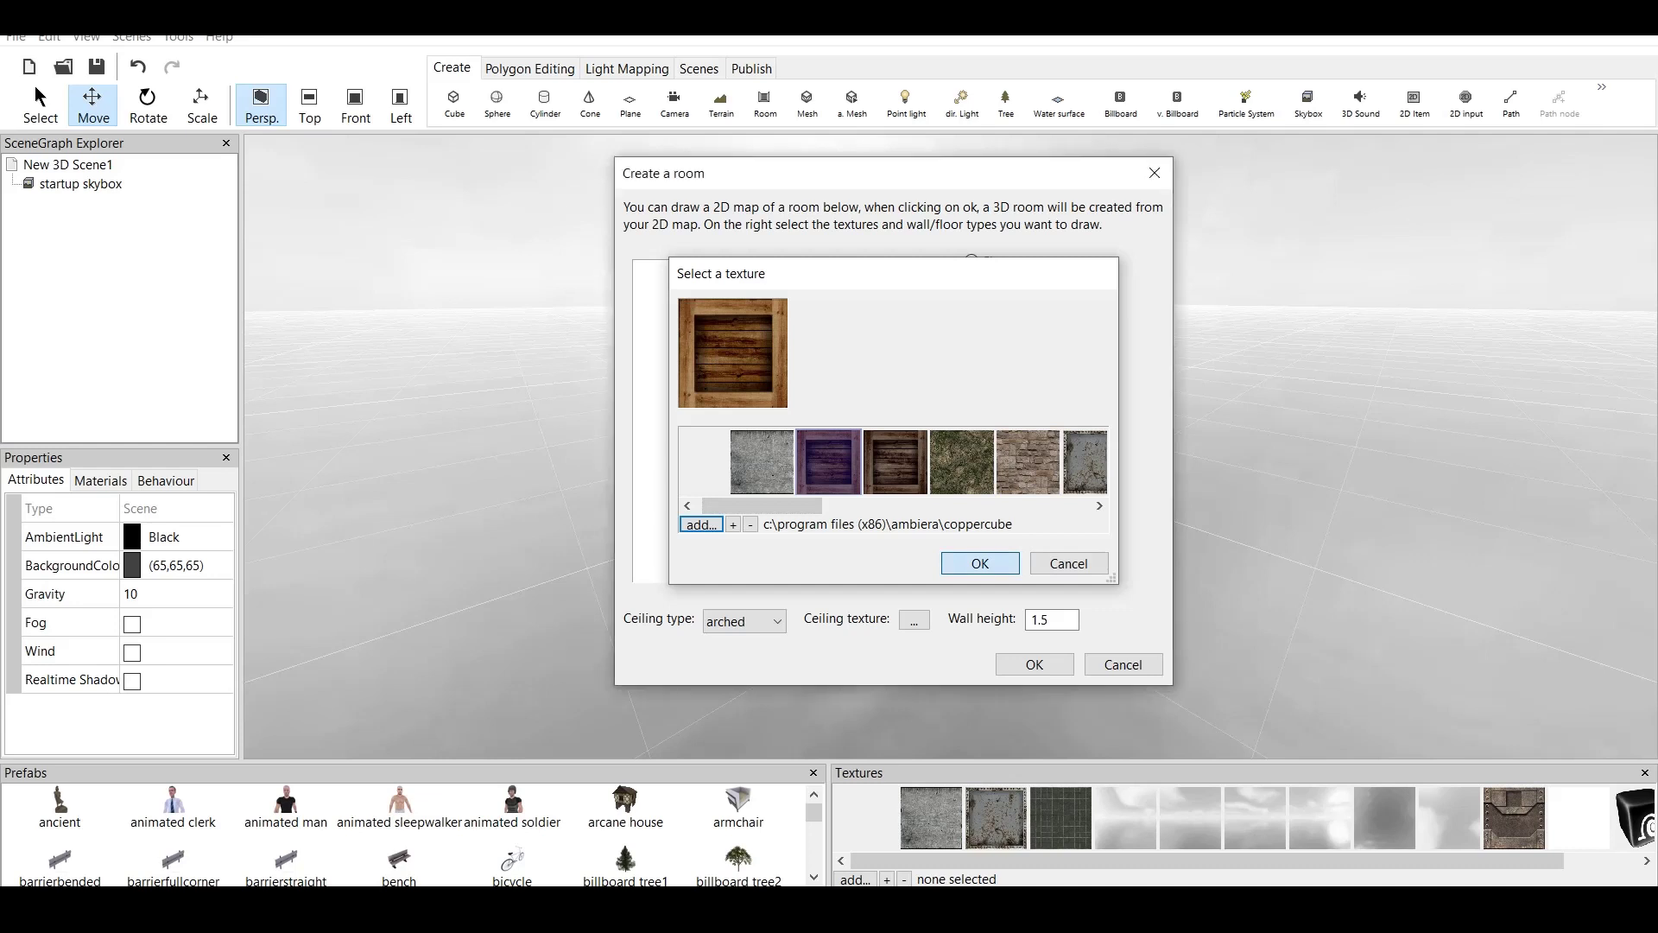
pyautogui.click(979, 563)
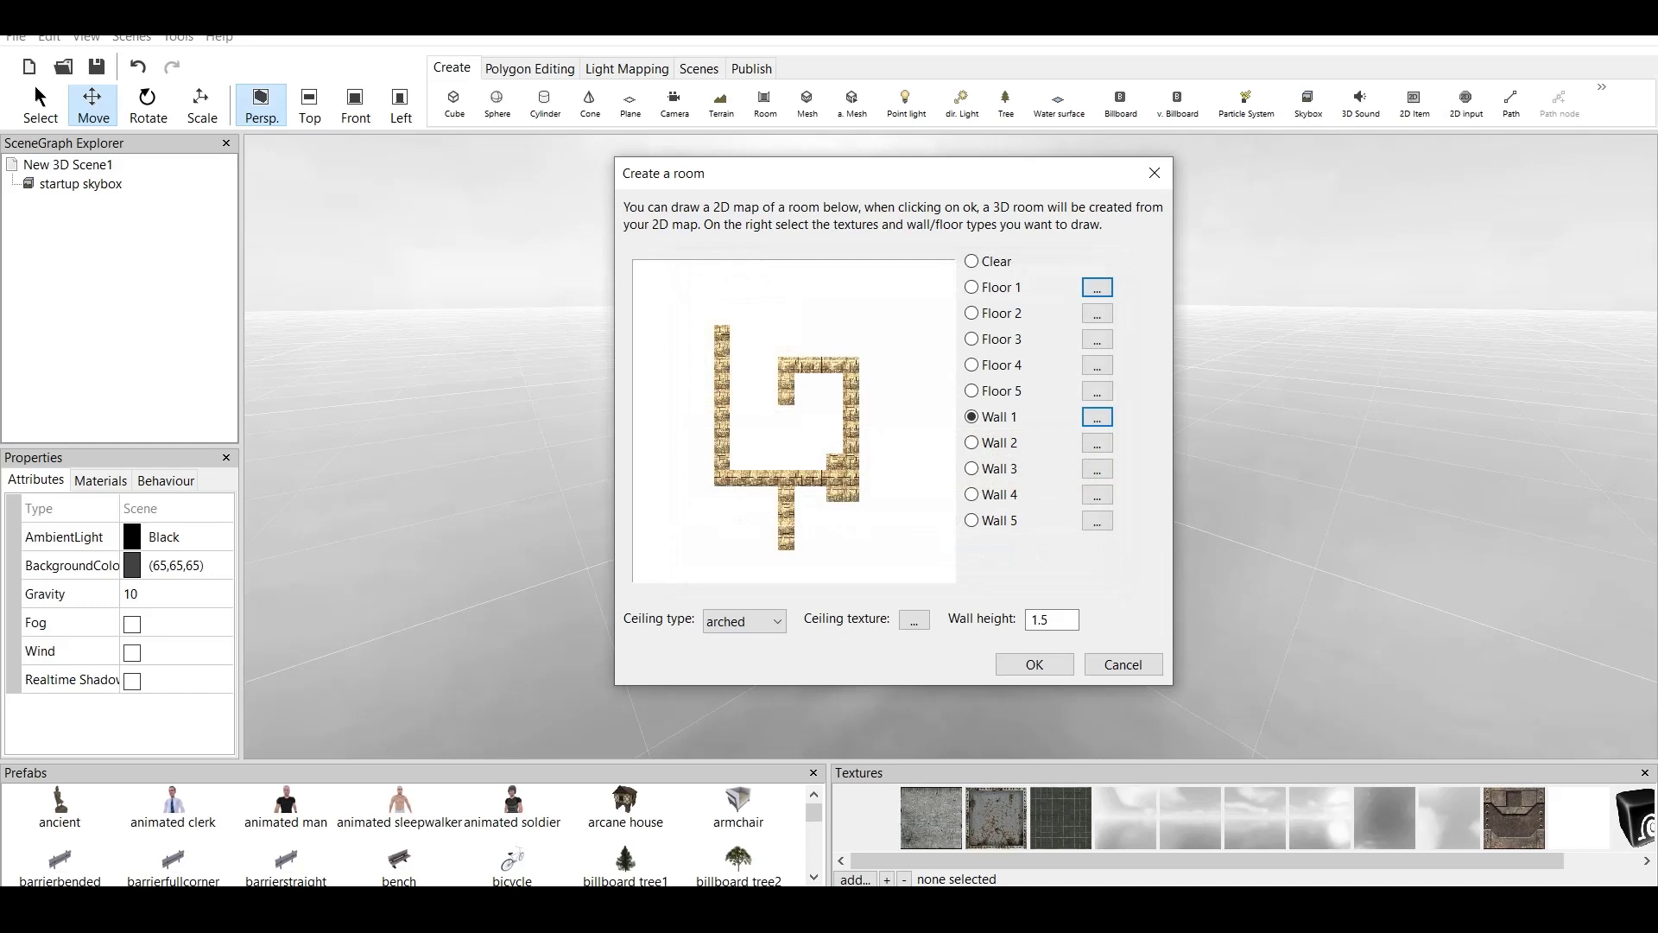
# - Surround the whole floor path with Wall 1 tiles and erase the surplus outer wall tiles beside the left leg and lower branch
pyautogui.moveTo(738, 317)
pyautogui.mouseDown()
pyautogui.moveTo(738, 445)
pyautogui.moveTo(755, 462)
pyautogui.moveTo(835, 446)
pyautogui.moveTo(820, 384)
pyautogui.moveTo(801, 382)
pyautogui.moveTo(801, 412)
pyautogui.moveTo(770, 413)
pyautogui.moveTo(770, 348)
pyautogui.moveTo(866, 350)
pyautogui.moveTo(866, 509)
pyautogui.moveTo(801, 493)
pyautogui.moveTo(801, 558)
pyautogui.moveTo(770, 542)
pyautogui.moveTo(754, 509)
pyautogui.moveTo(771, 493)
pyautogui.moveTo(690, 493)
pyautogui.moveTo(690, 411)
pyautogui.moveTo(706, 477)
pyautogui.moveTo(690, 382)
pyautogui.moveTo(707, 319)
pyautogui.moveTo(707, 415)
pyautogui.mouseUp()
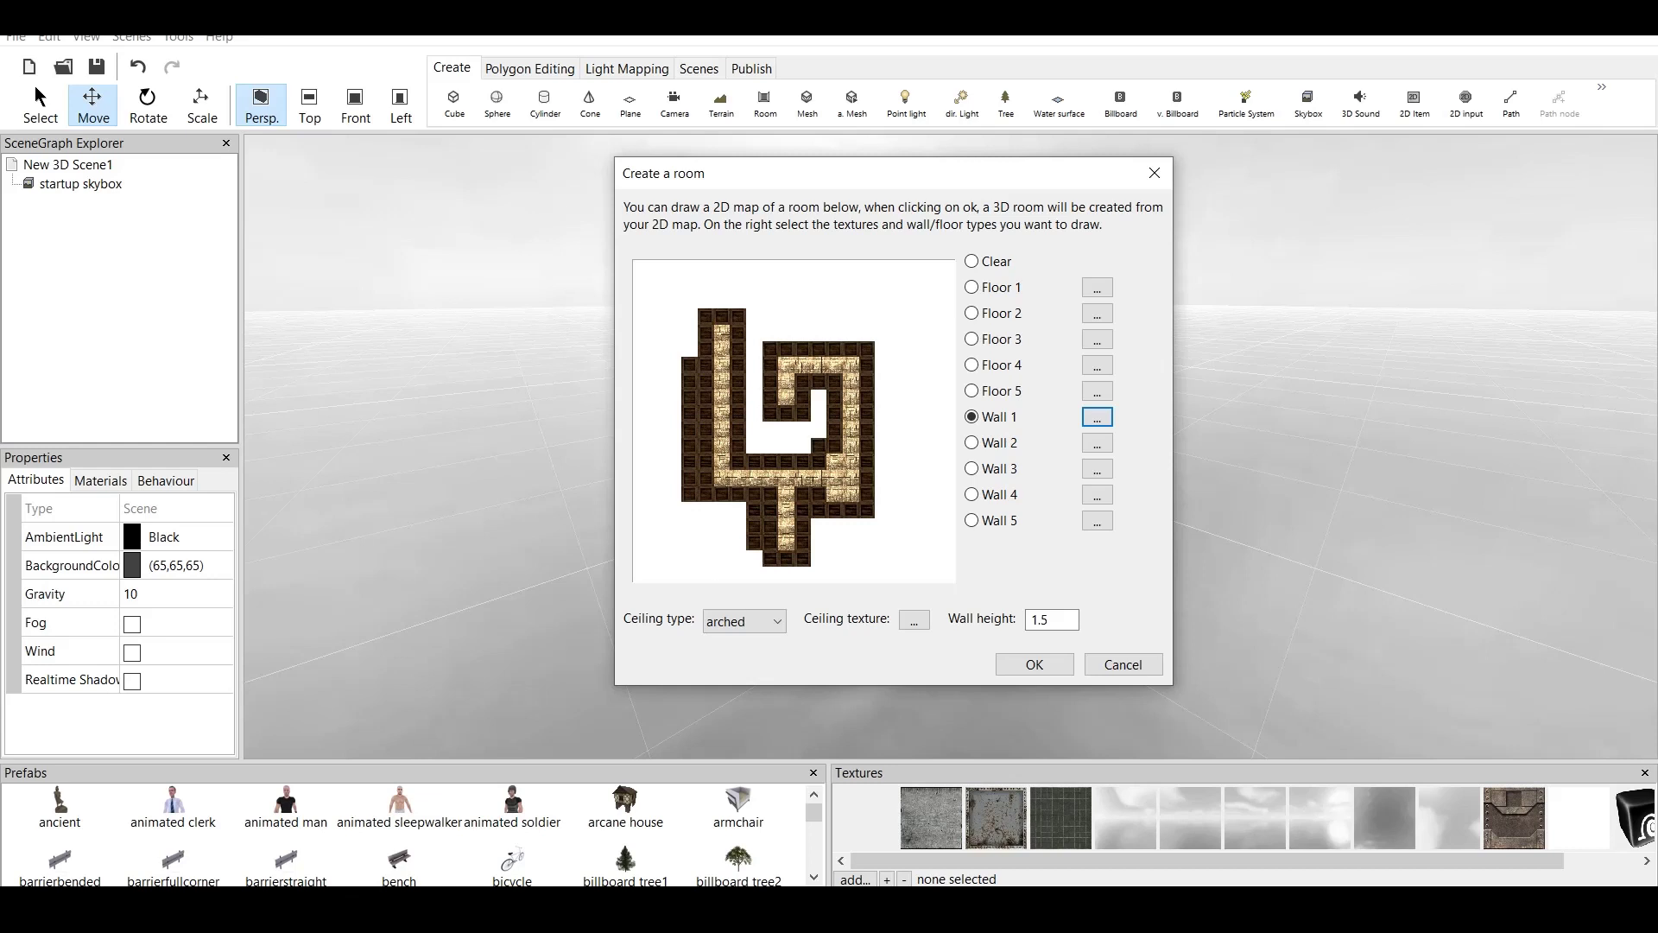
pyautogui.click(971, 261)
pyautogui.moveTo(690, 363)
pyautogui.mouseDown()
pyautogui.moveTo(690, 493)
pyautogui.moveTo(754, 510)
pyautogui.mouseUp()
pyautogui.click(755, 542)
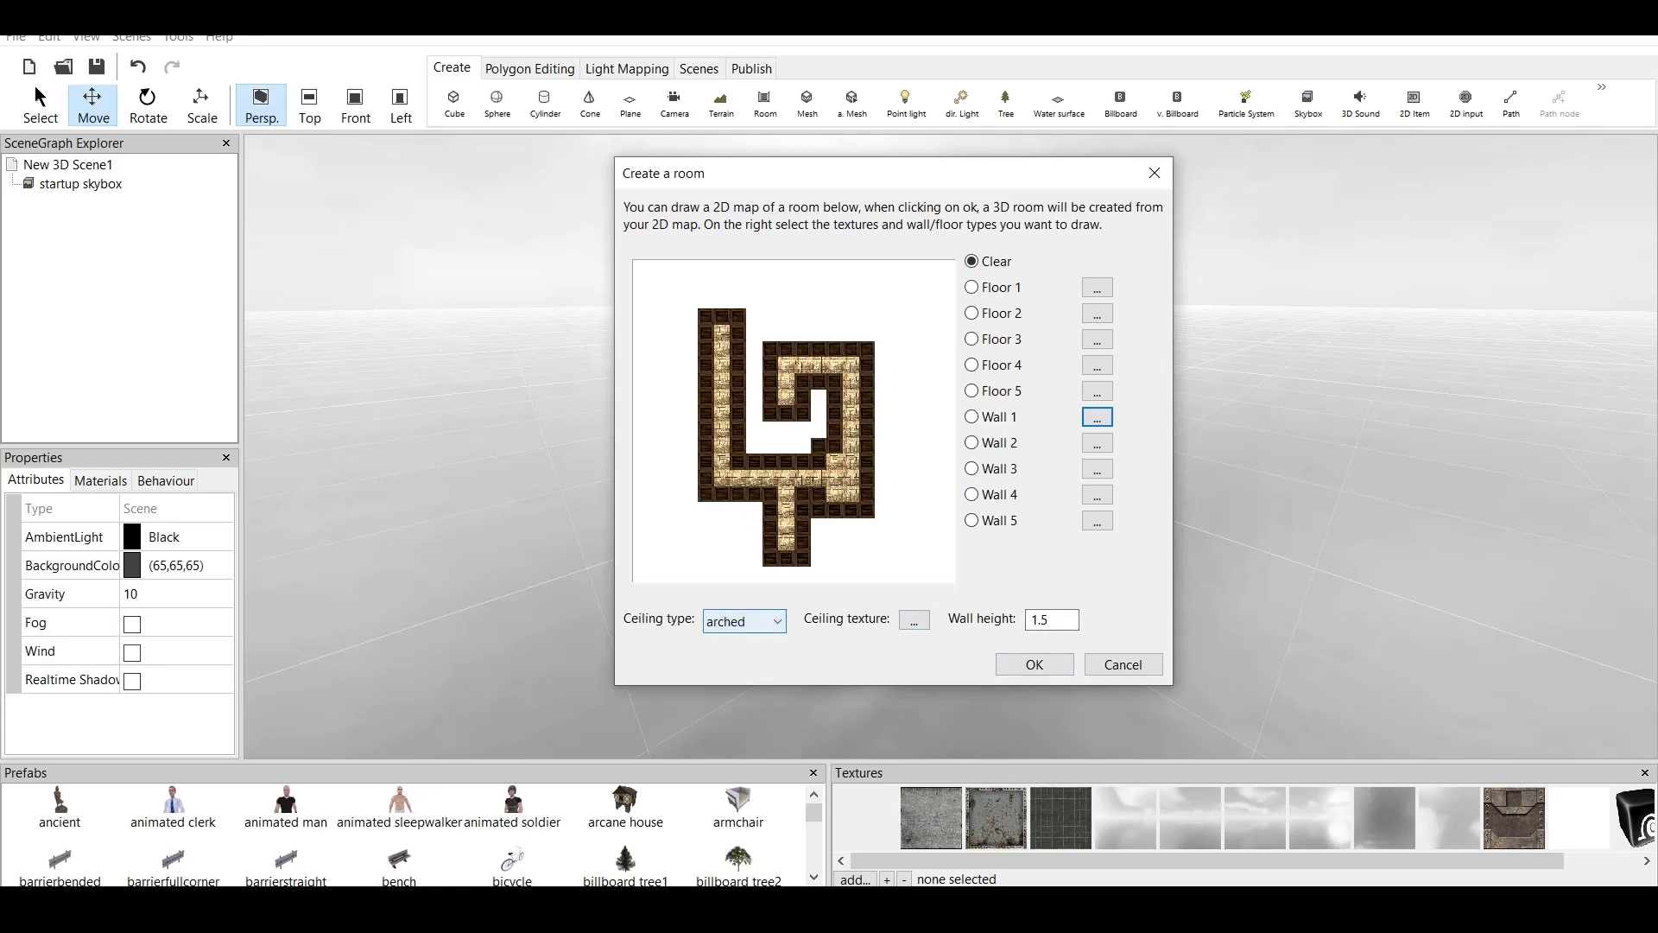
# - Set the room's ceiling type to flat
pyautogui.click(744, 620)
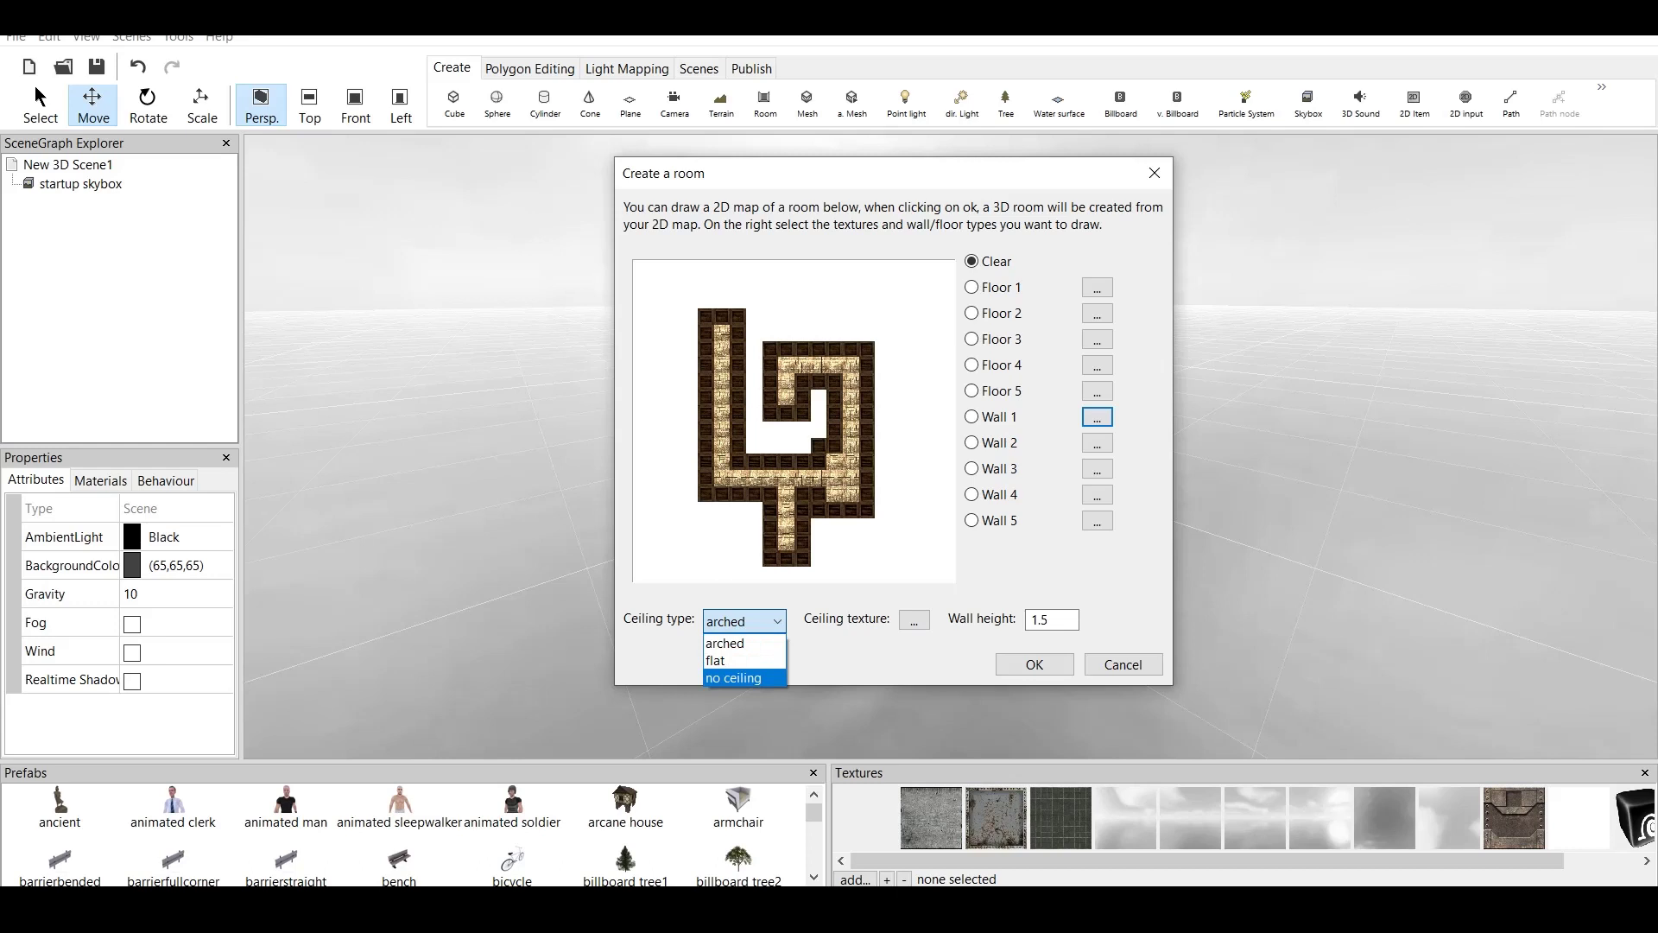
pyautogui.press('Return')
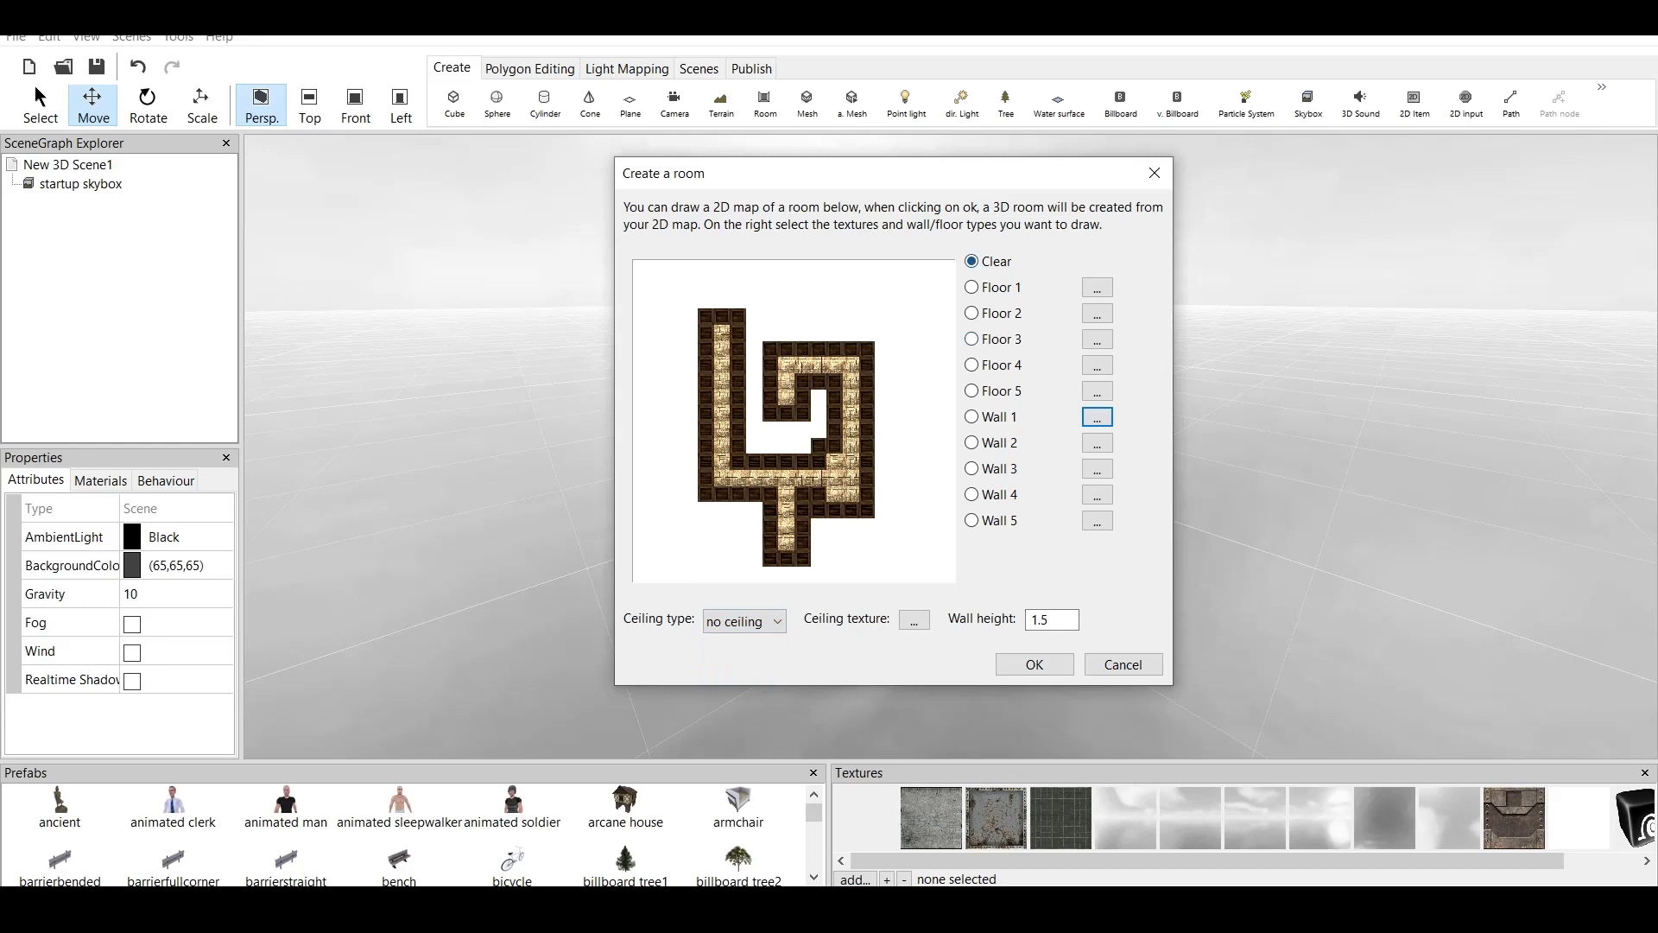
pyautogui.click(745, 621)
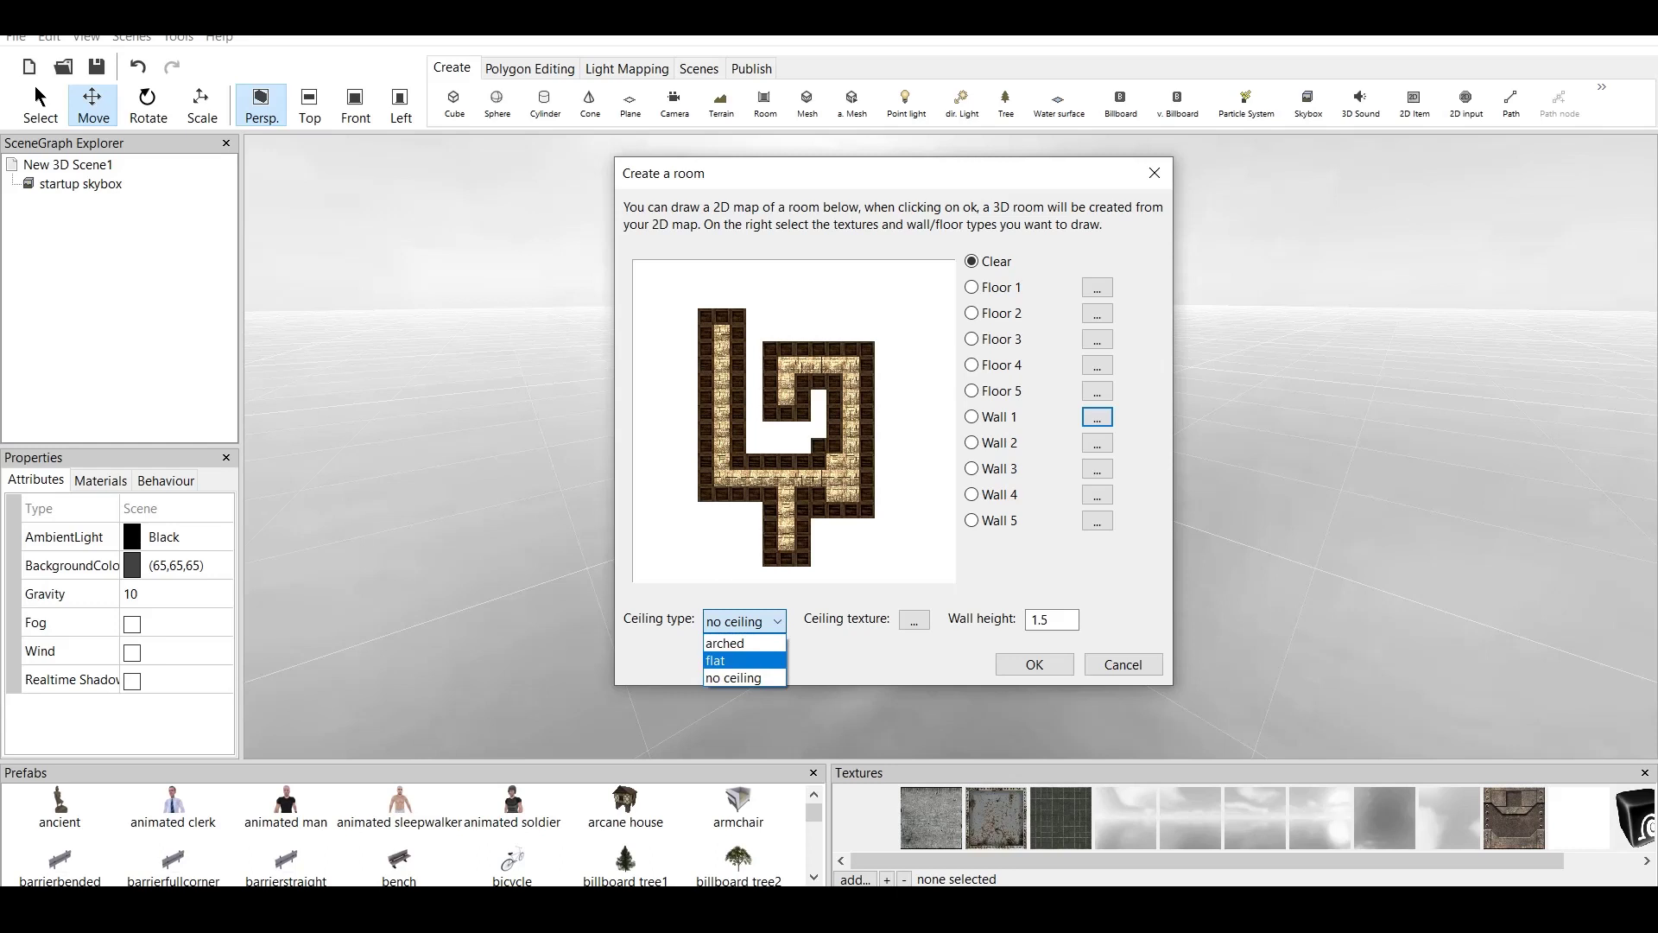
pyautogui.click(743, 660)
# - Assign the plain dark brown texture to the ceiling and generate the 3D room
pyautogui.click(912, 619)
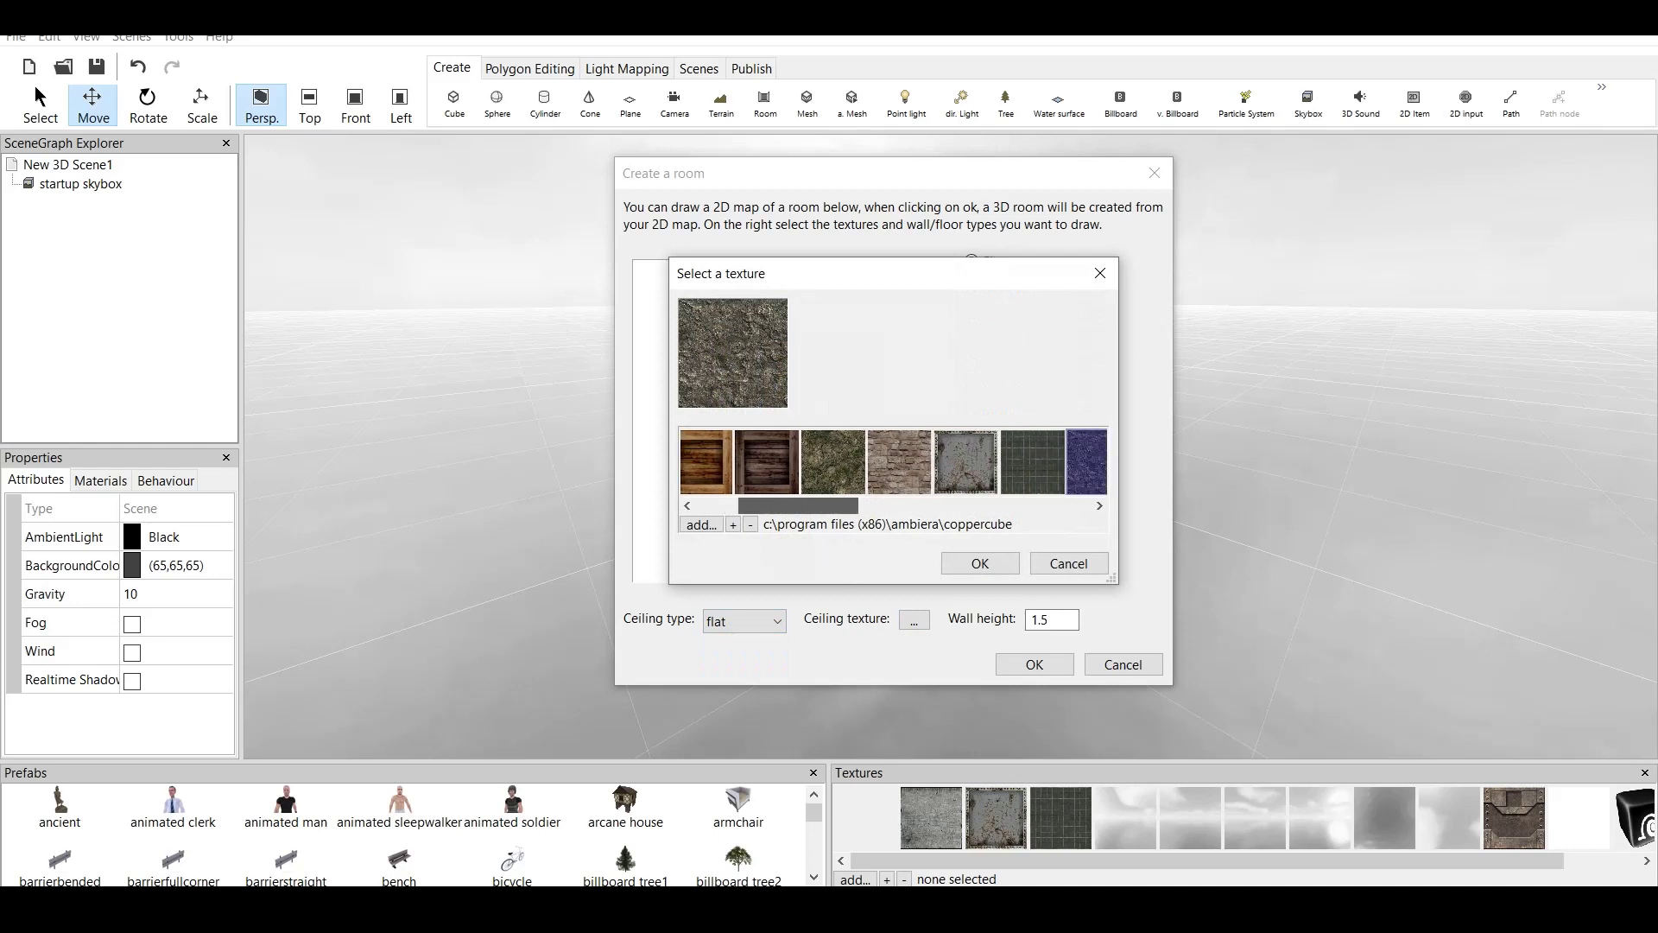
pyautogui.moveTo(798, 505); pyautogui.dragTo(843, 505)
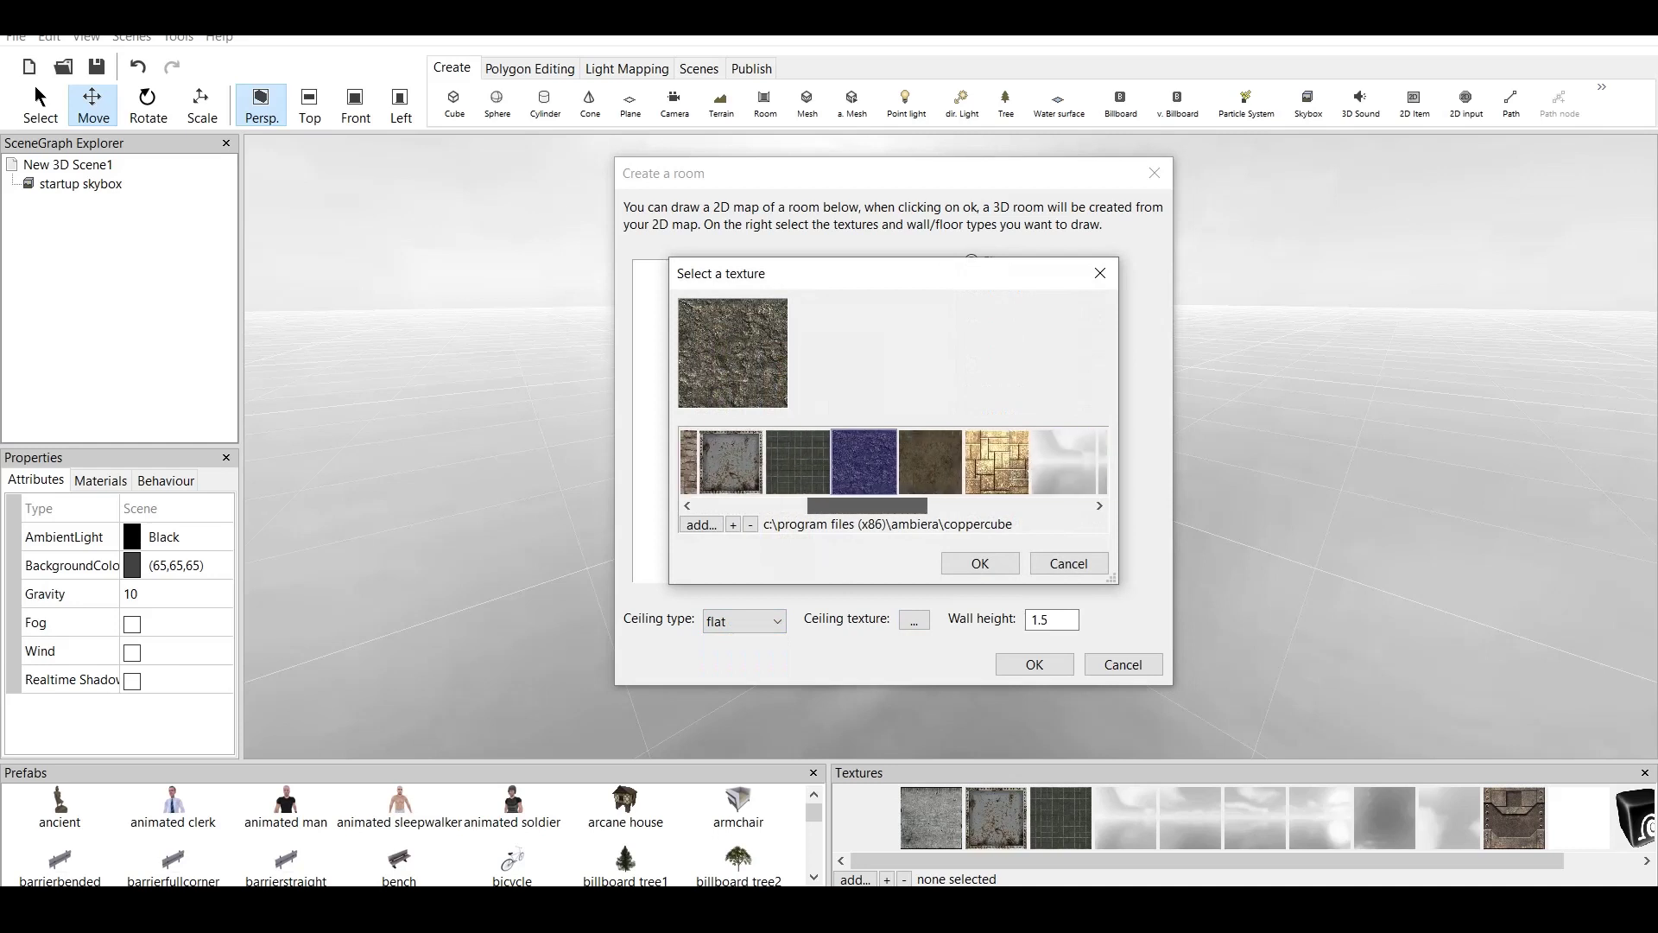
pyautogui.hscroll(-3, 894, 462)
pyautogui.moveTo(757, 505); pyautogui.dragTo(851, 505)
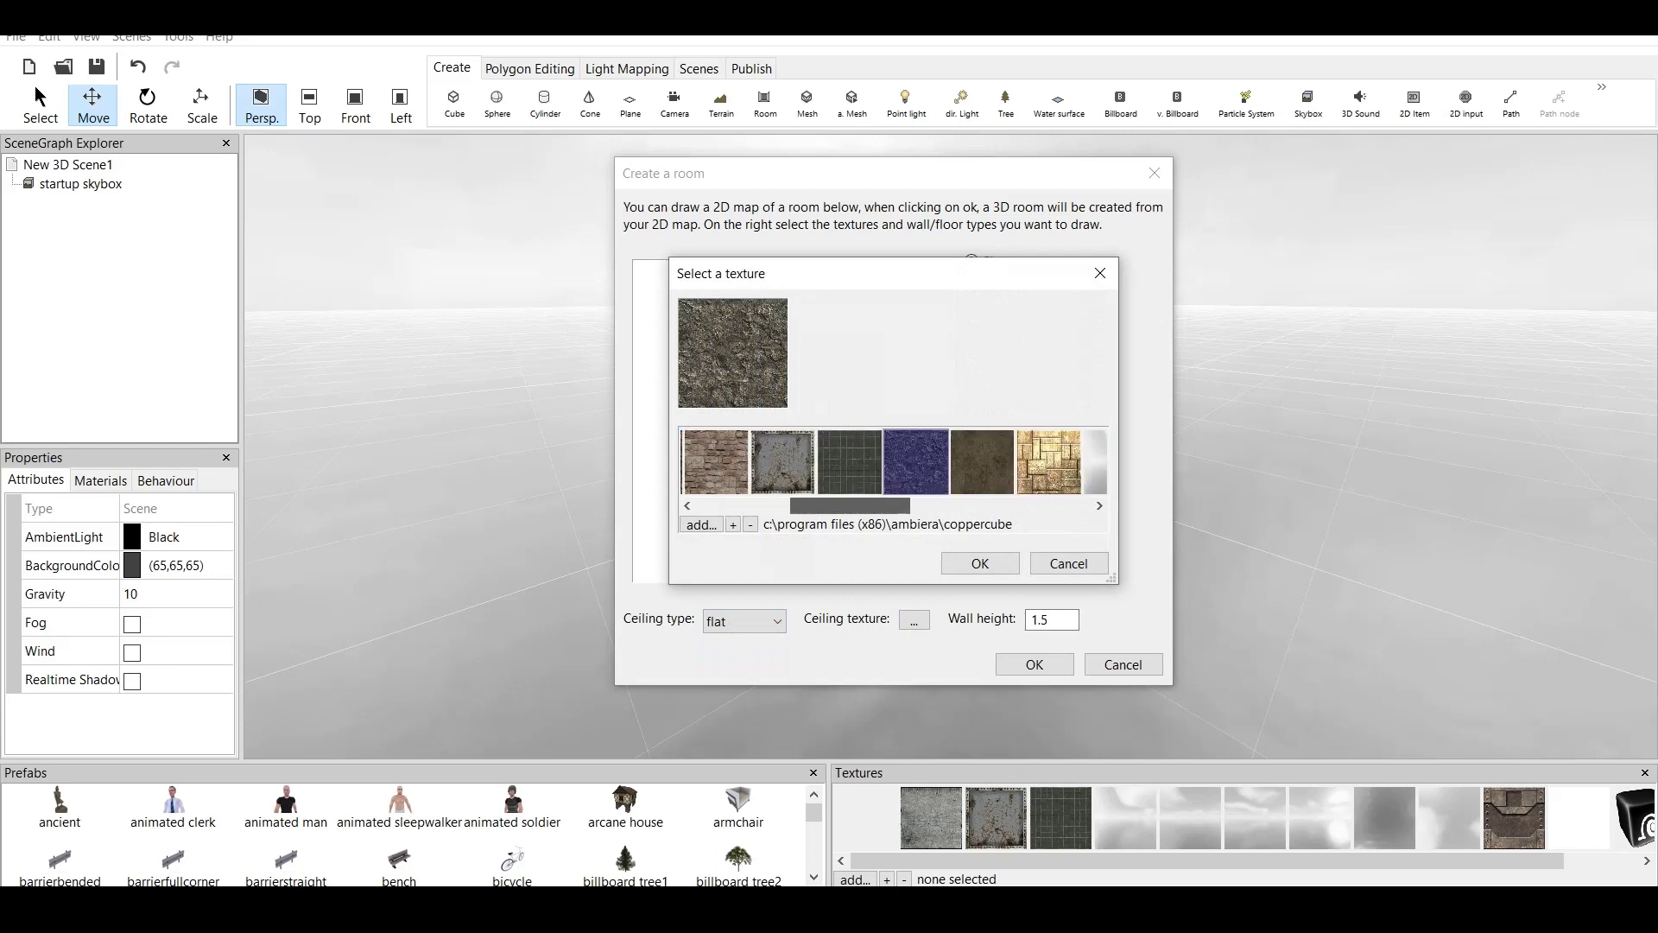
pyautogui.click(979, 462)
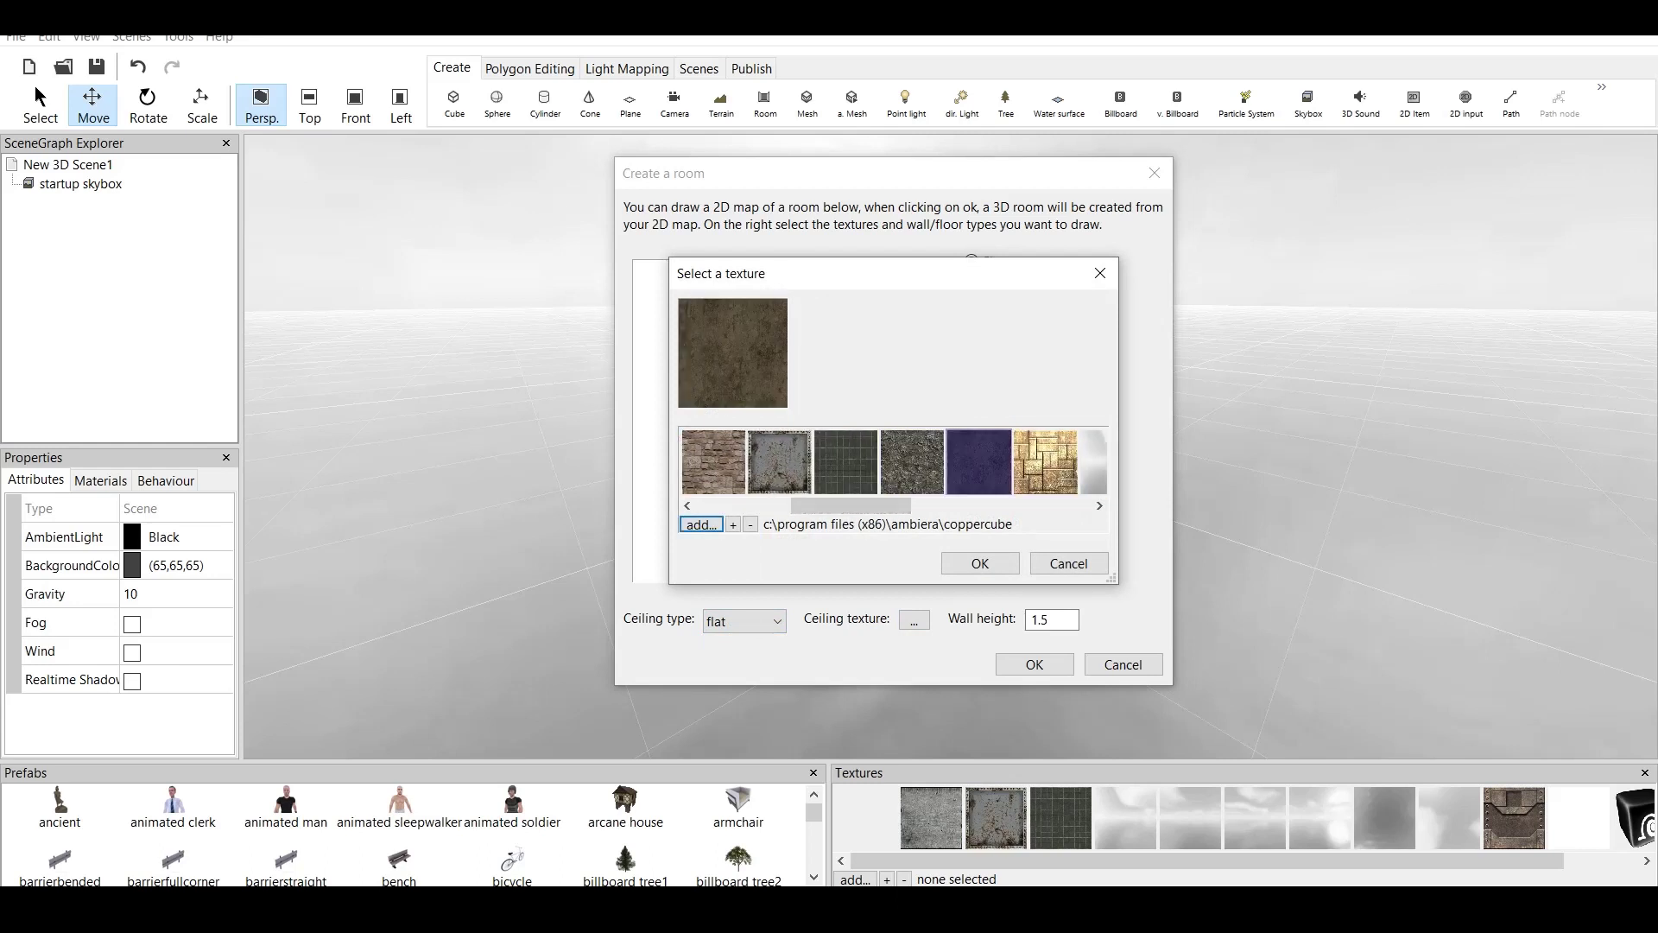
pyautogui.click(980, 563)
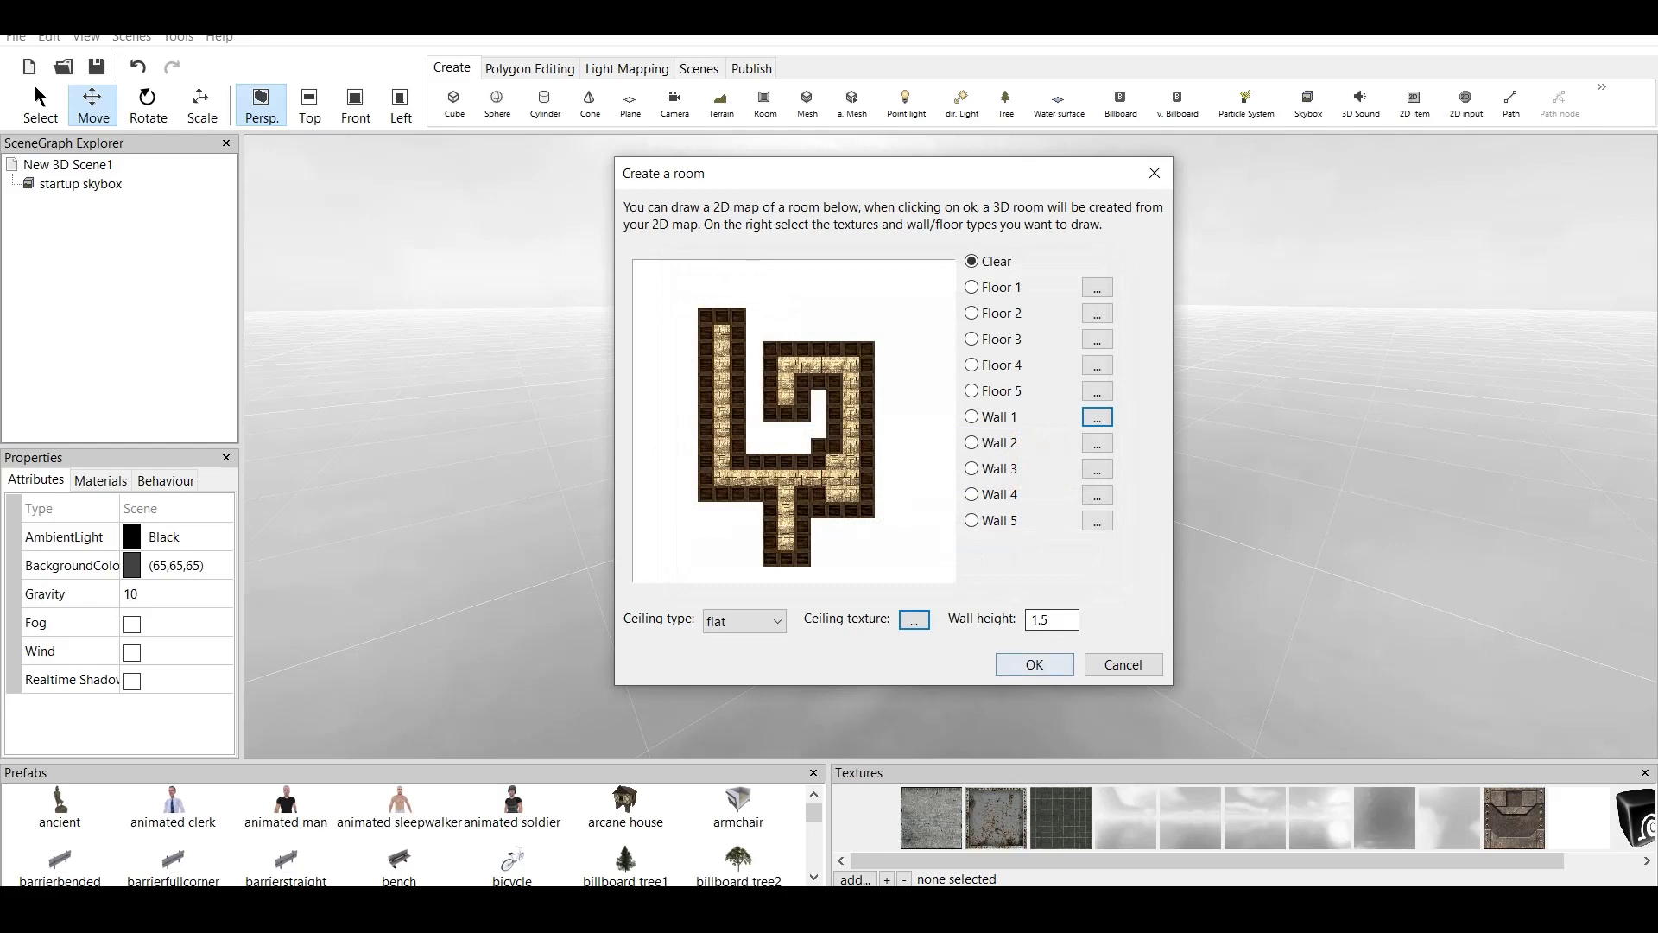
pyautogui.press('Return')
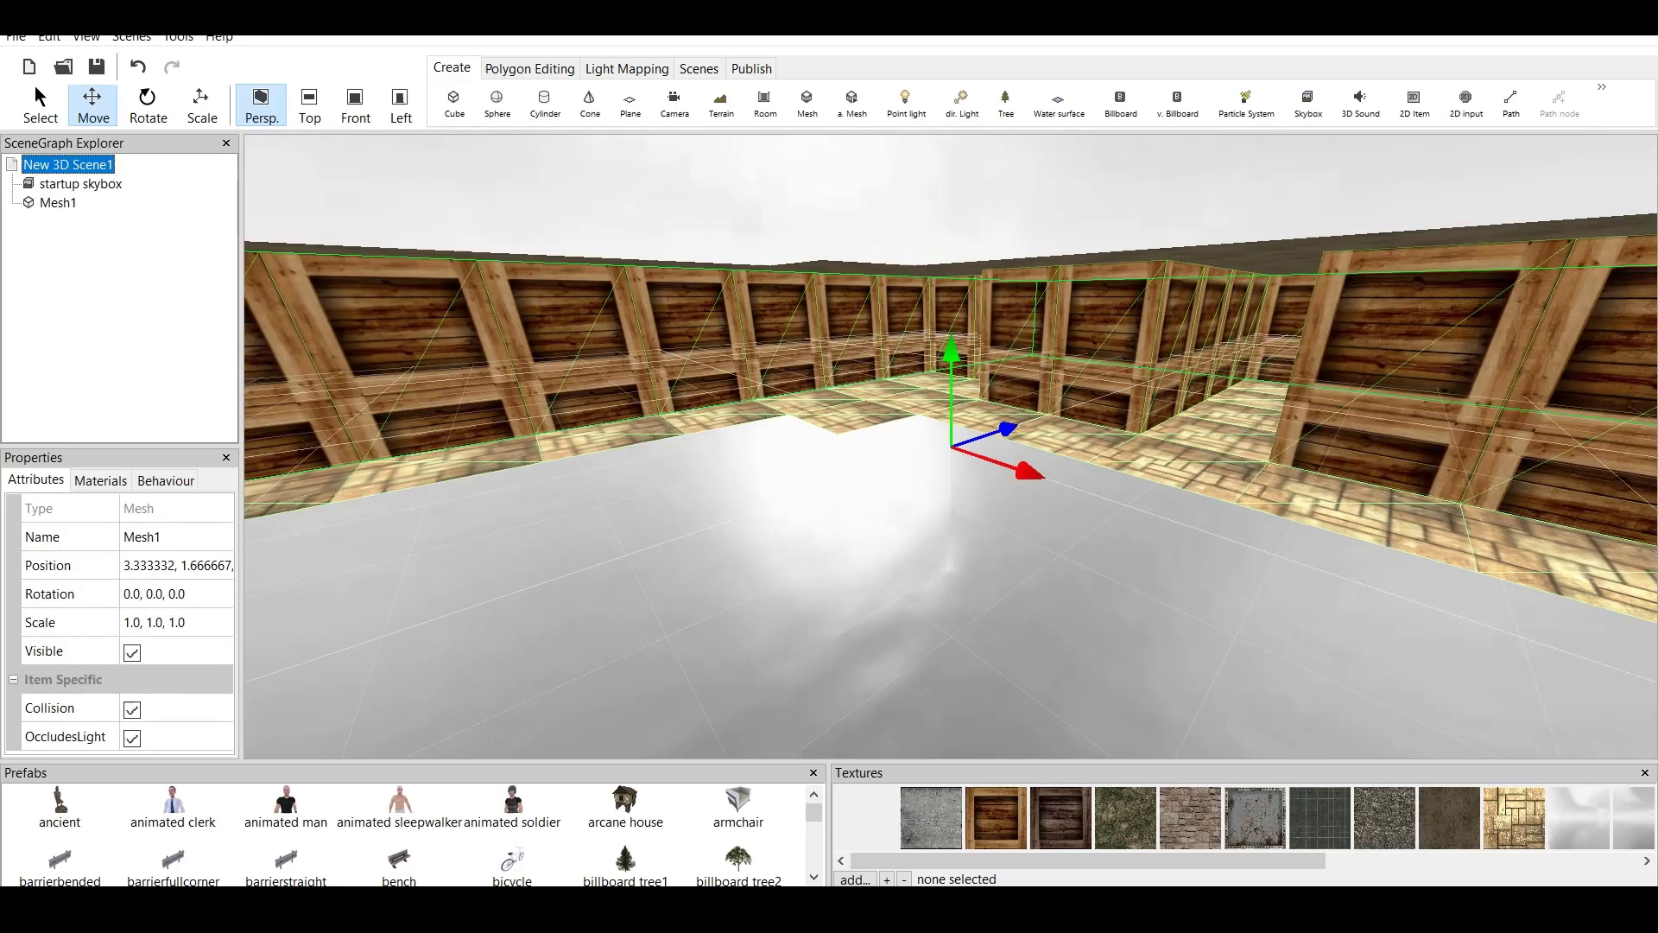
# - Add a First Person Shooter camera inside the room's corridor, keeping it as the first active camera
pyautogui.scroll(-3, 951, 446)
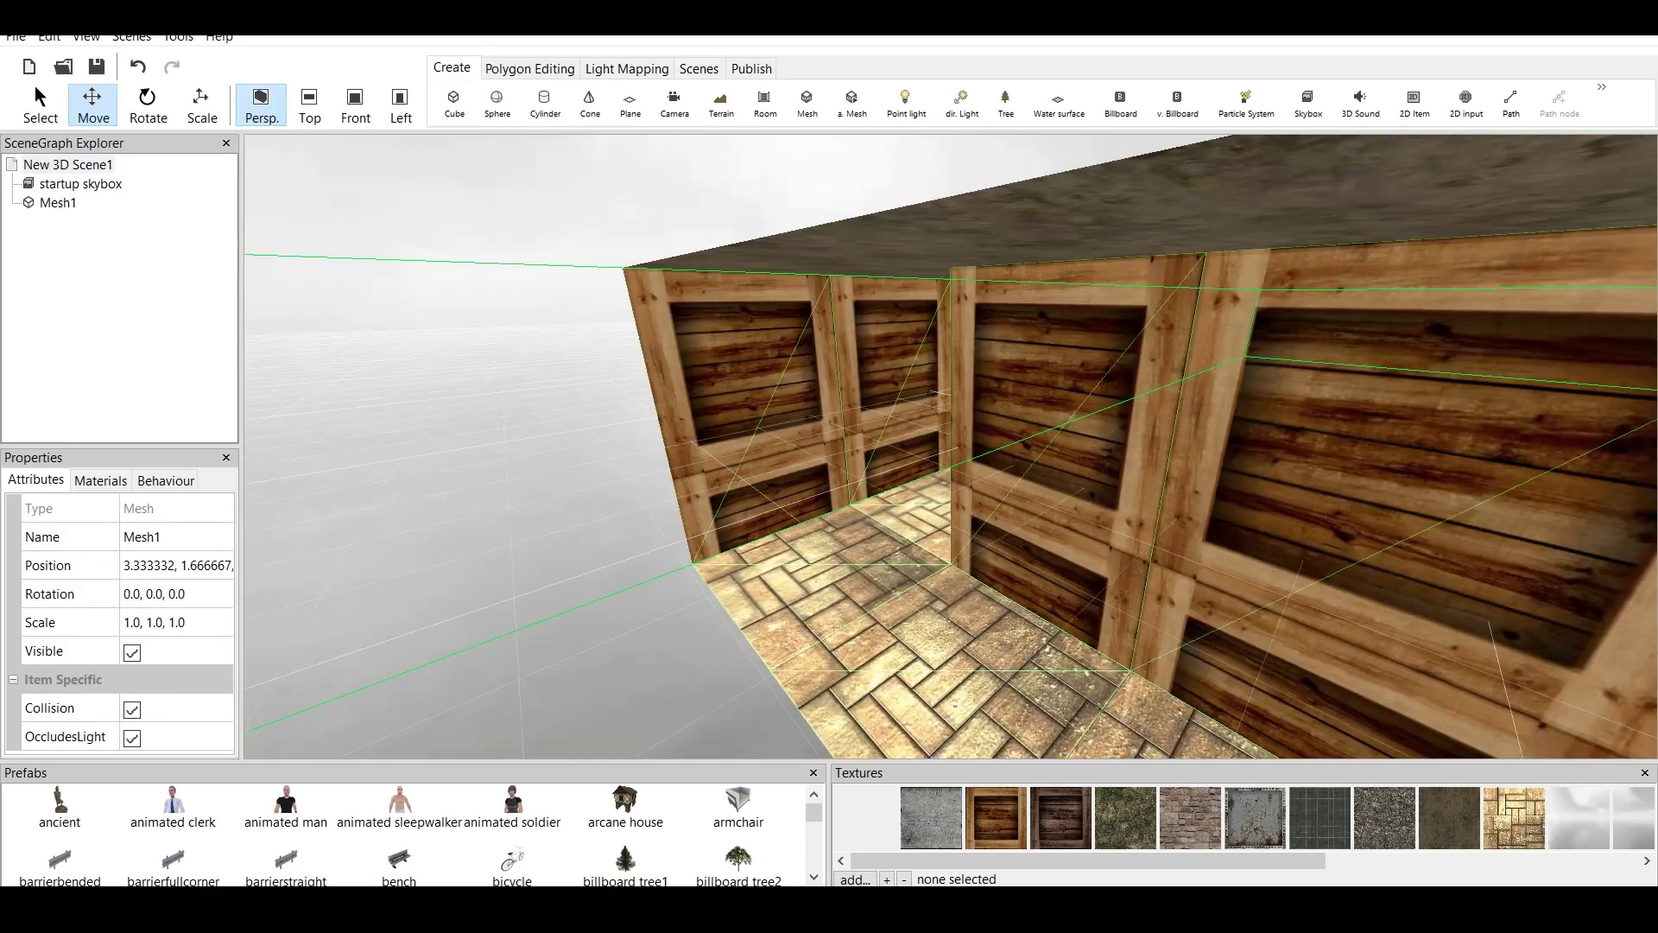
pyautogui.scroll(3, 951, 446)
pyautogui.scroll(-1, 951, 446)
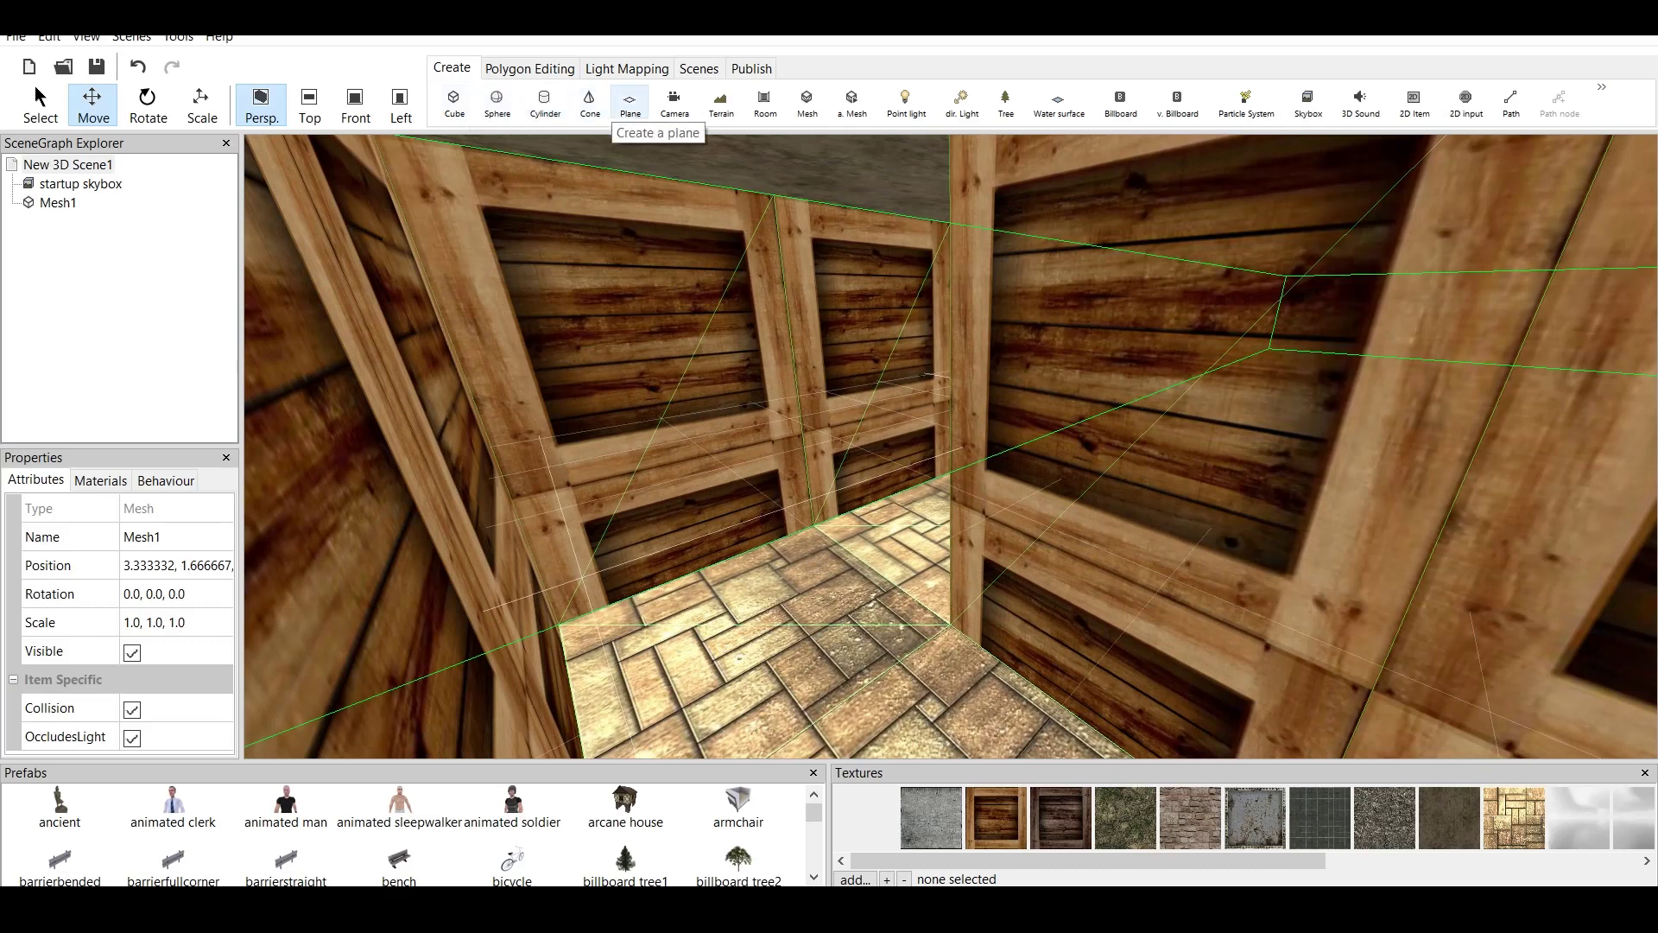
pyautogui.click(675, 102)
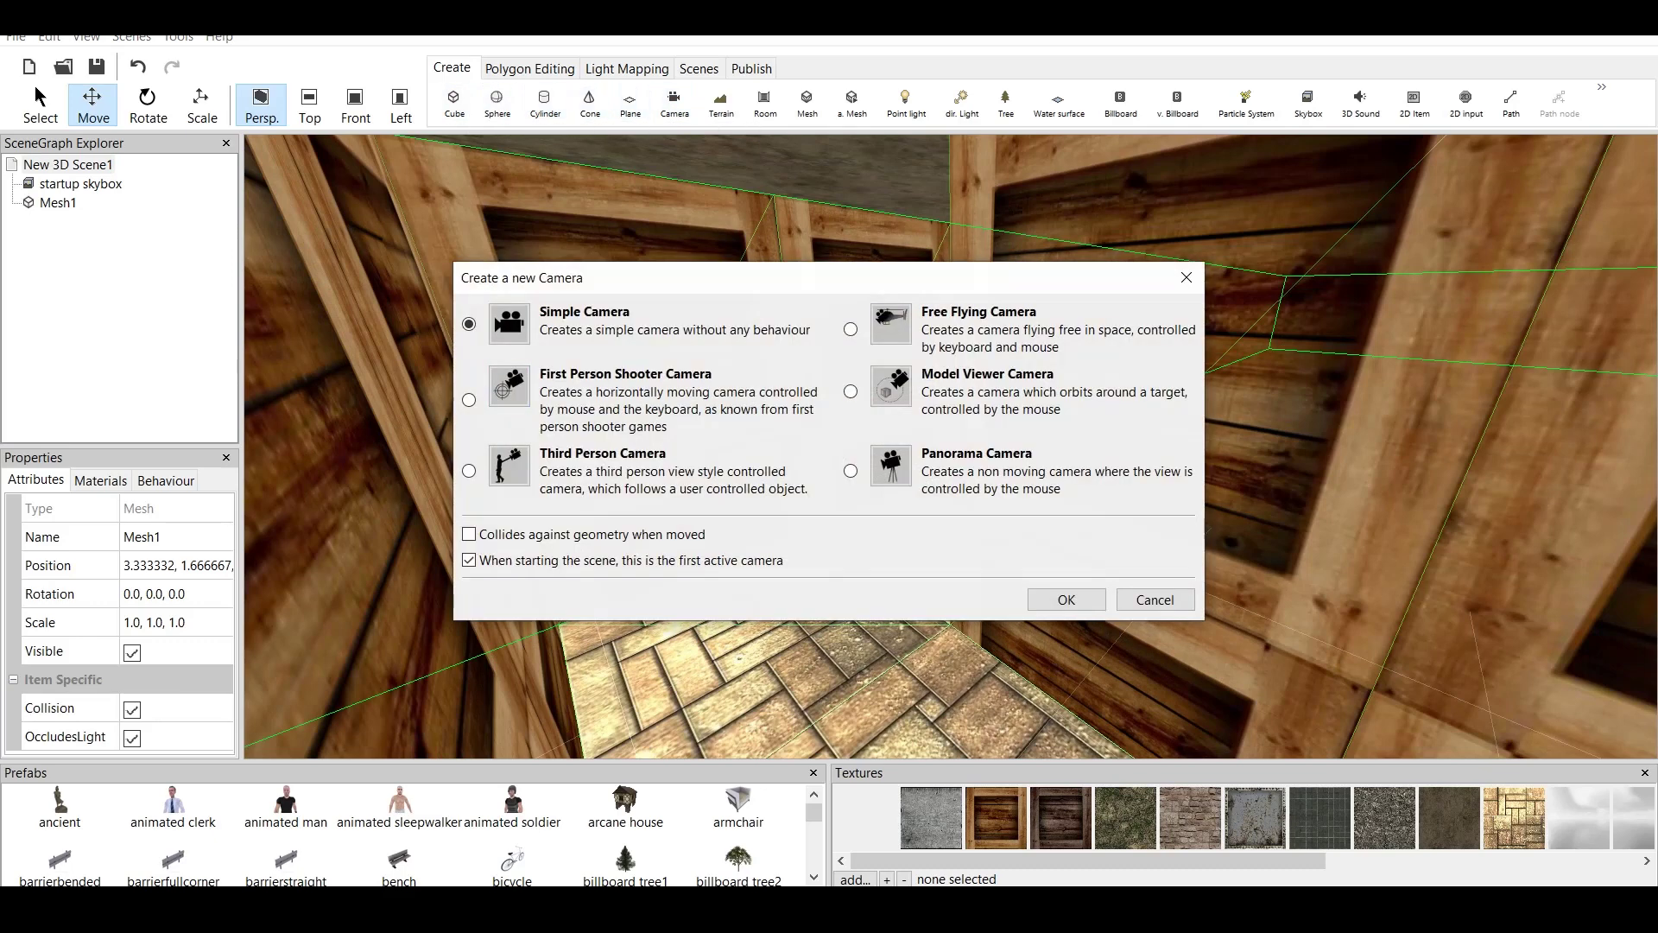
pyautogui.click(469, 399)
pyautogui.click(1067, 600)
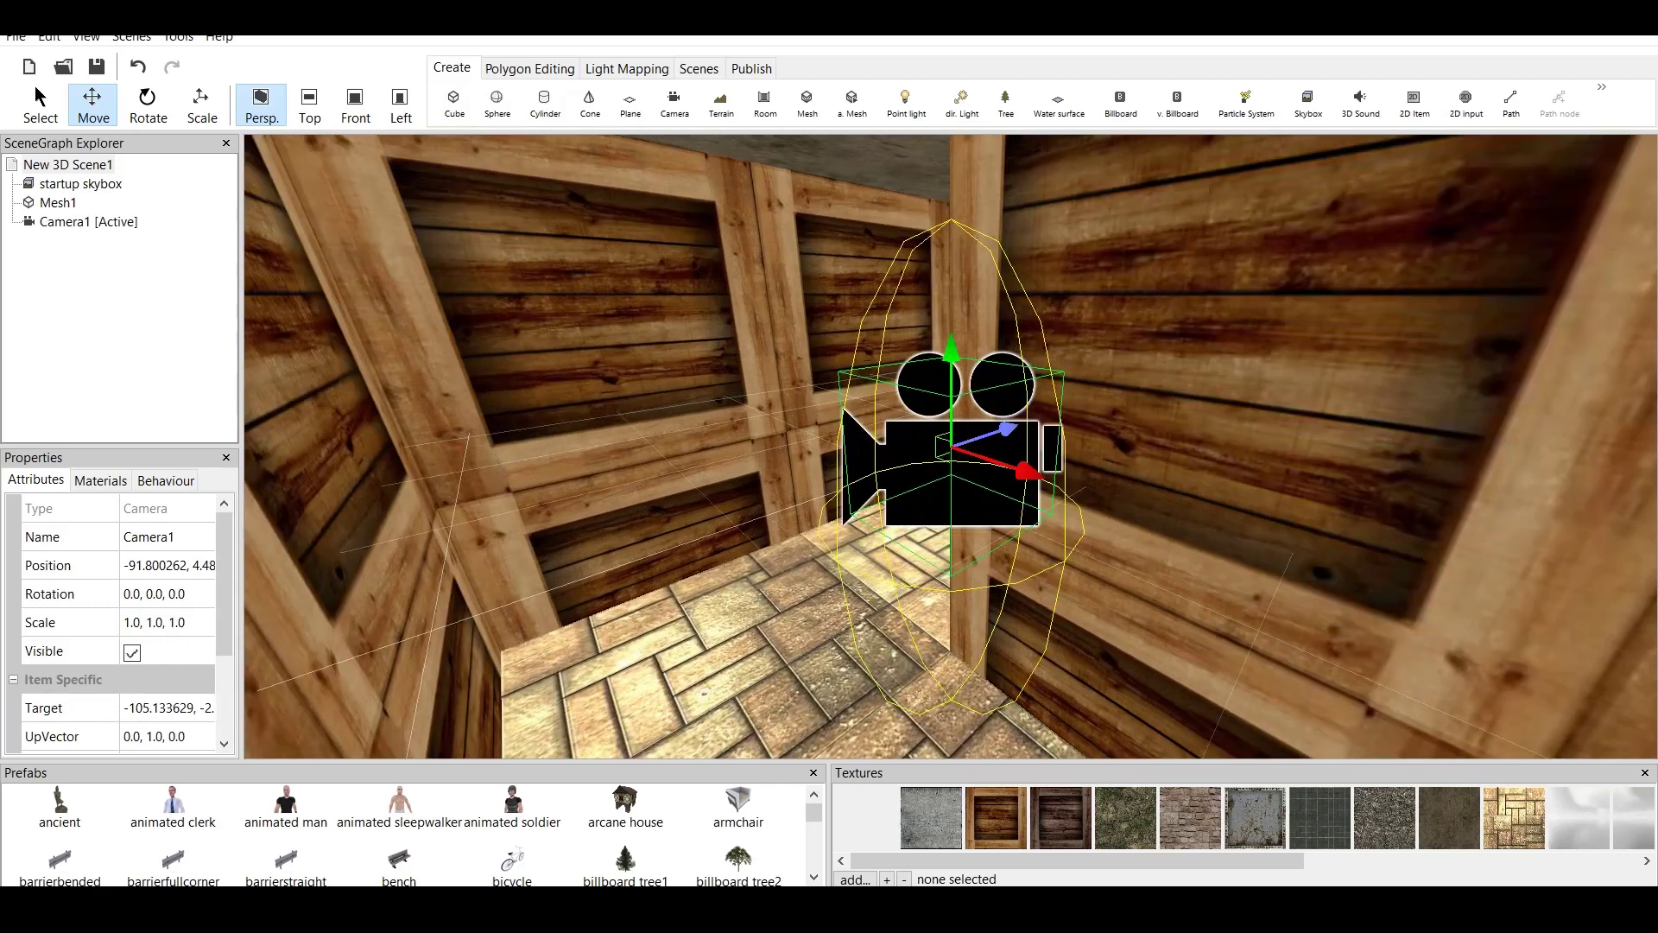
# - Test the scene as a Windows application, walk the camera through the corridors, and close the test
pyautogui.moveTo(1006, 427); pyautogui.dragTo(855, 475)
pyautogui.scroll(-2, 951, 446)
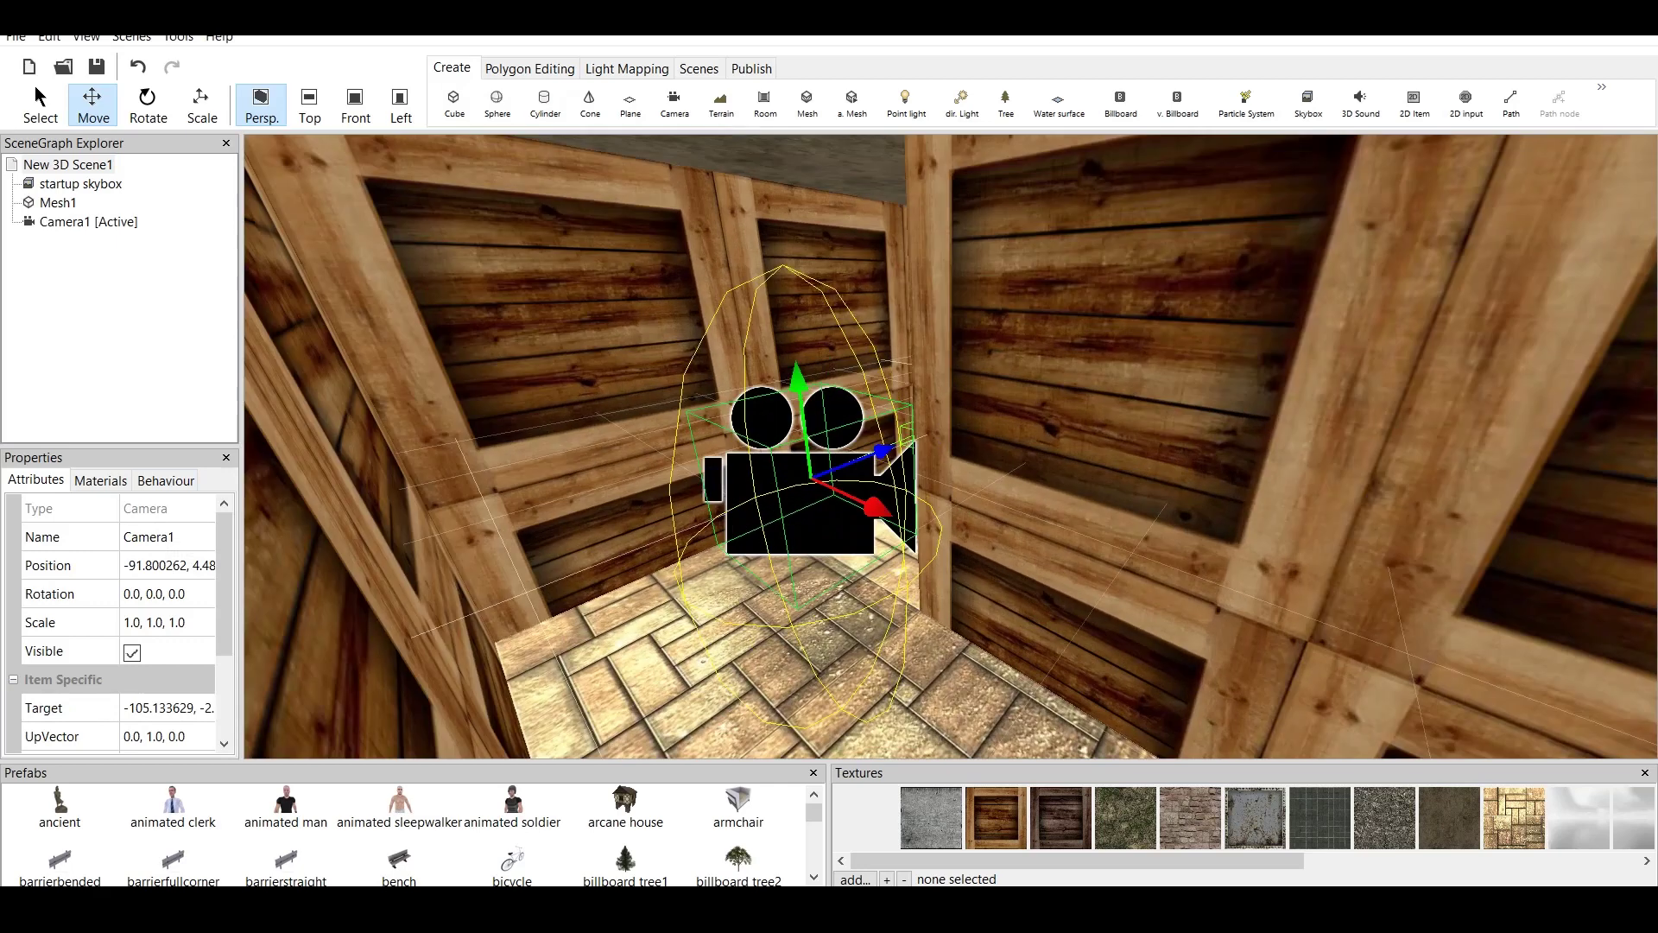
pyautogui.click(751, 68)
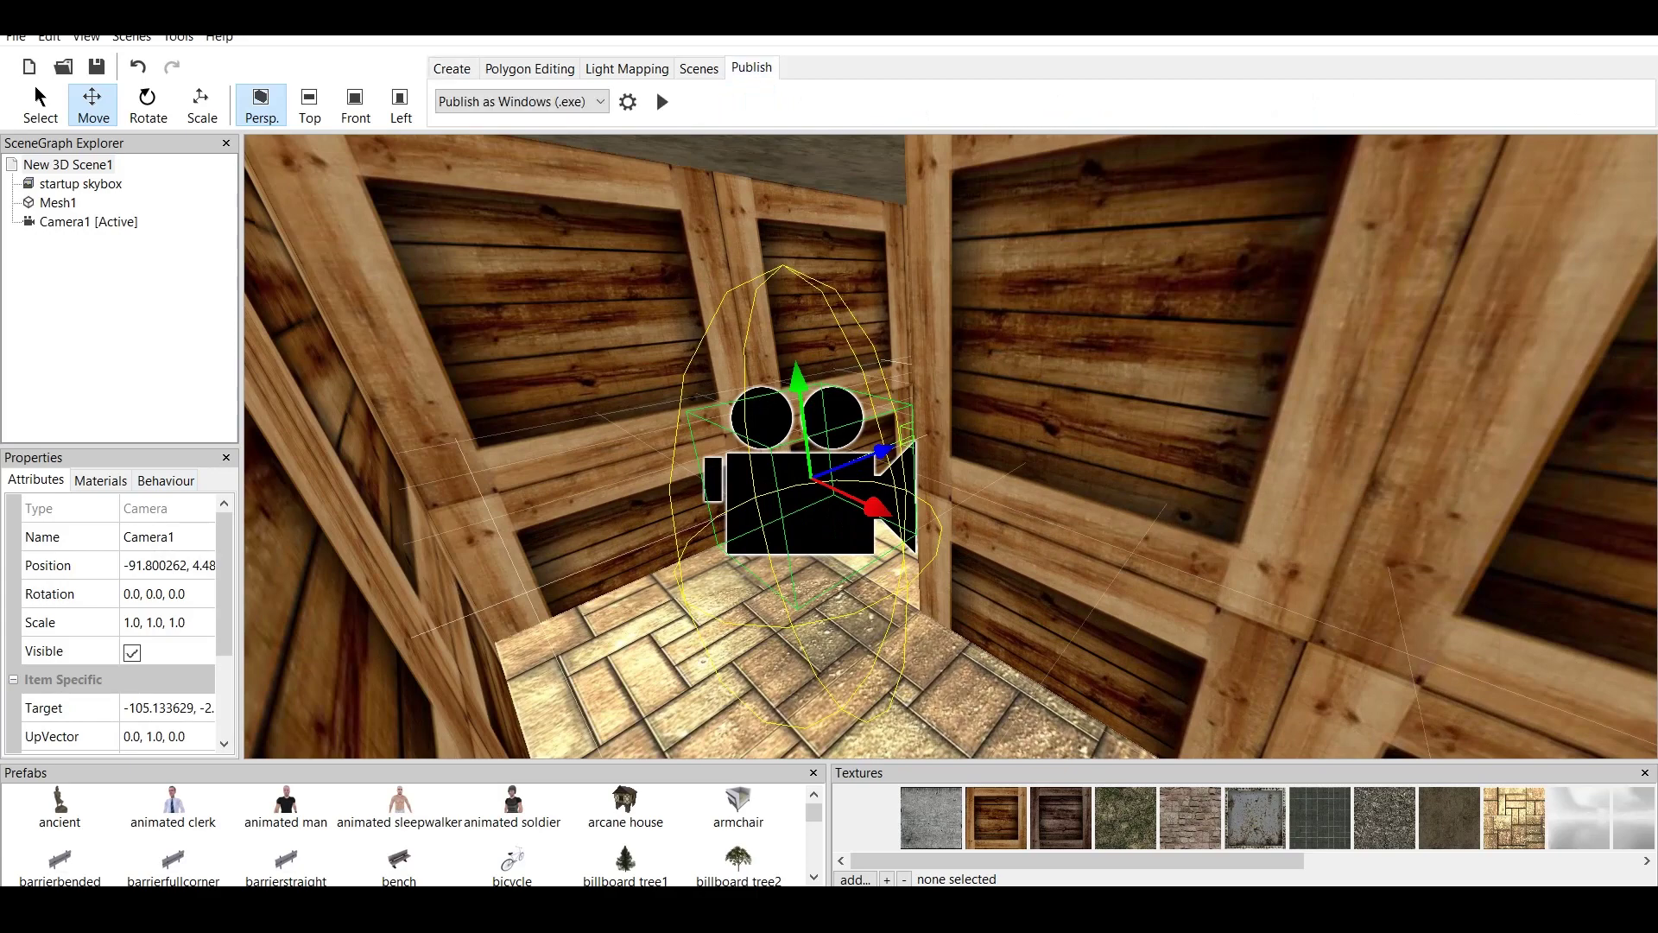
pyautogui.click(659, 96)
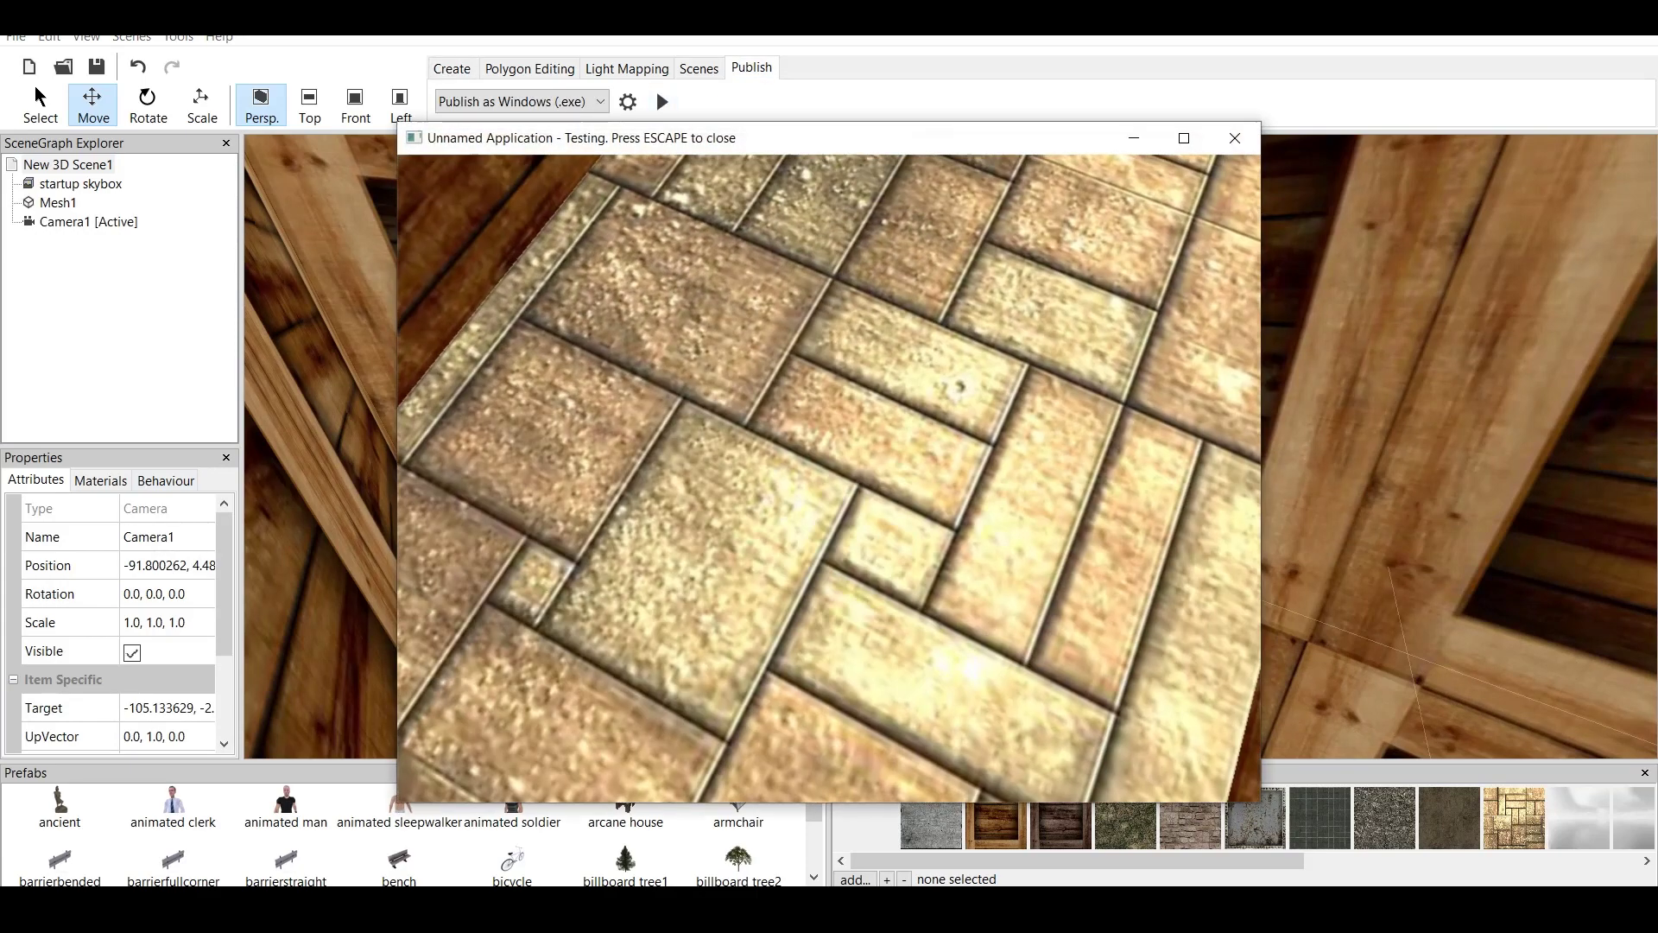
pyautogui.press('Up')
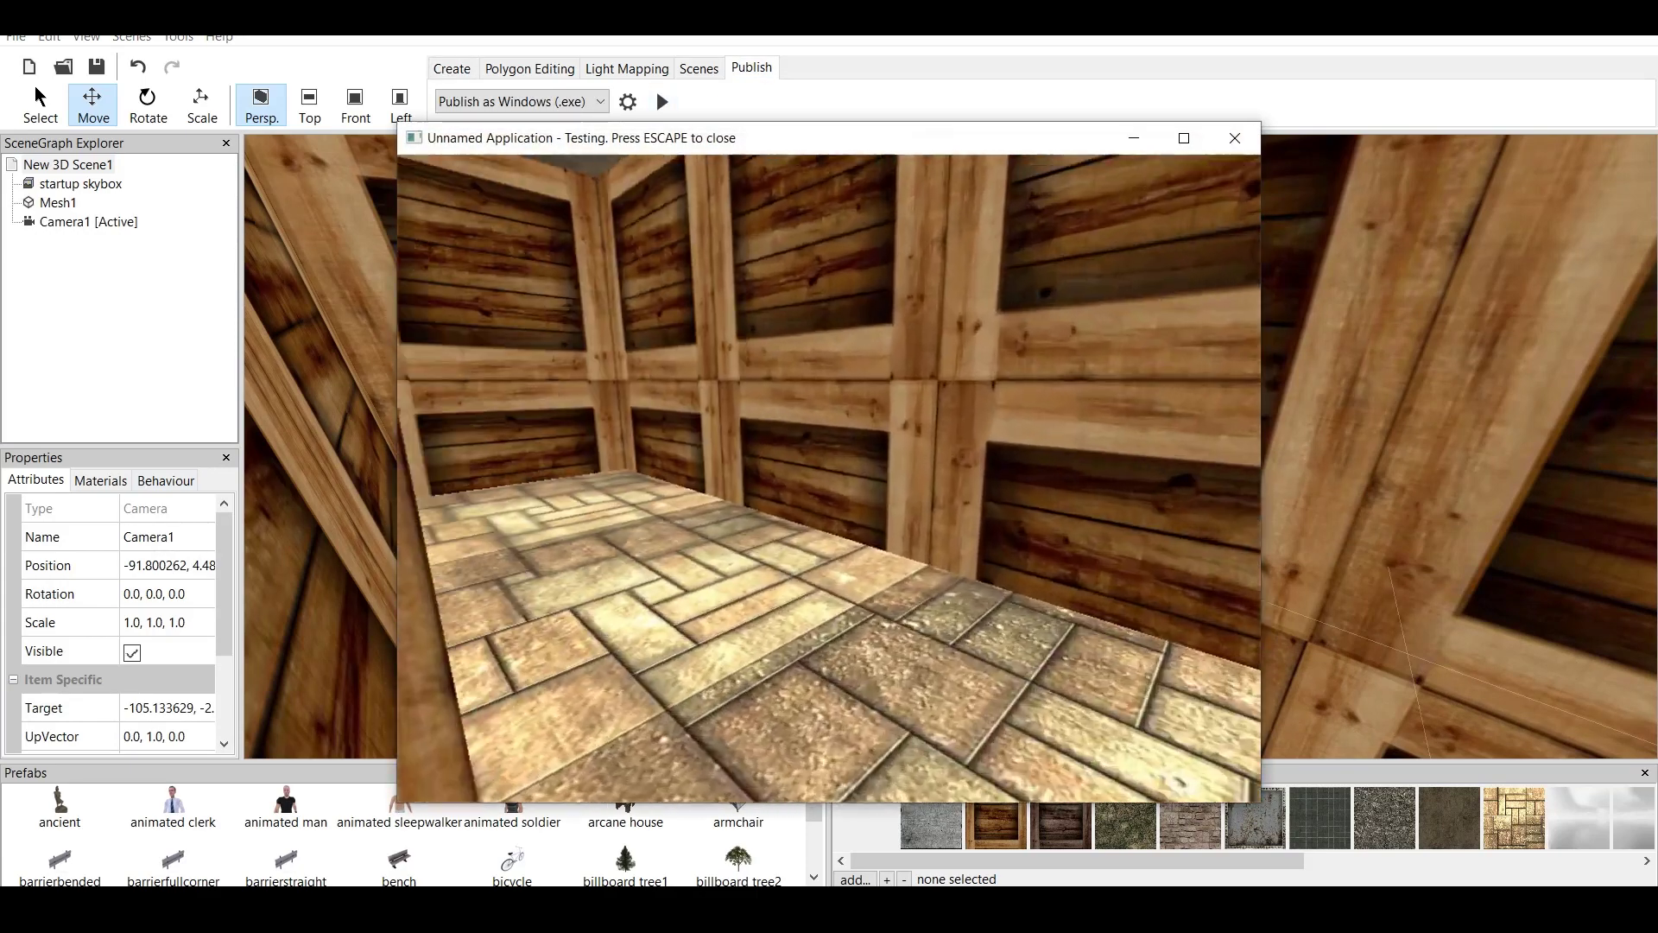
pyautogui.press('Up')
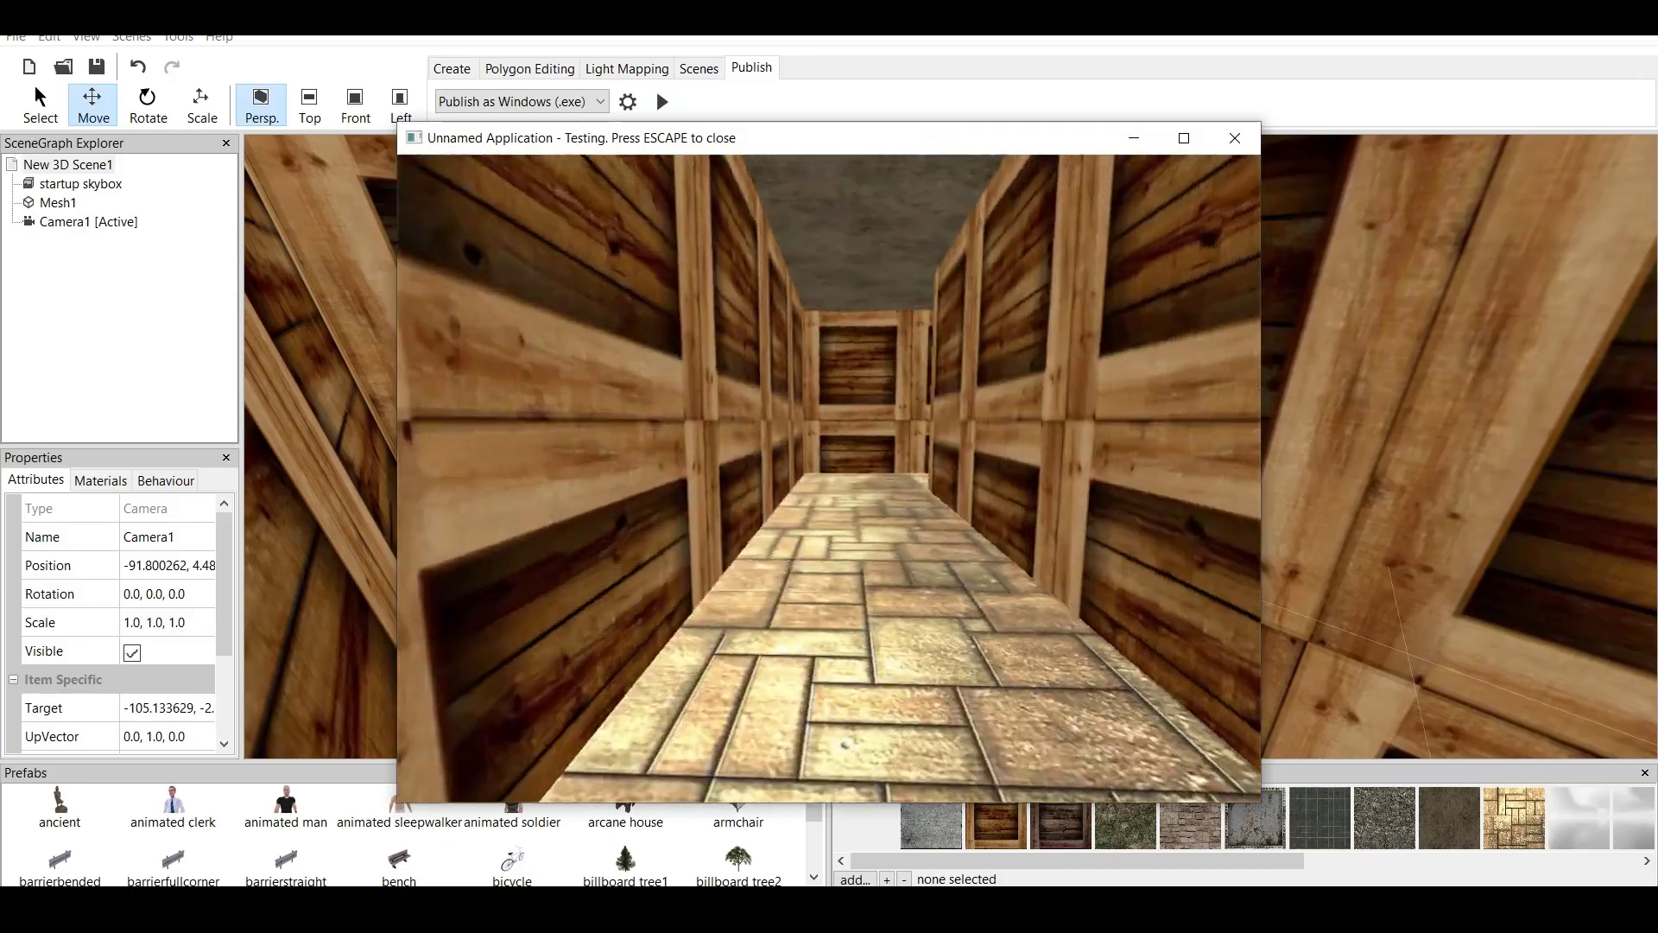
pyautogui.press('Up')
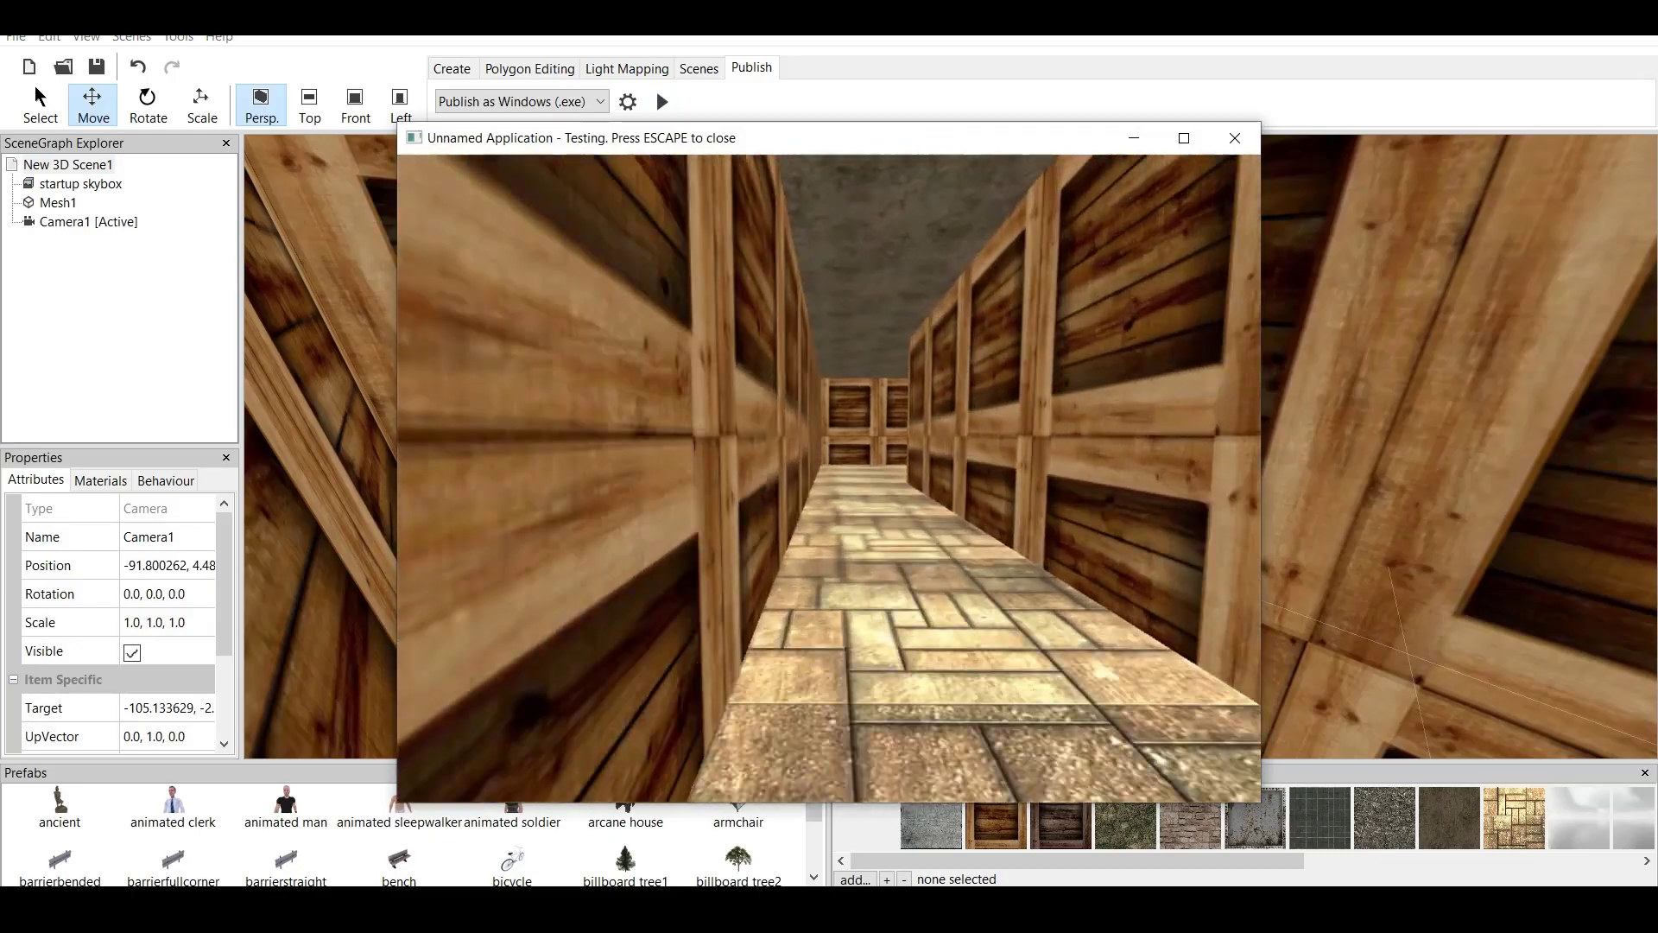
pyautogui.press('Up')
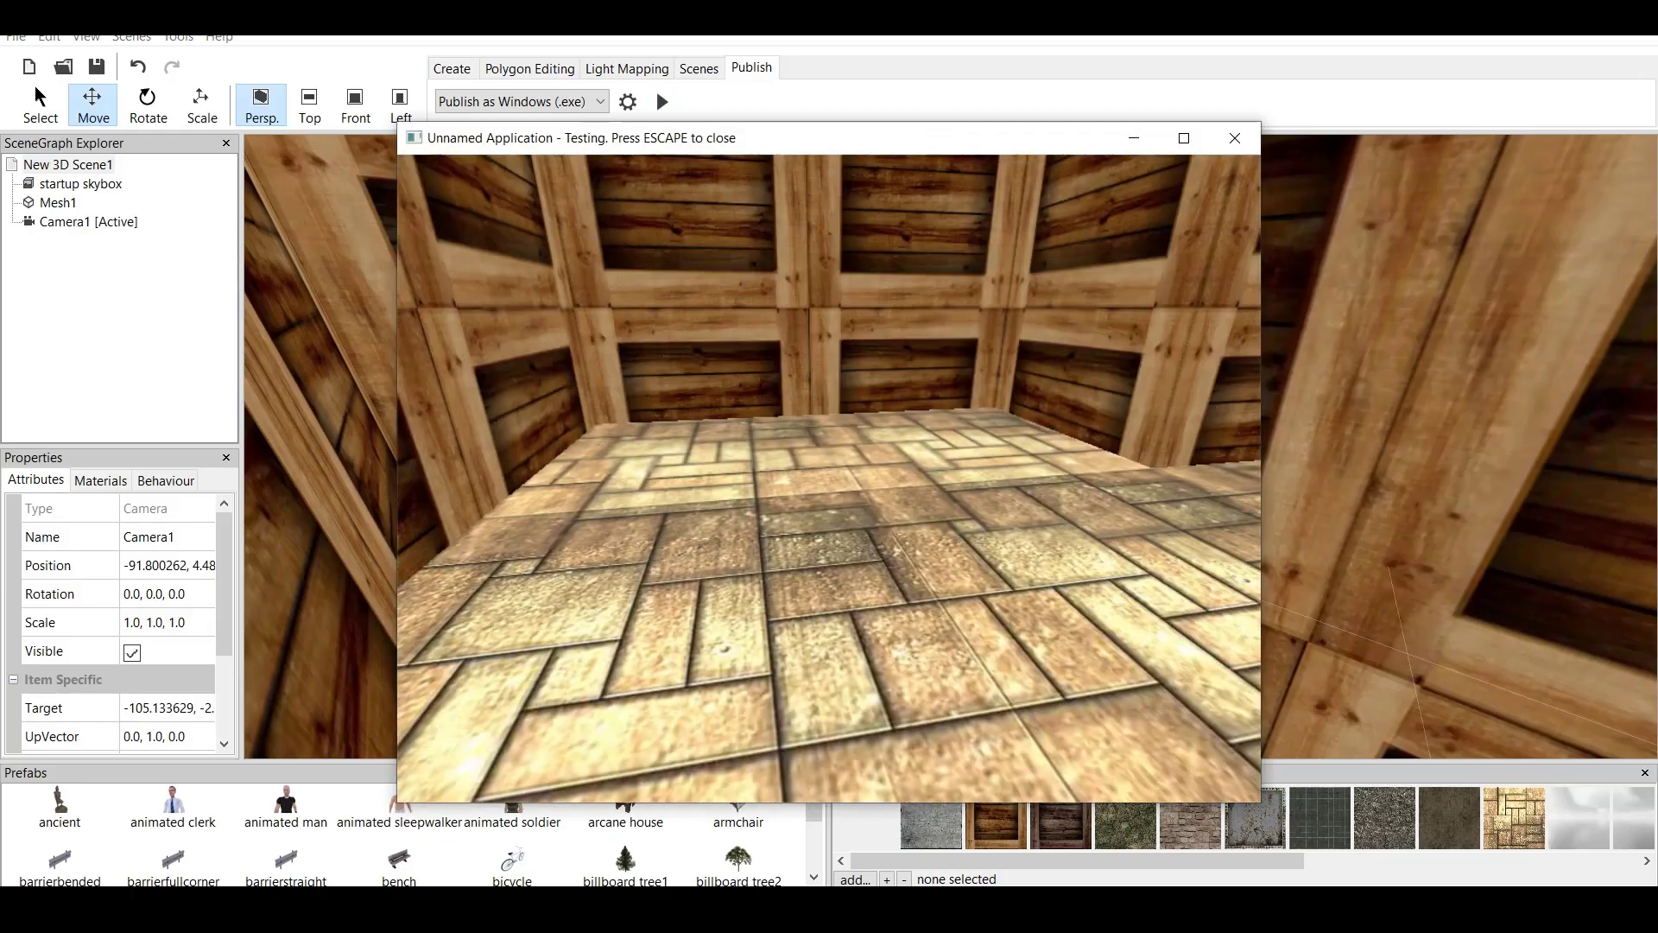
pyautogui.press('Up')
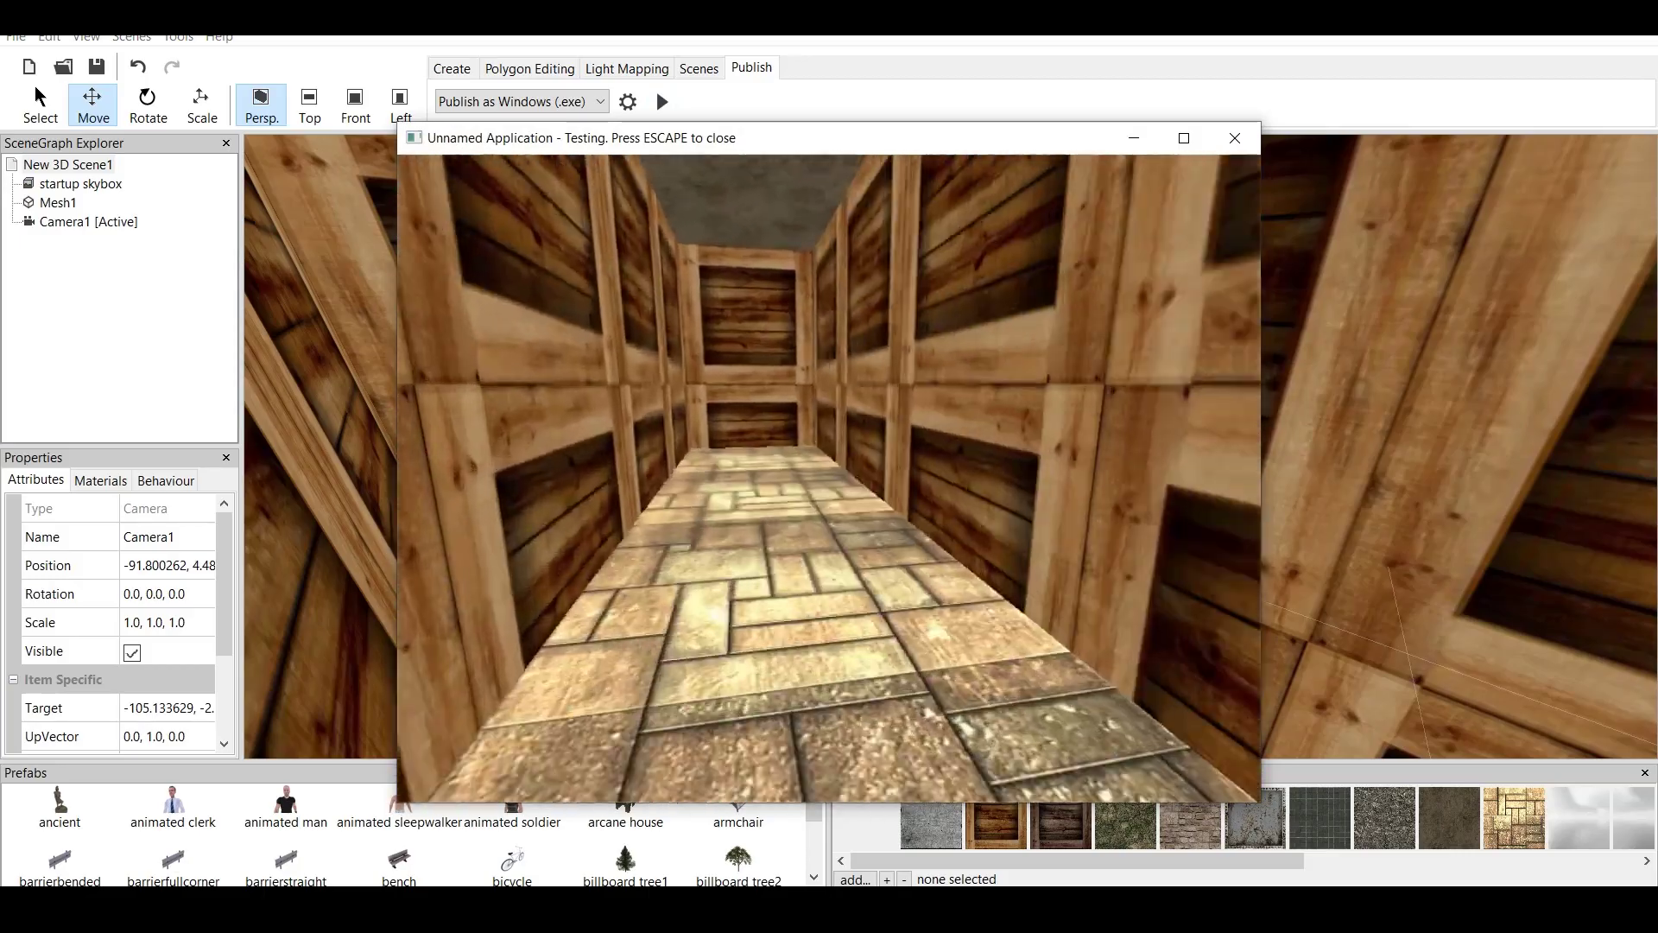
pyautogui.press('Up')
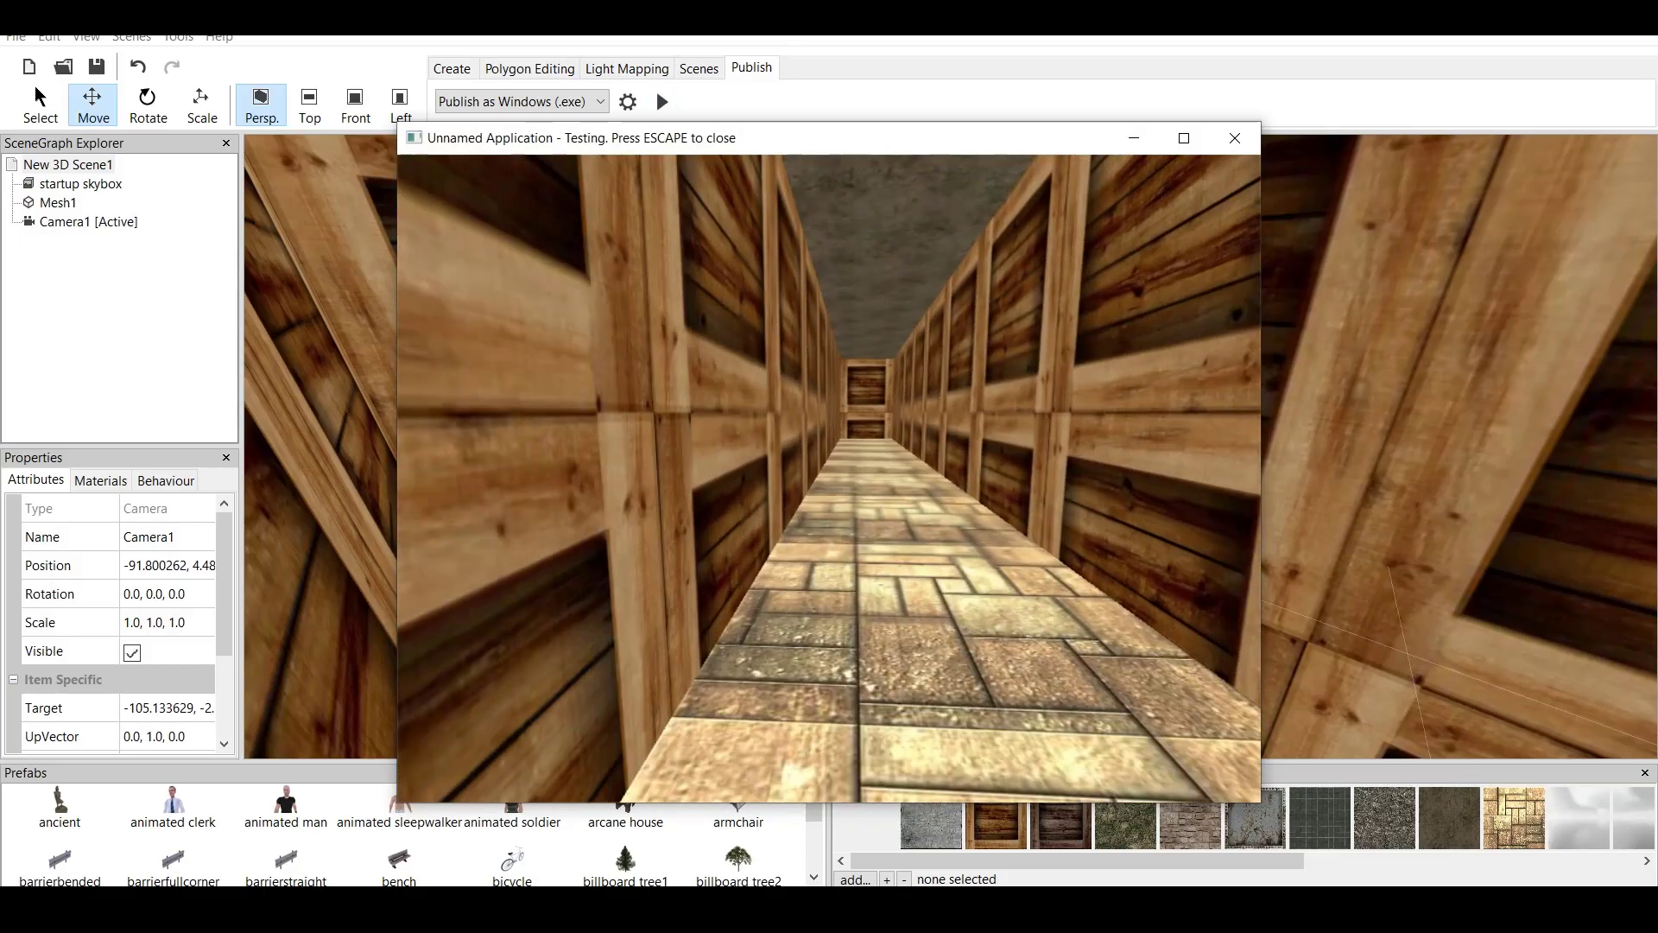
pyautogui.press('Escape')
# - Add a point light to the scene containing the corridor mesh
pyautogui.scroll(-2, 950, 446)
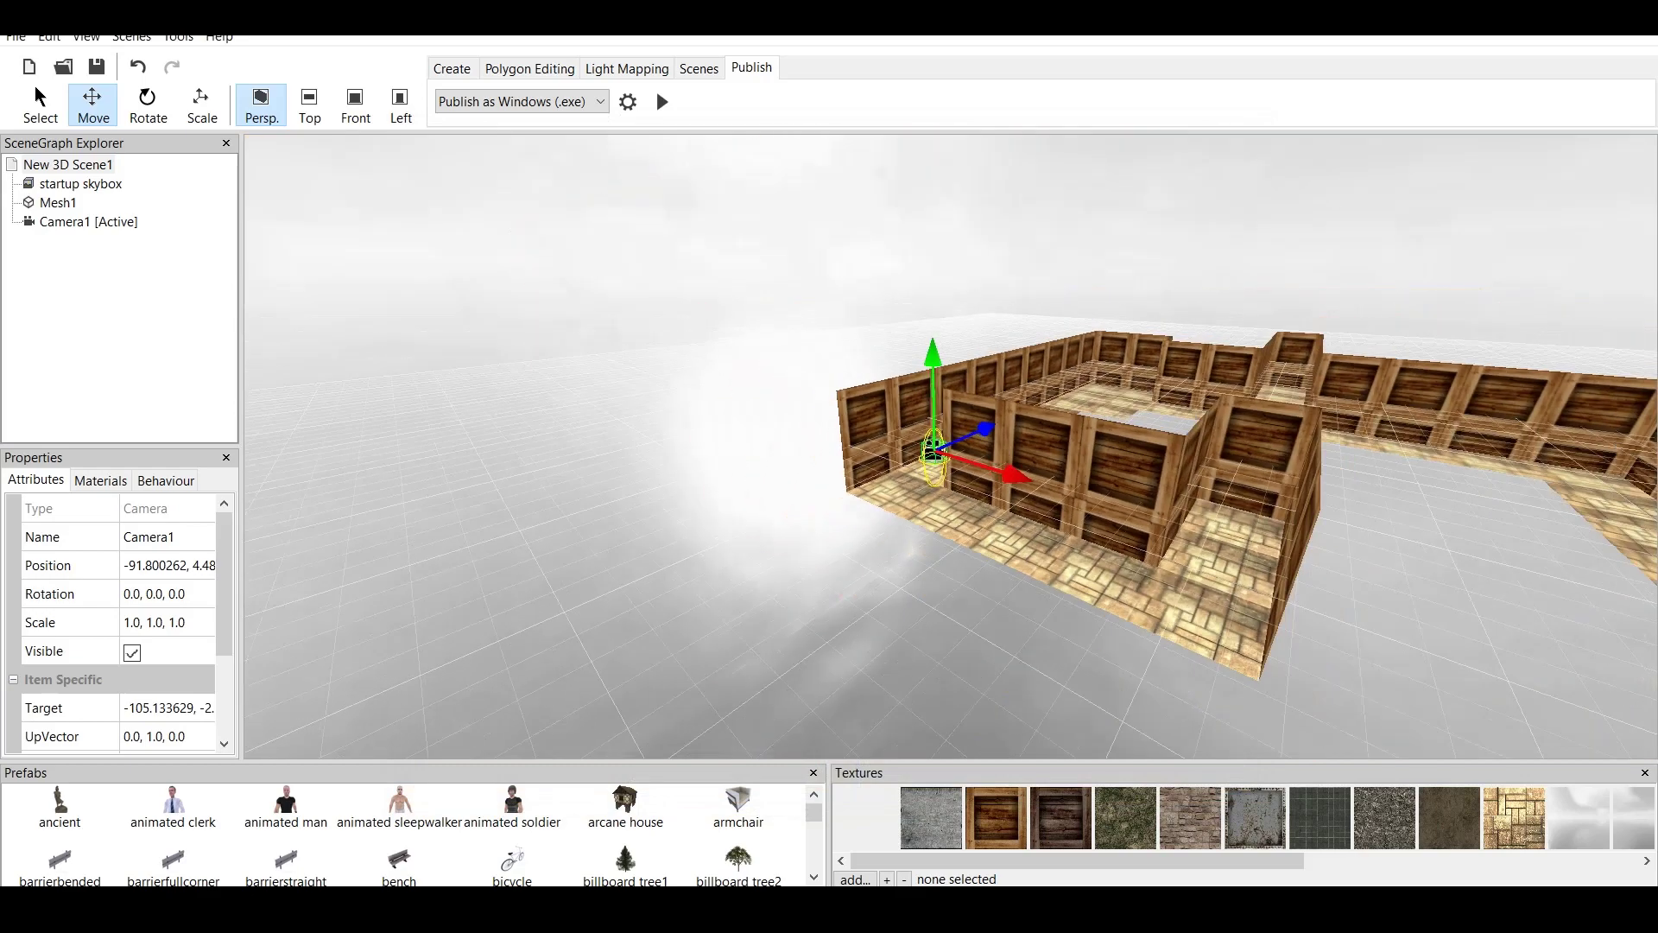
pyautogui.press('Up')
pyautogui.press('Right')
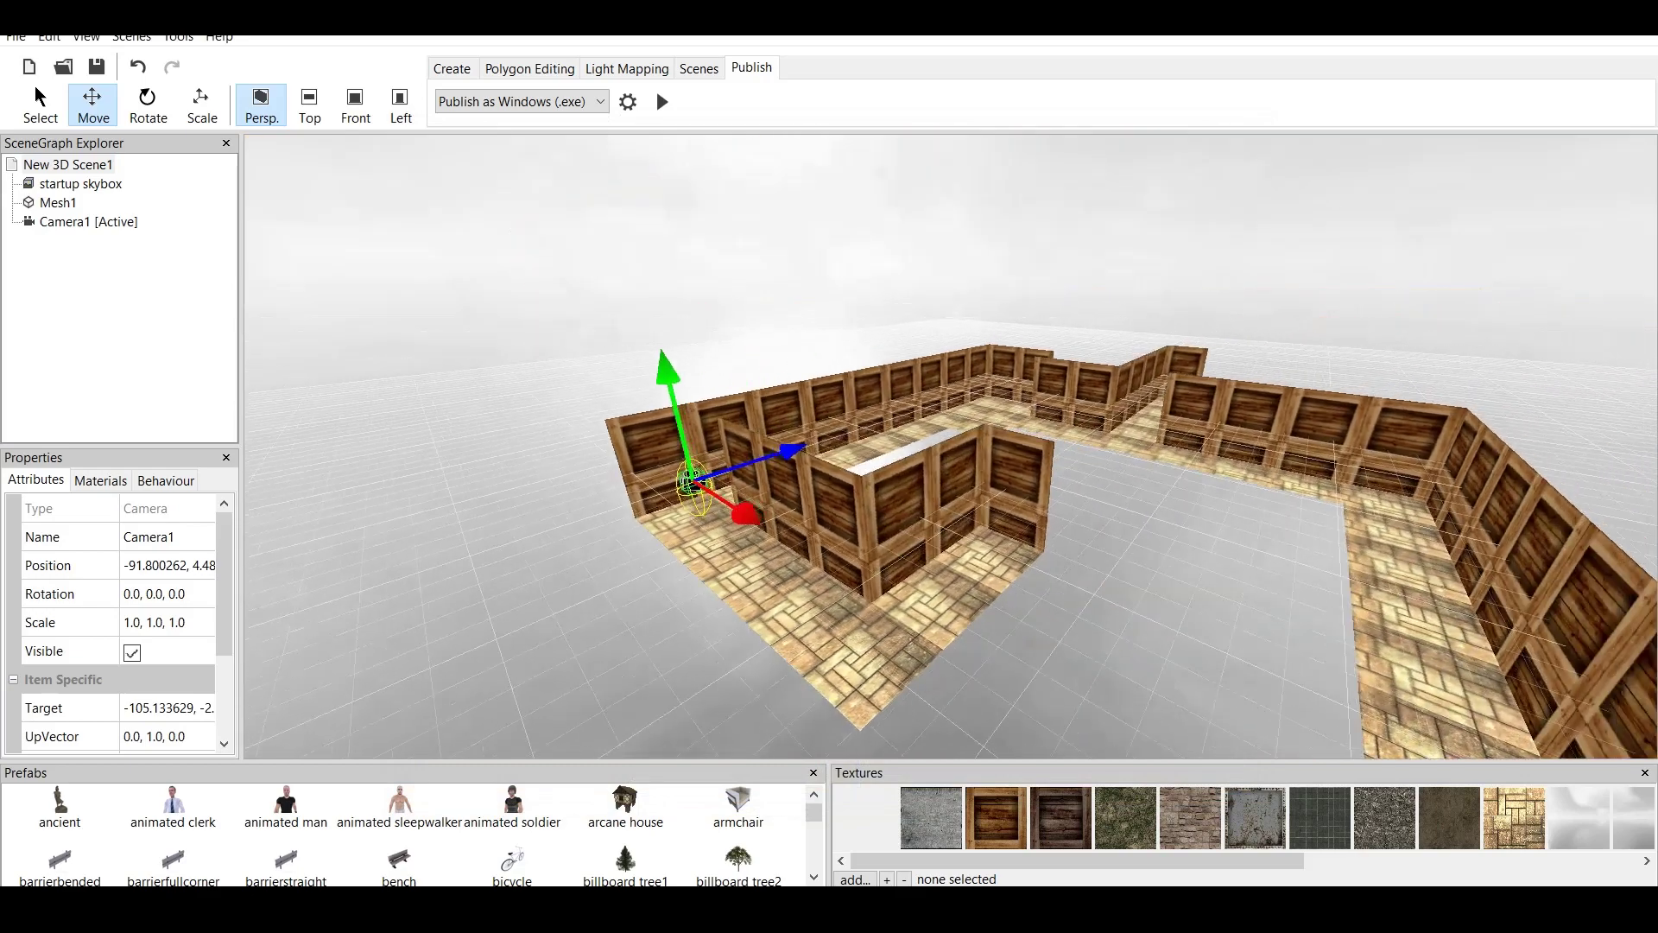
pyautogui.press('Down')
pyautogui.press('Left')
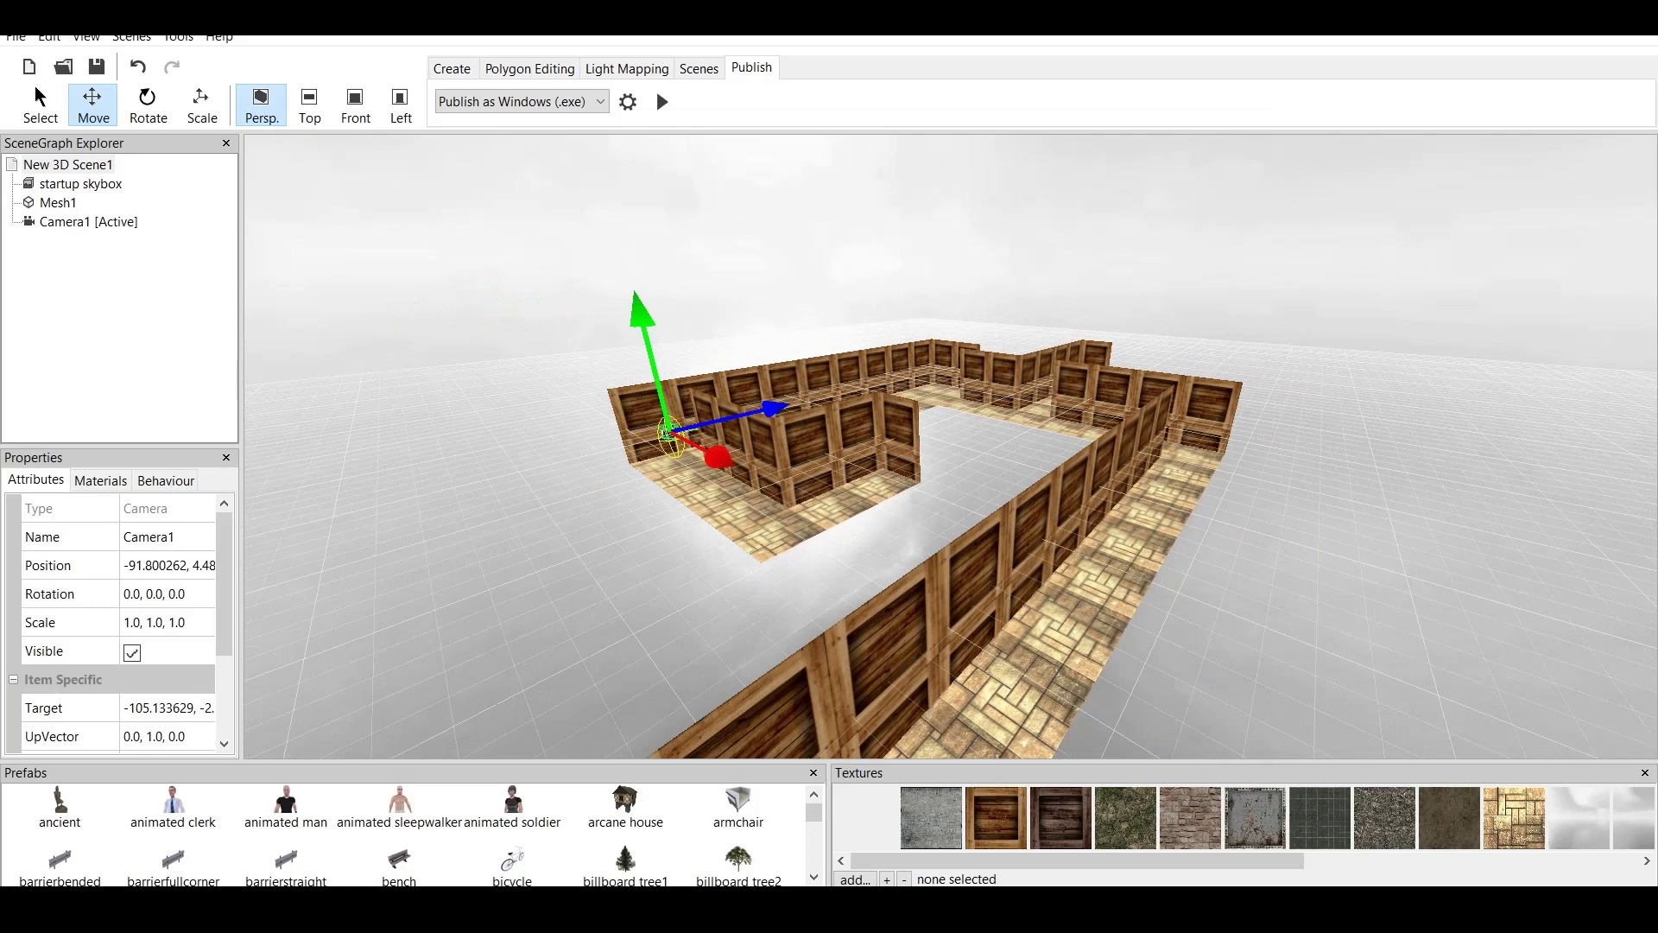
pyautogui.click(57, 202)
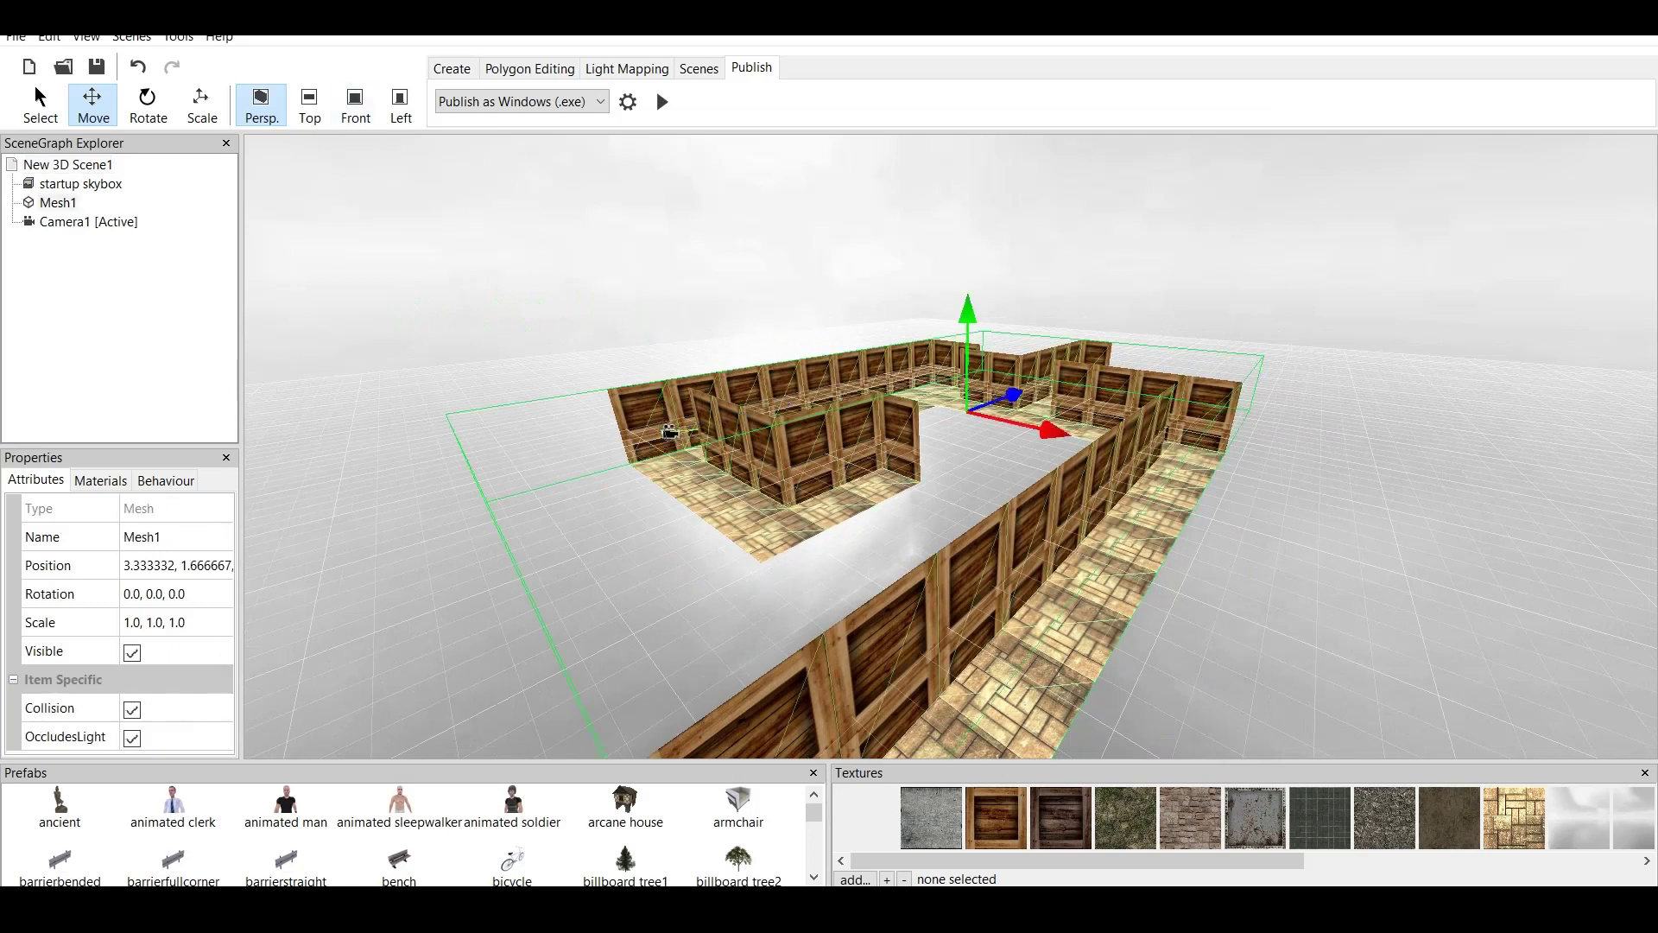
pyautogui.click(452, 68)
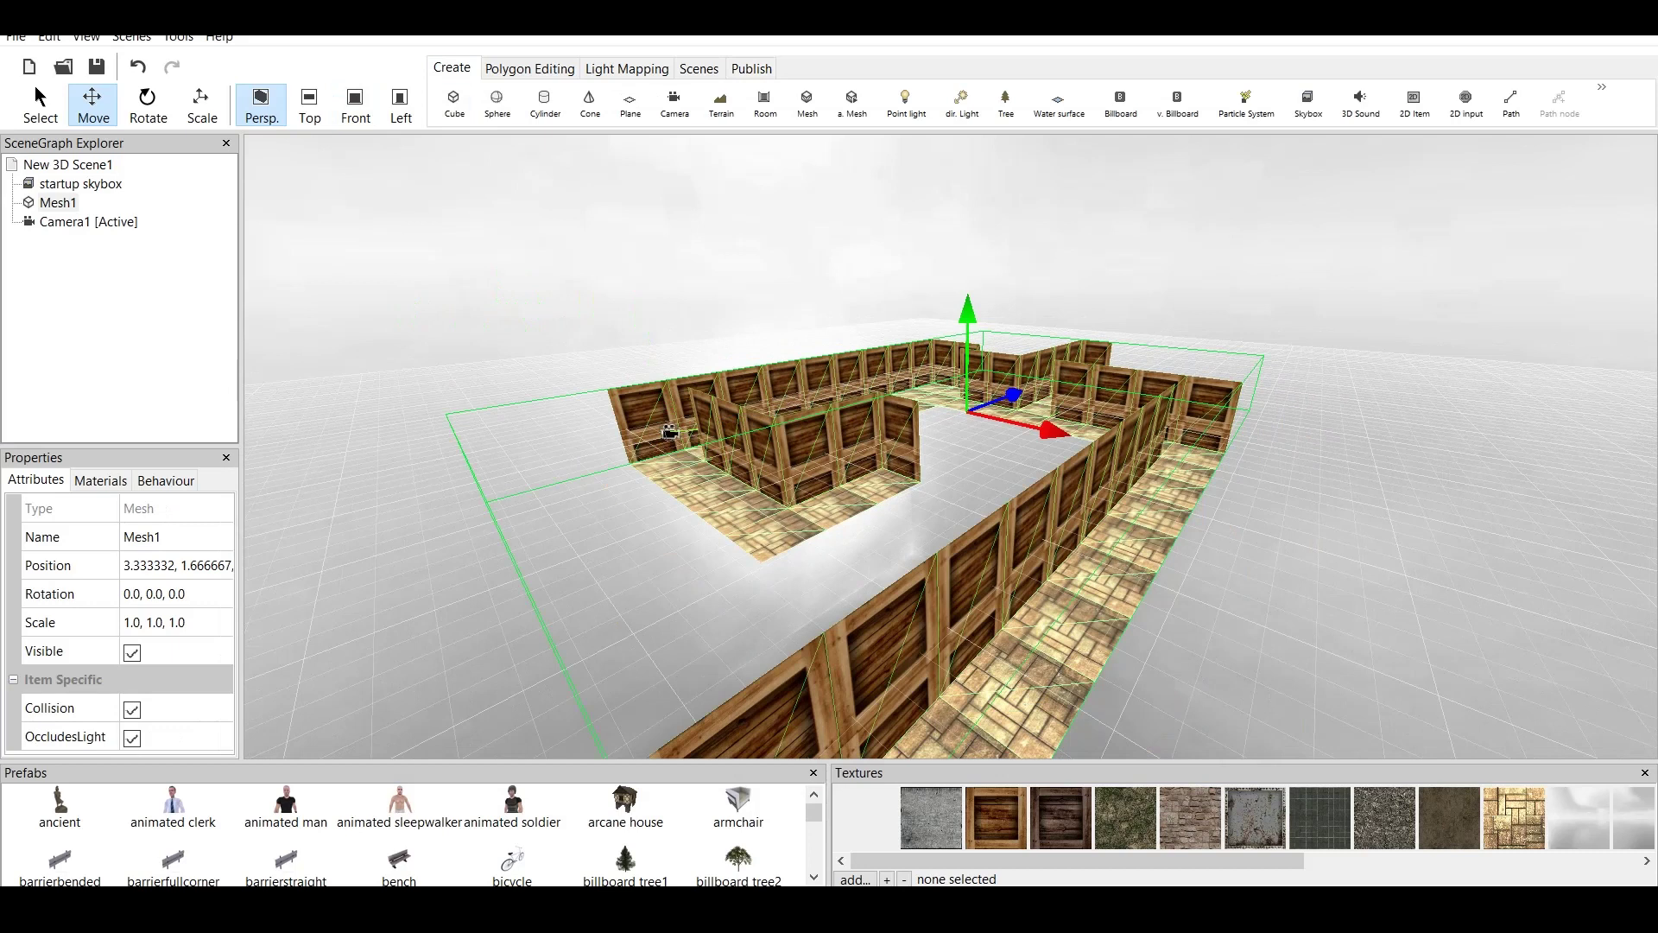
pyautogui.click(905, 102)
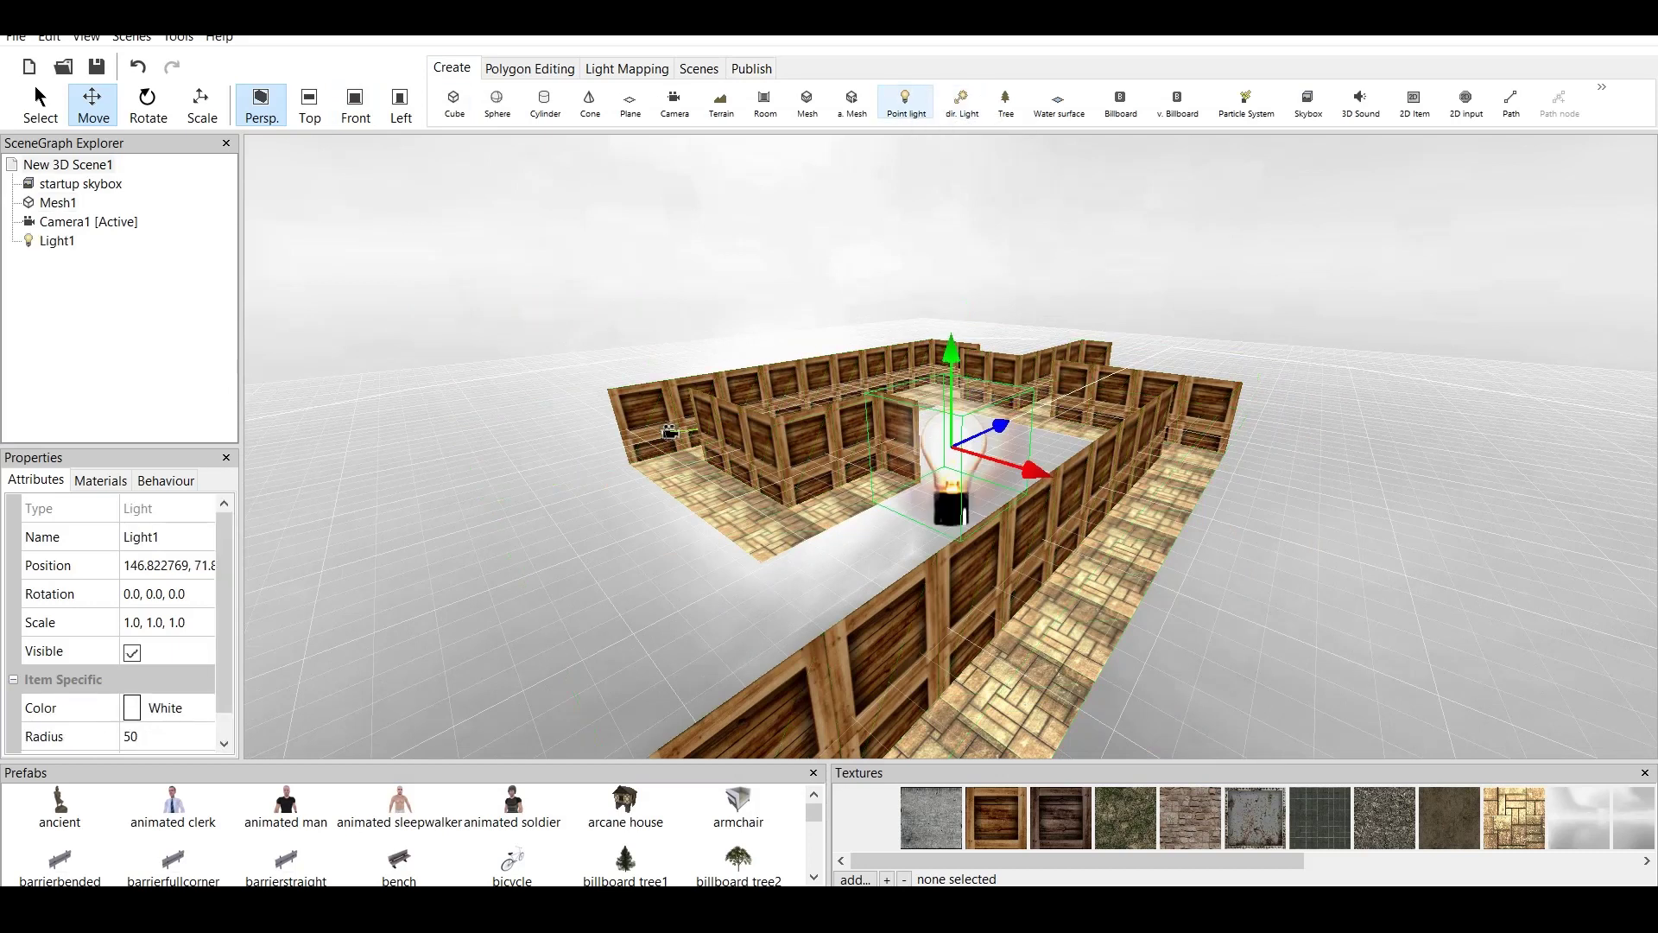
# - Move the point light across and down into the corridor, close beside the camera
pyautogui.moveTo(1034, 470); pyautogui.dragTo(656, 358)
pyautogui.moveTo(657, 358); pyautogui.dragTo(778, 392, button='middle')
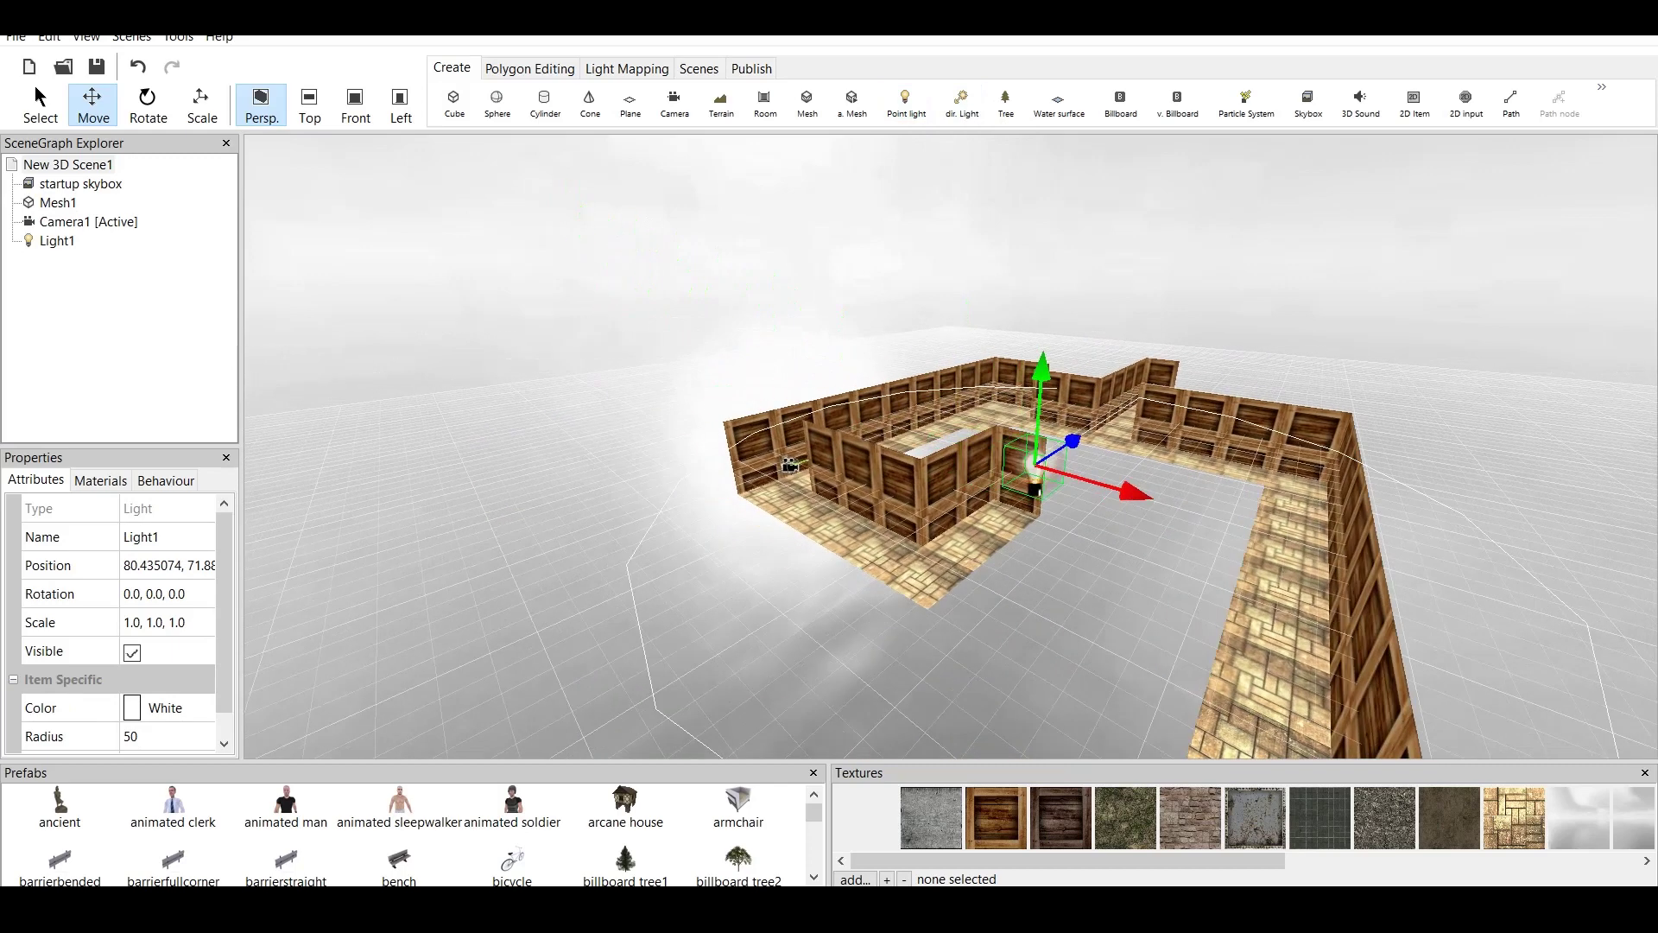
pyautogui.moveTo(1036, 470); pyautogui.dragTo(825, 346)
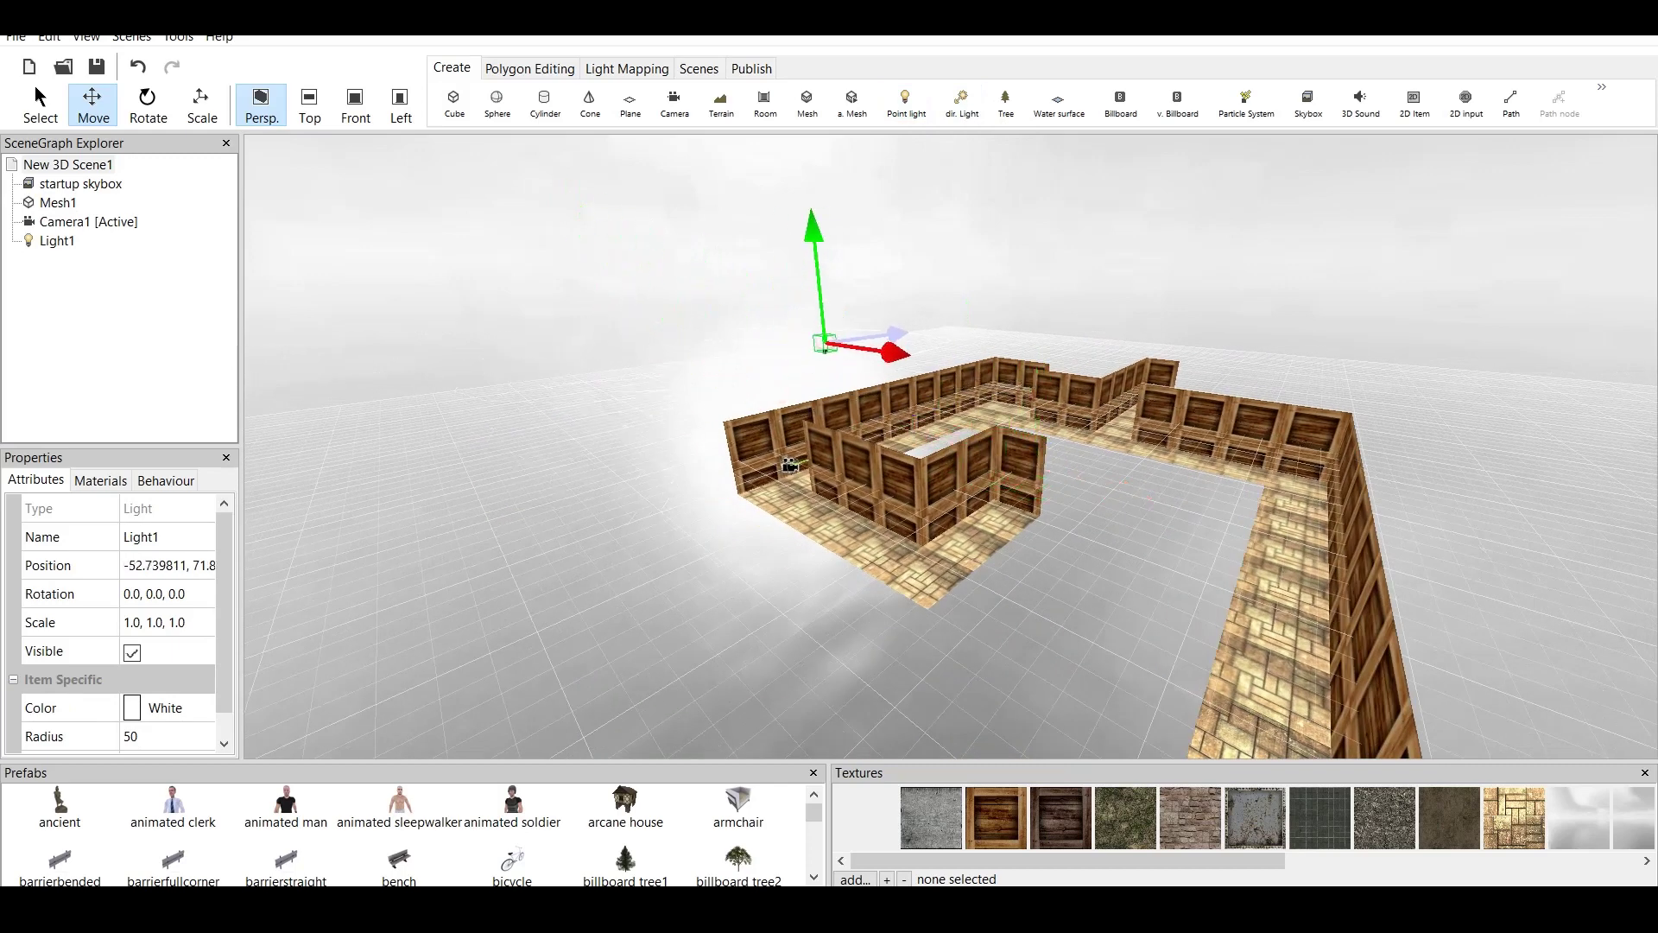
pyautogui.moveTo(817, 277); pyautogui.dragTo(817, 408)
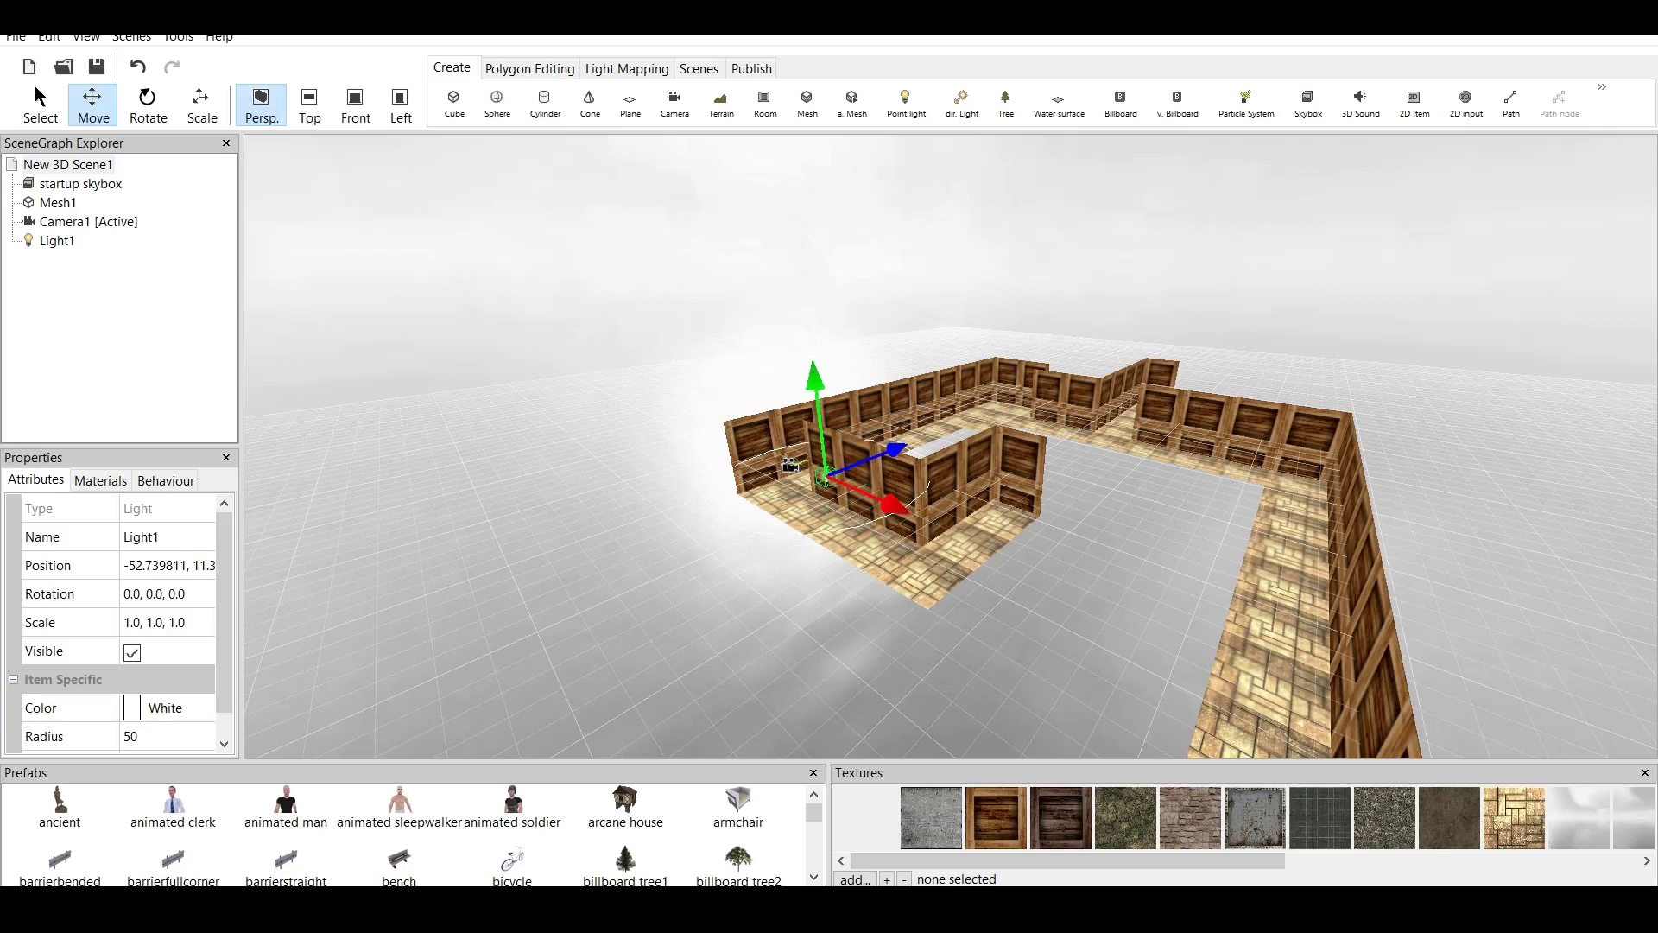
pyautogui.moveTo(888, 503); pyautogui.dragTo(874, 497)
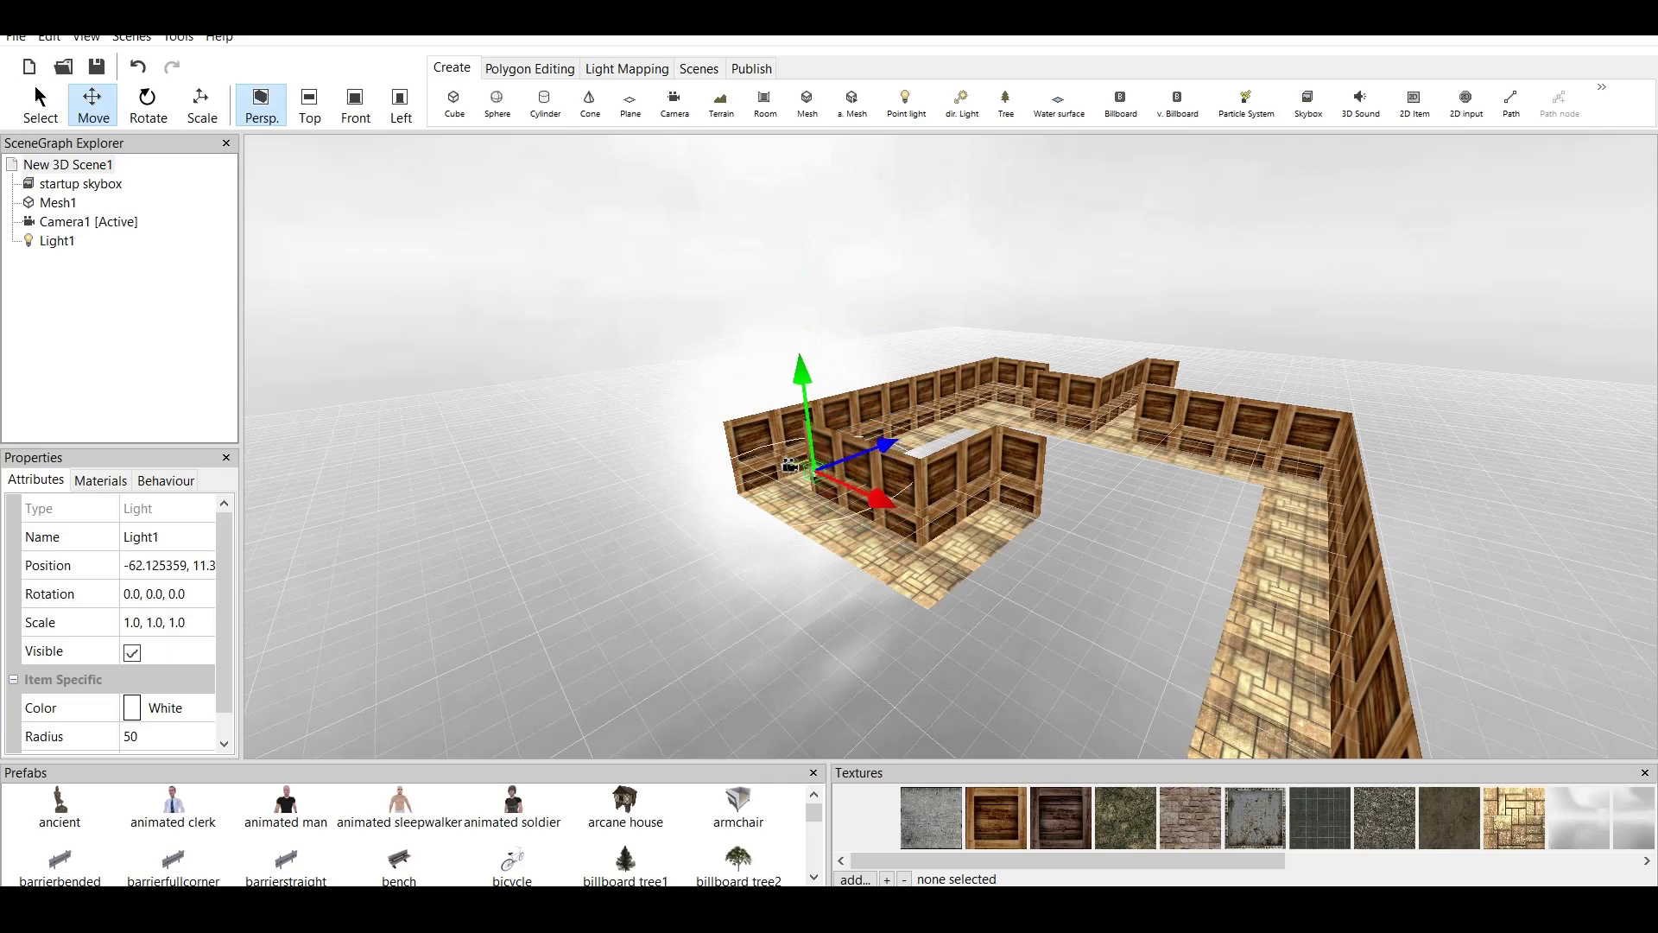
# - Make Light1 a child of Camera1 in the scene hierarchy
pyautogui.click(57, 240)
pyautogui.moveTo(60, 246); pyautogui.dragTo(77, 222)
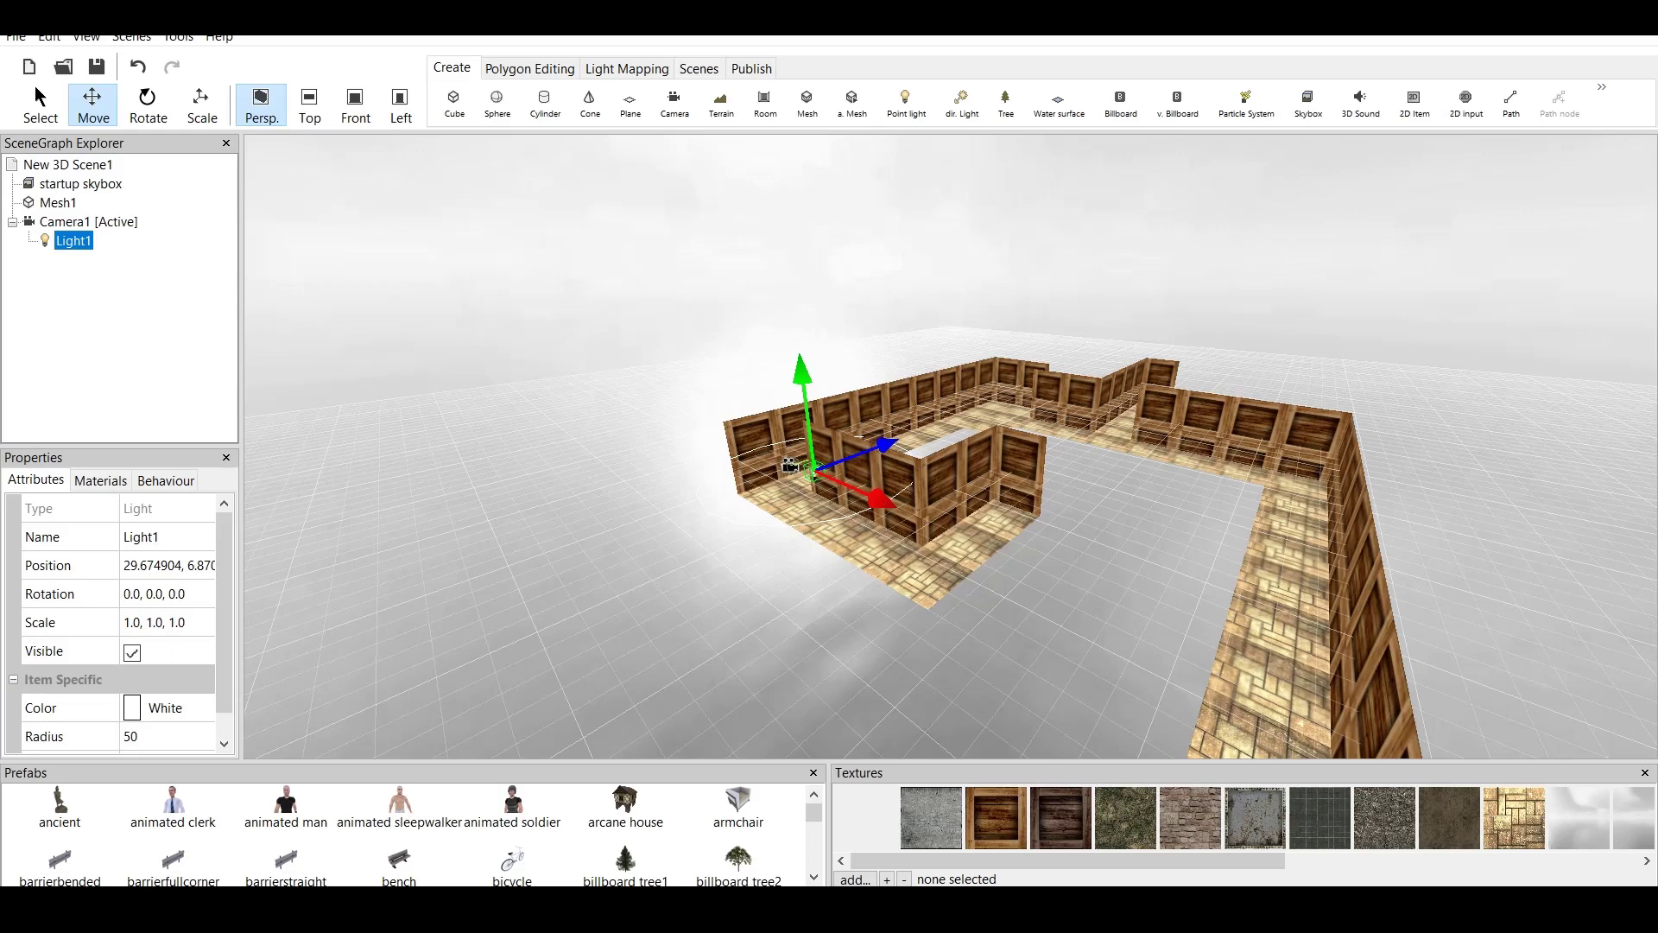
pyautogui.scroll(3, 950, 445)
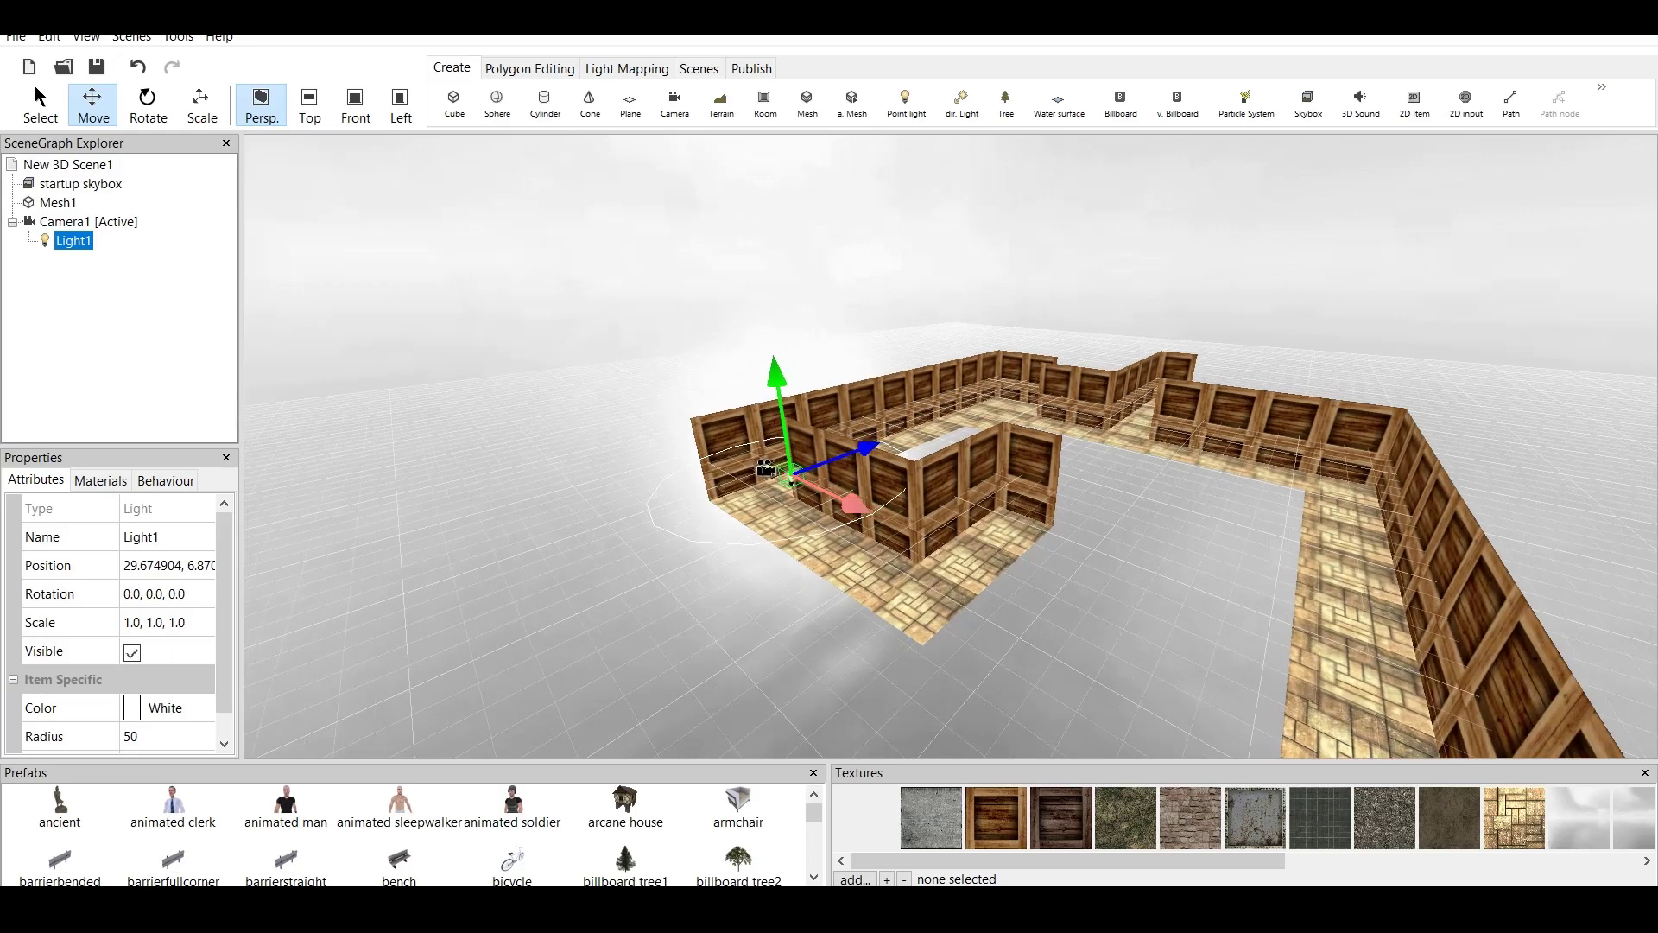
pyautogui.click(950, 492)
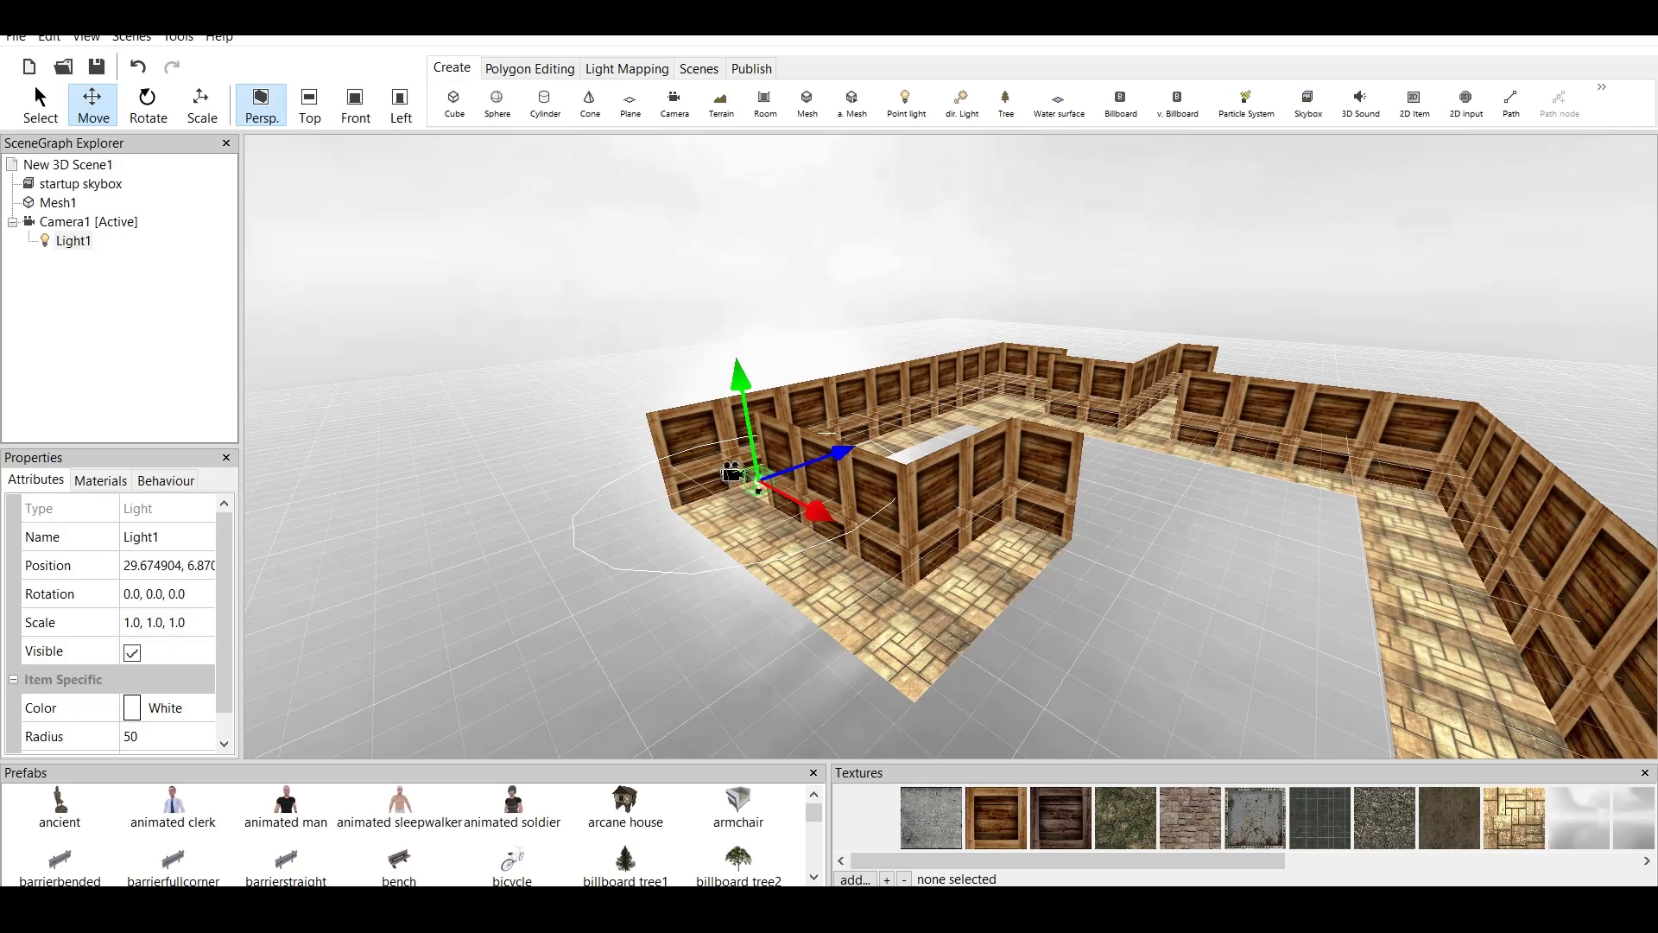
# - Rename the corridor mesh Mesh1 as Room
pyautogui.click(58, 202)
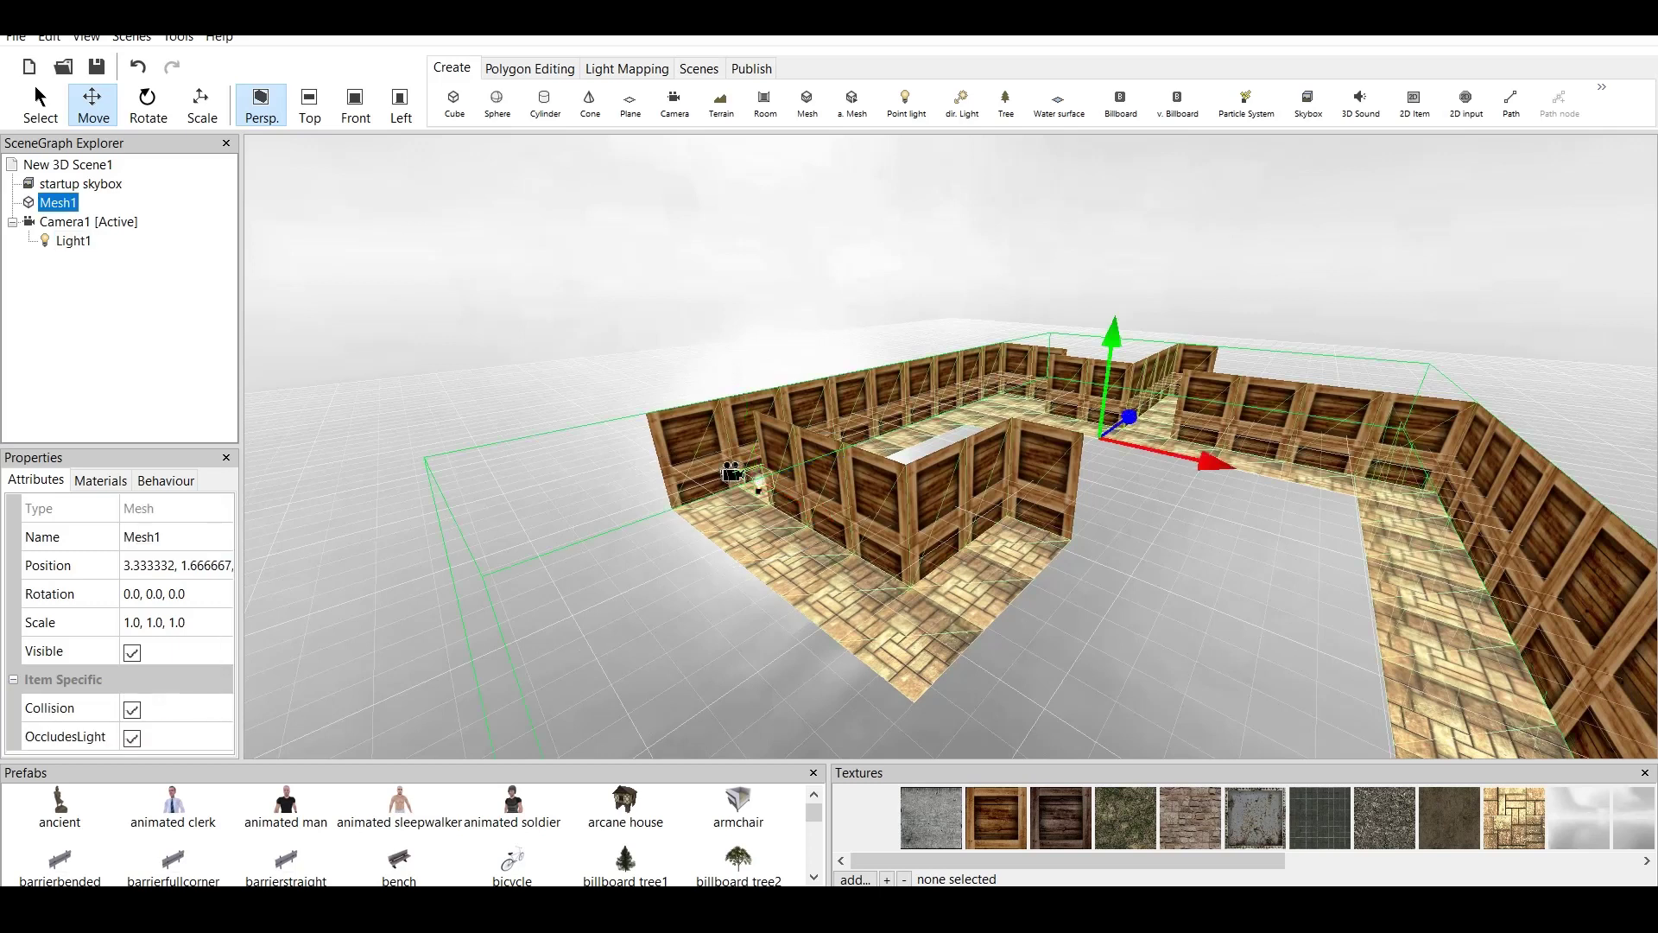
pyautogui.click(164, 537)
pyautogui.write('Room')
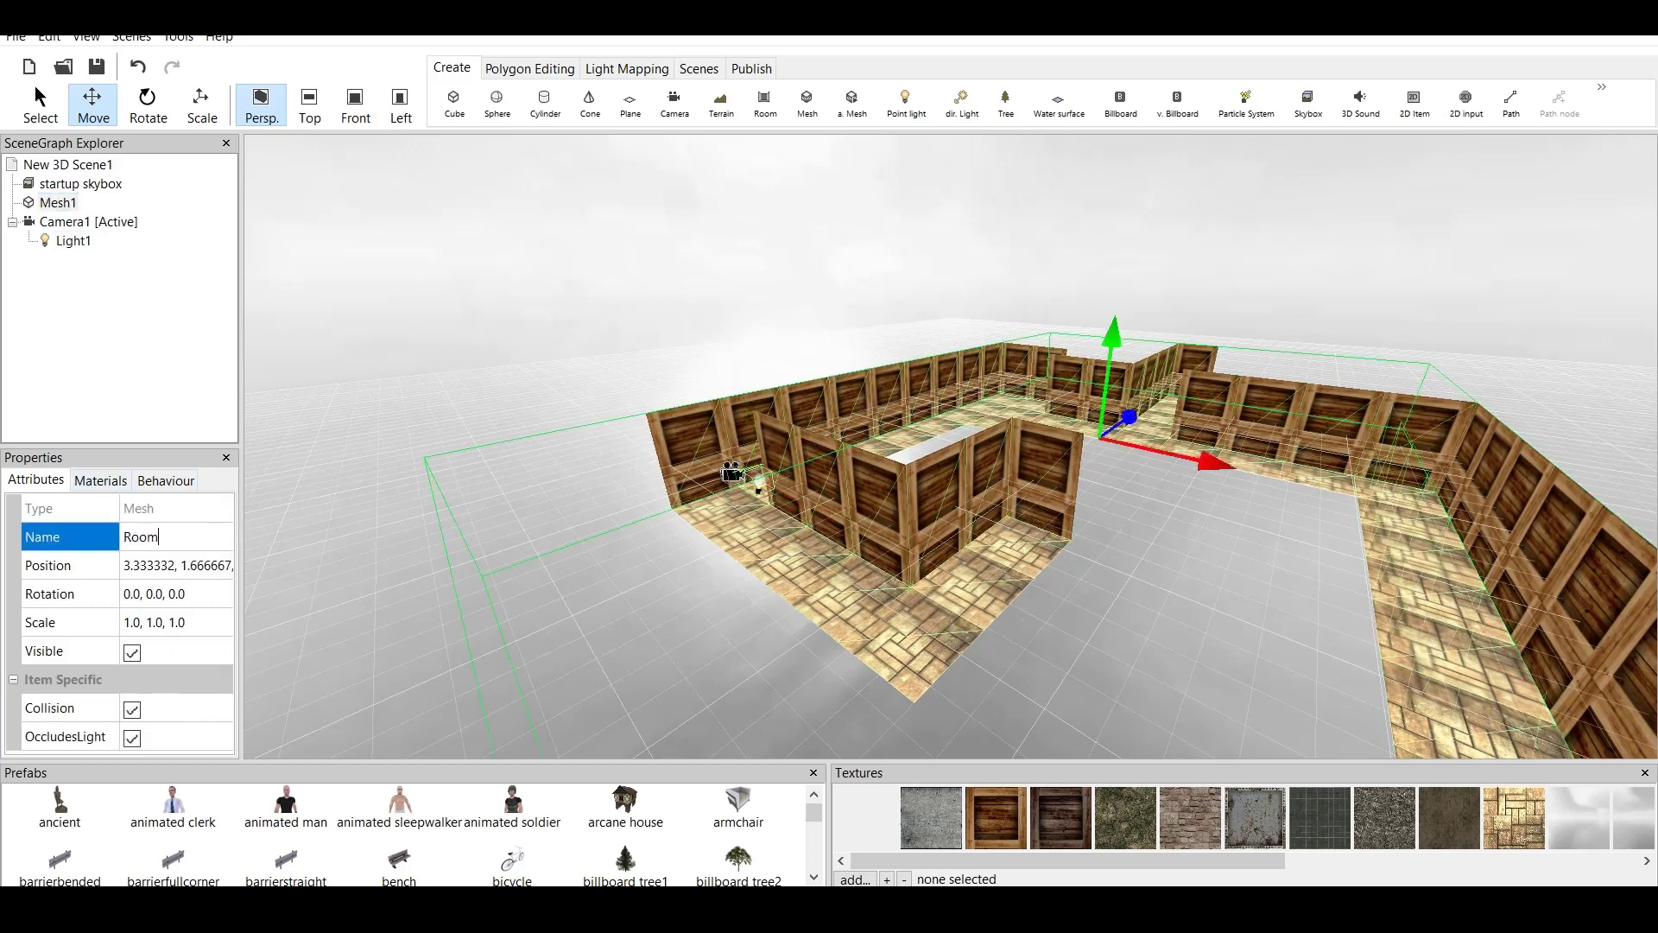
pyautogui.press('Return')
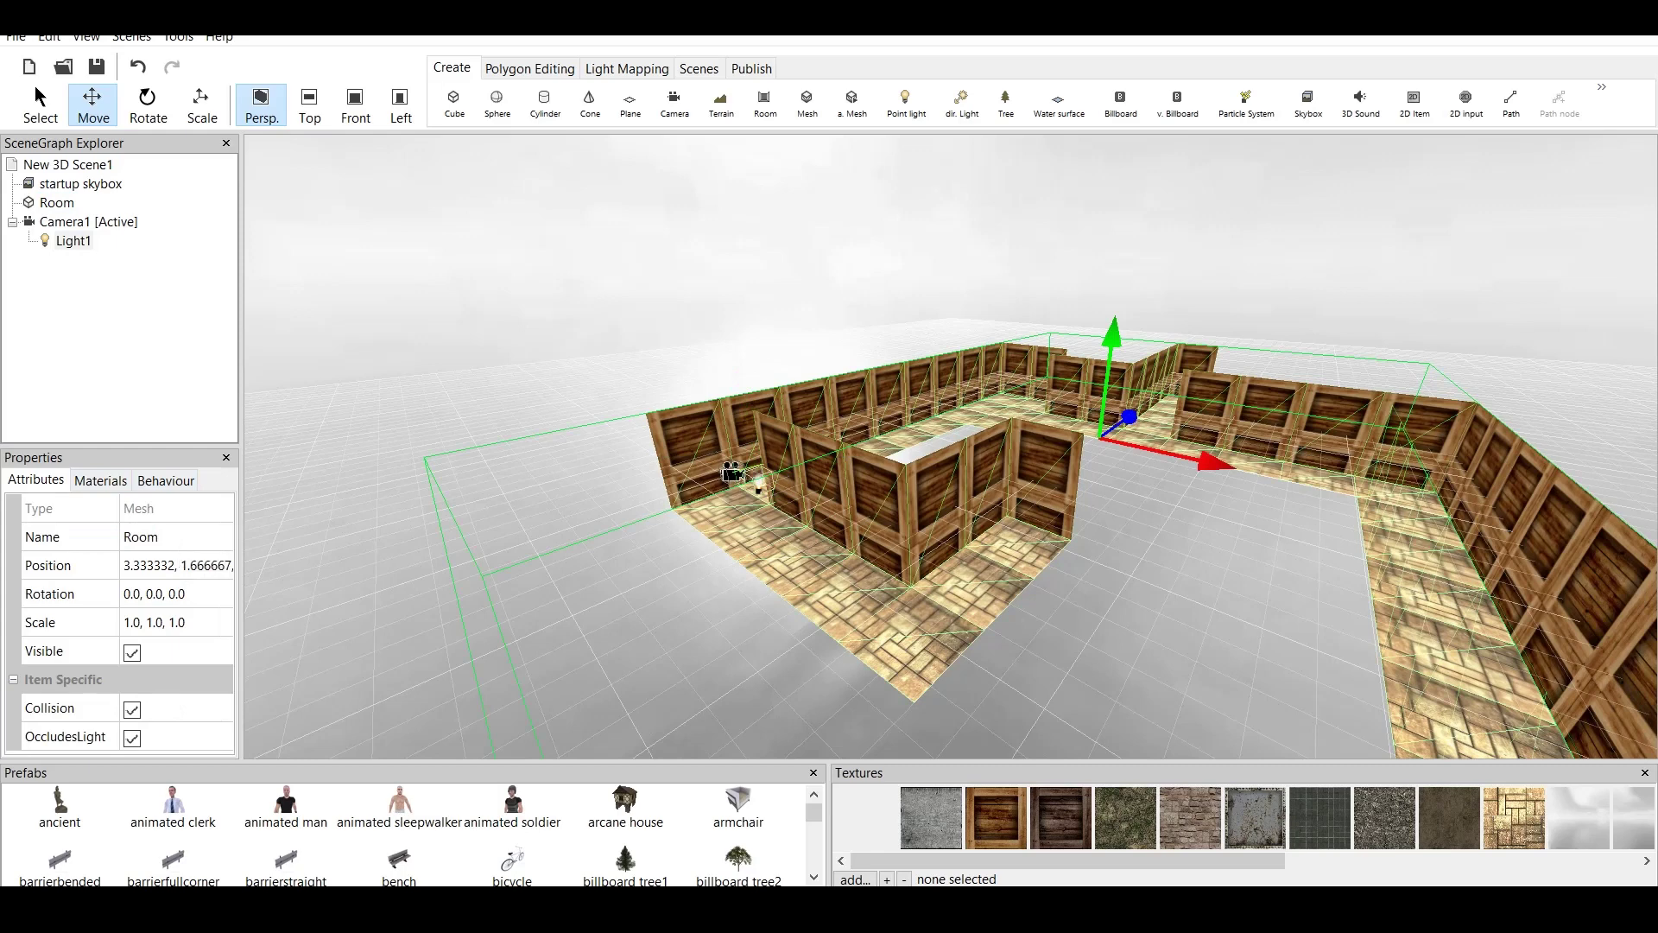
# - Set the Room's material lighting to Dynamic and inspect the lit corridor around the camera
pyautogui.click(100, 481)
pyautogui.click(176, 508)
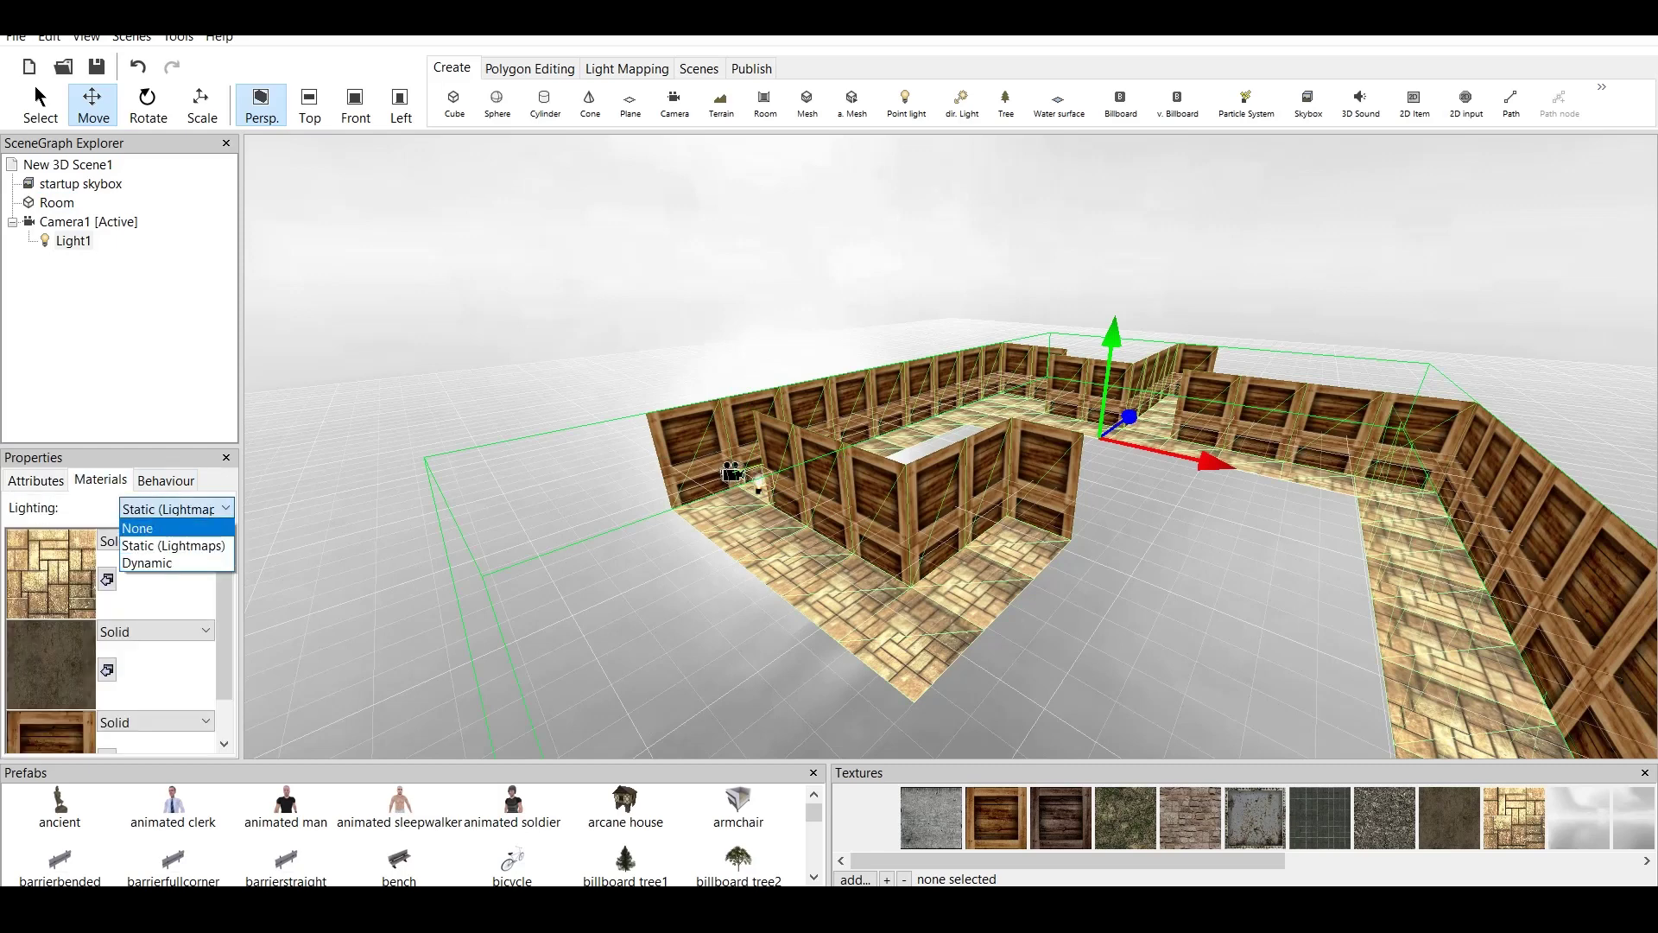
pyautogui.click(147, 563)
pyautogui.scroll(3, 950, 446)
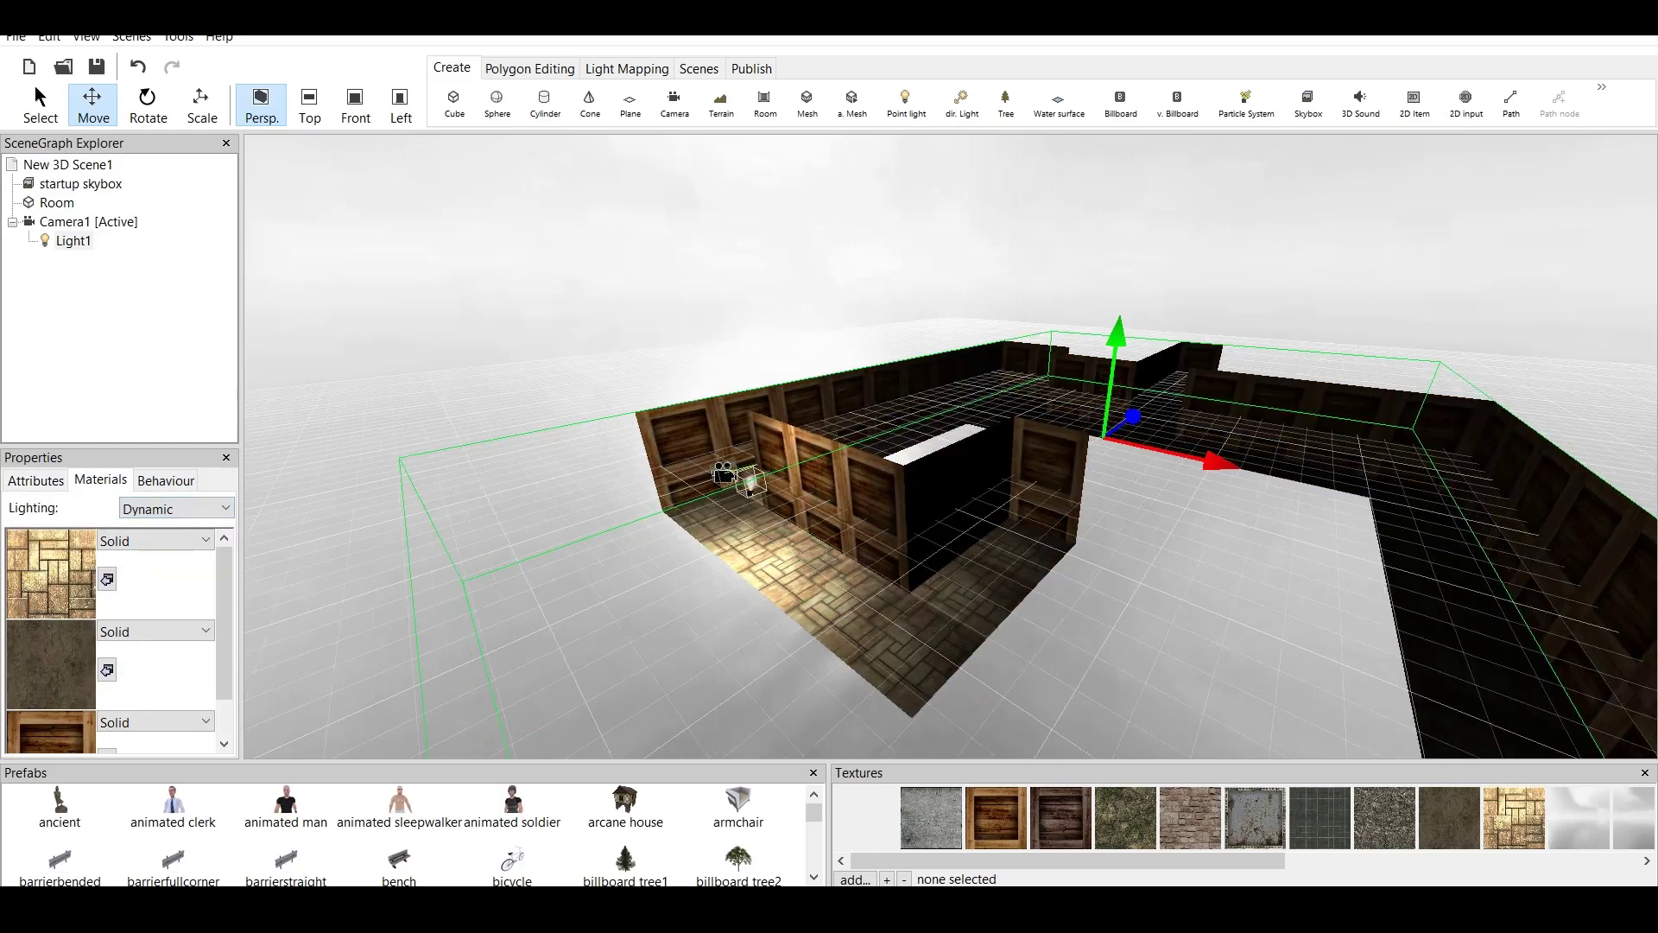
pyautogui.press('Up')
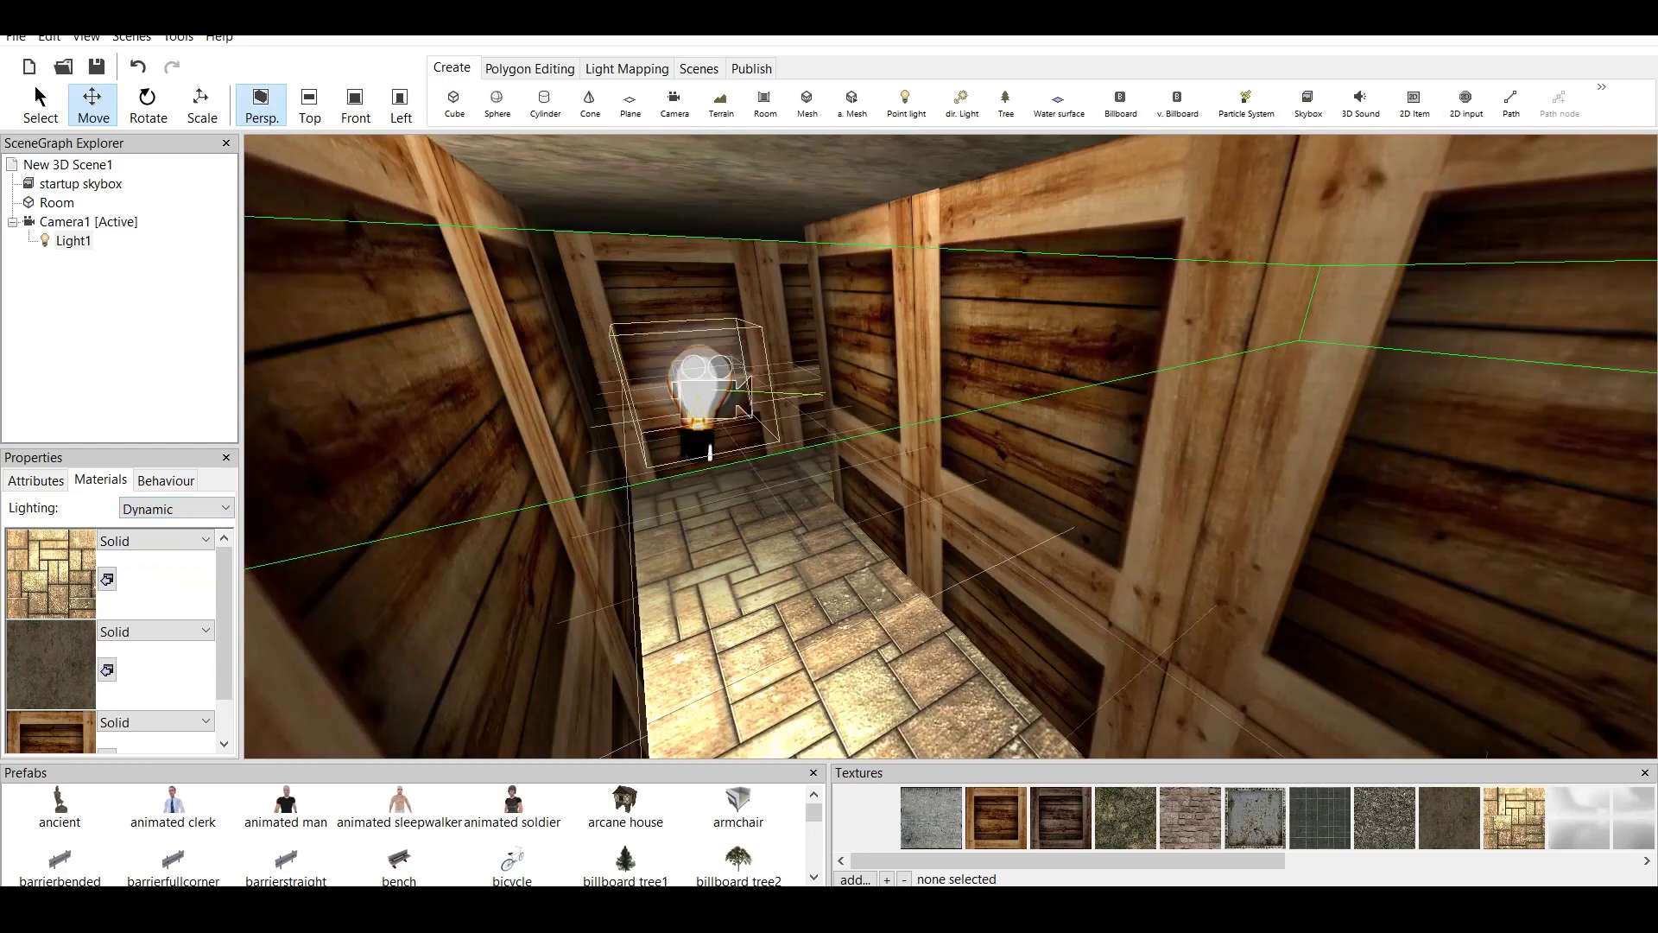
pyautogui.press('Down')
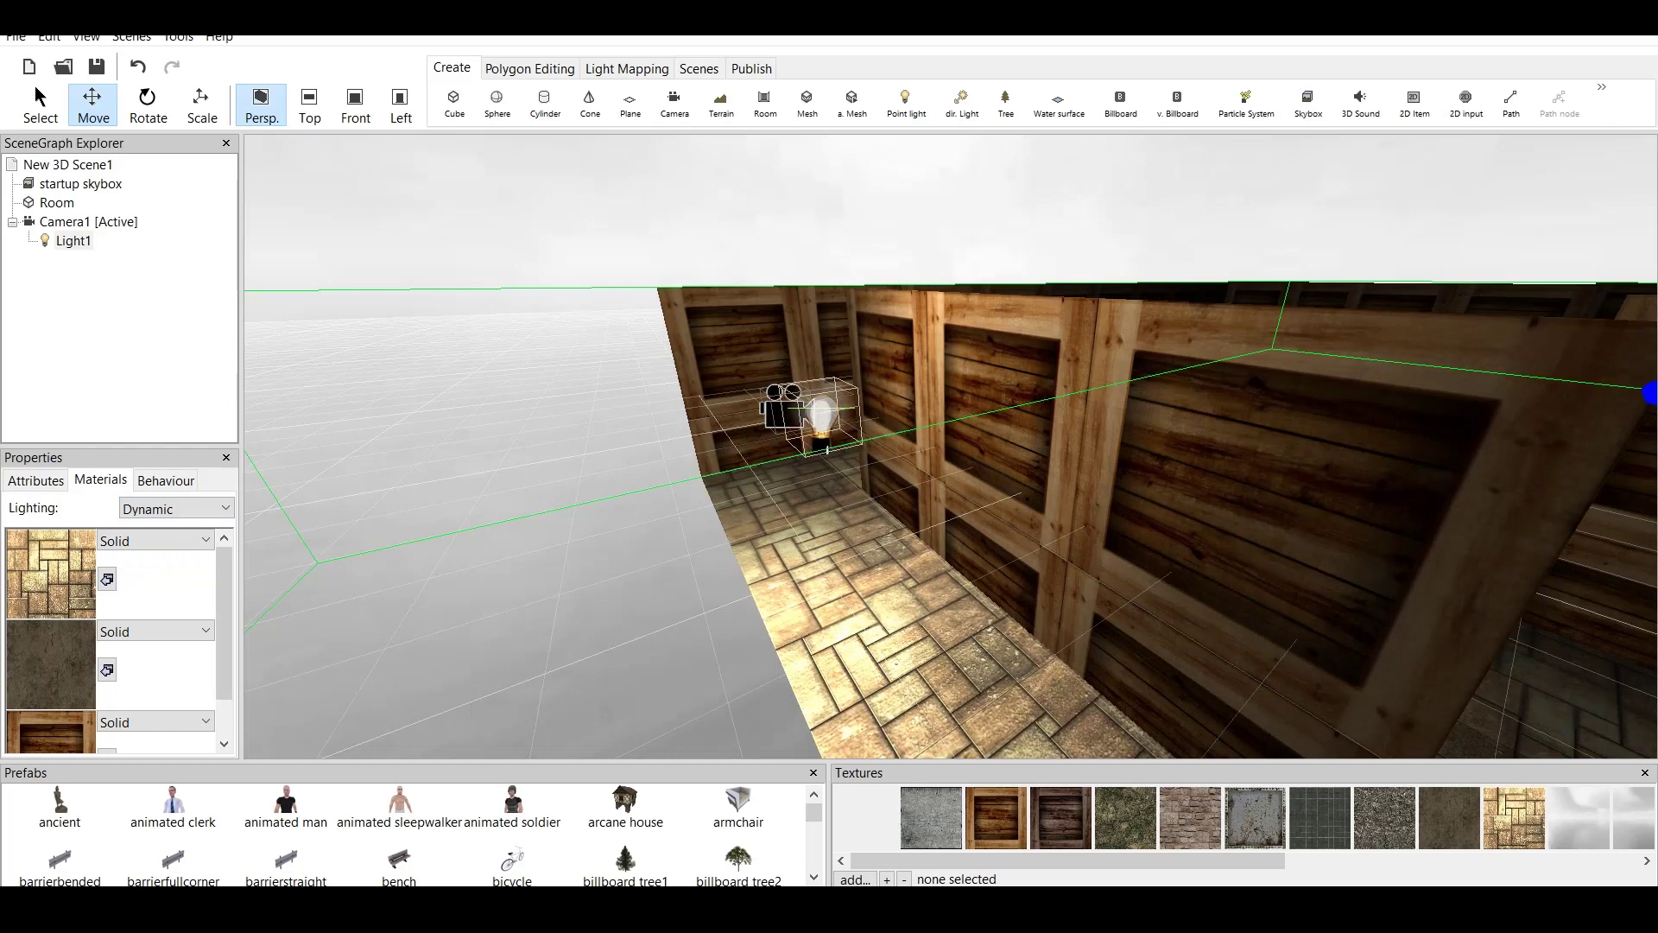
# - Set the radius of the camera's point light to 25
pyautogui.click(36, 480)
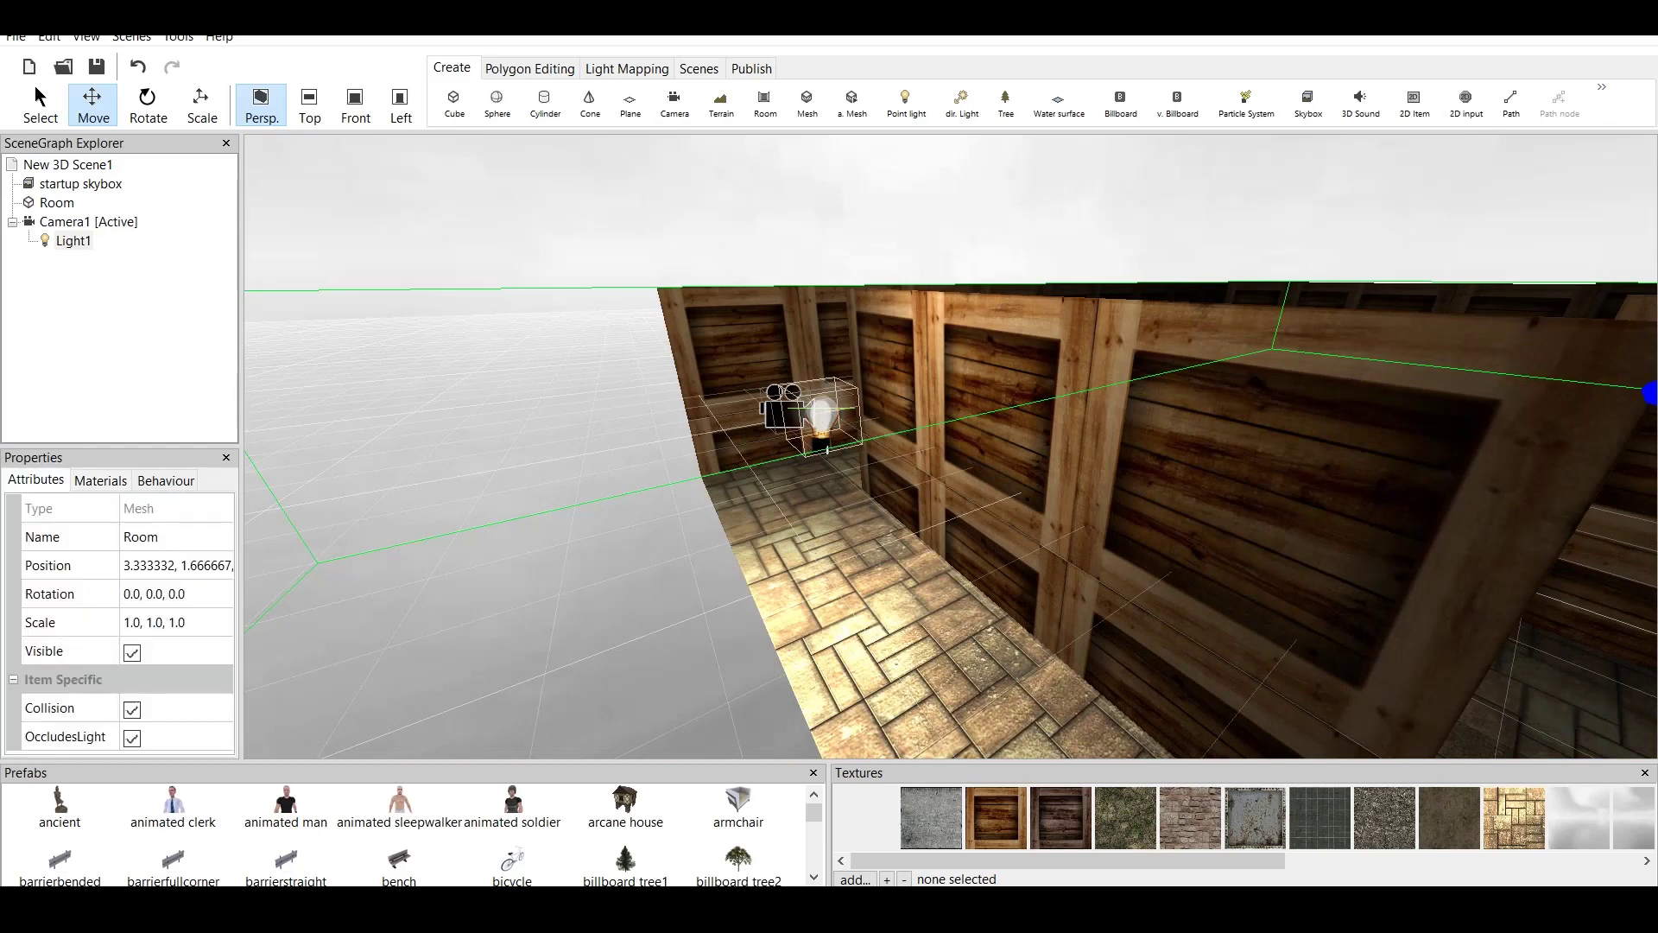
pyautogui.click(73, 241)
pyautogui.click(88, 222)
pyautogui.click(73, 241)
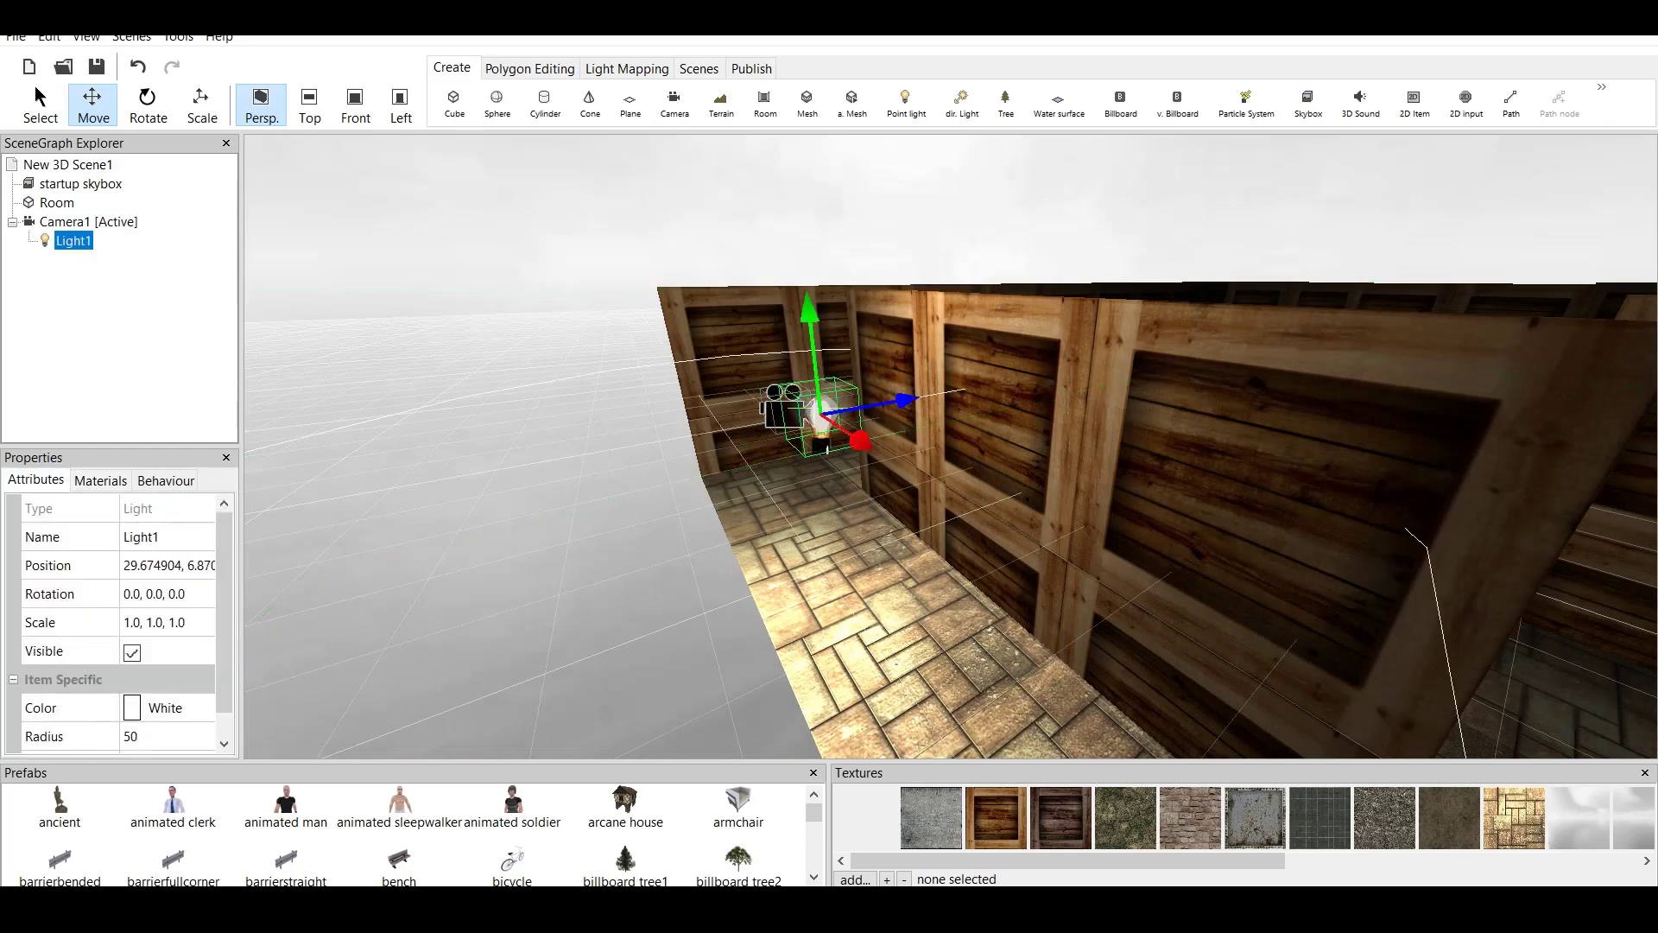
pyautogui.scroll(-1, 118, 622)
pyautogui.click(166, 707)
pyautogui.write('25')
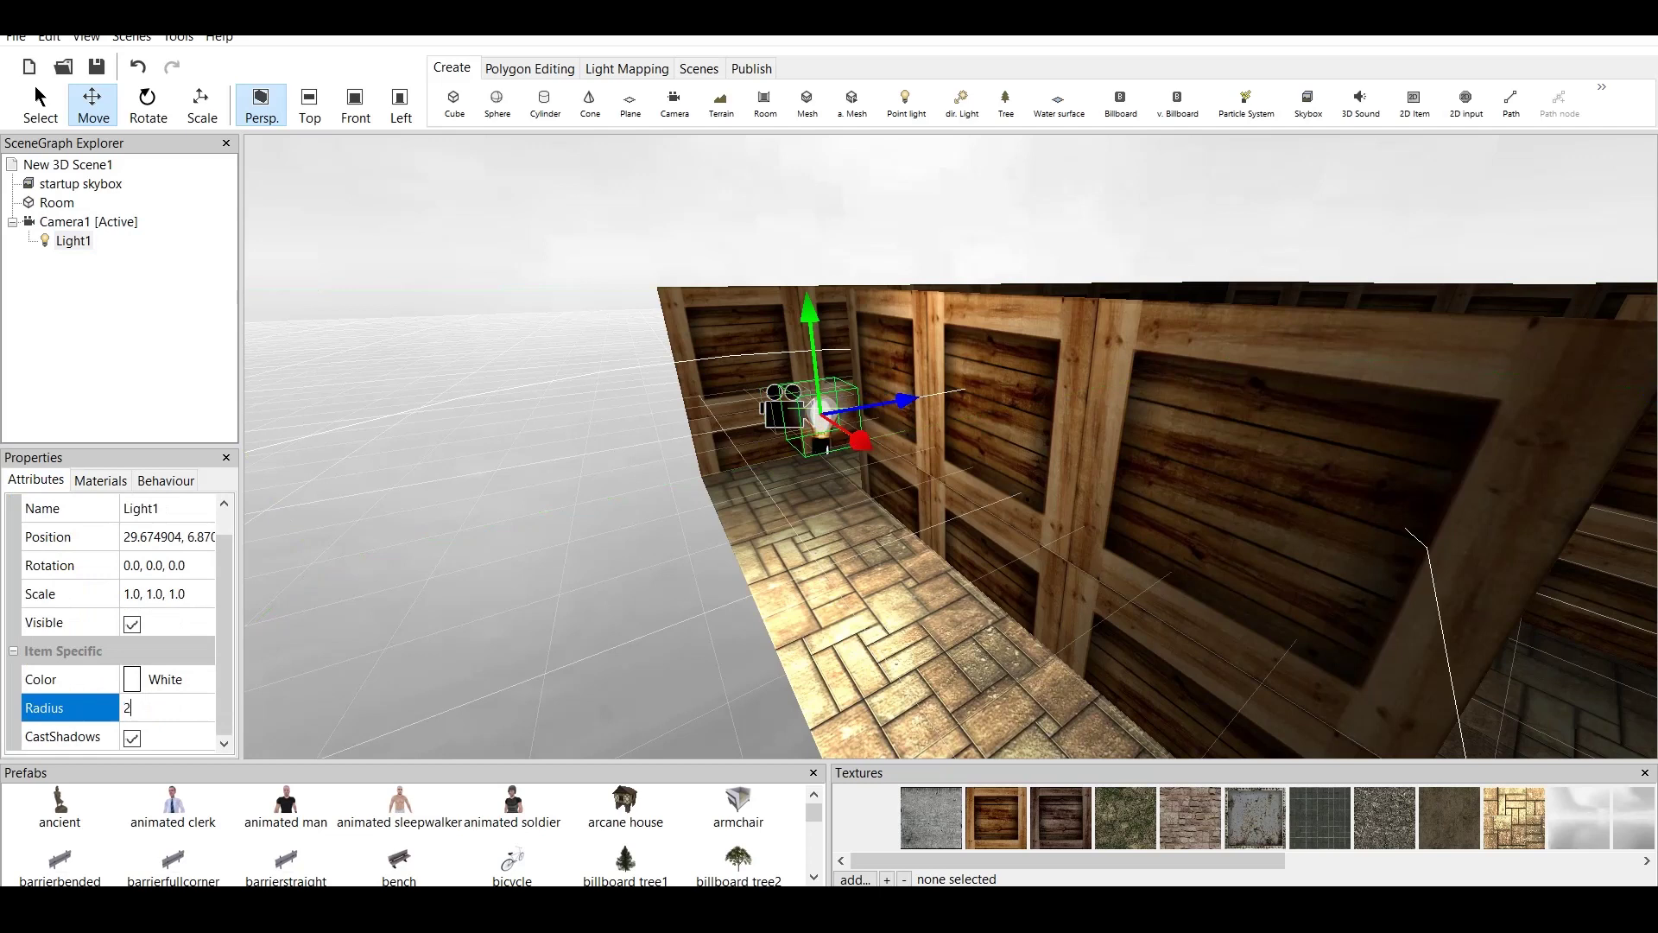
pyautogui.press('Return')
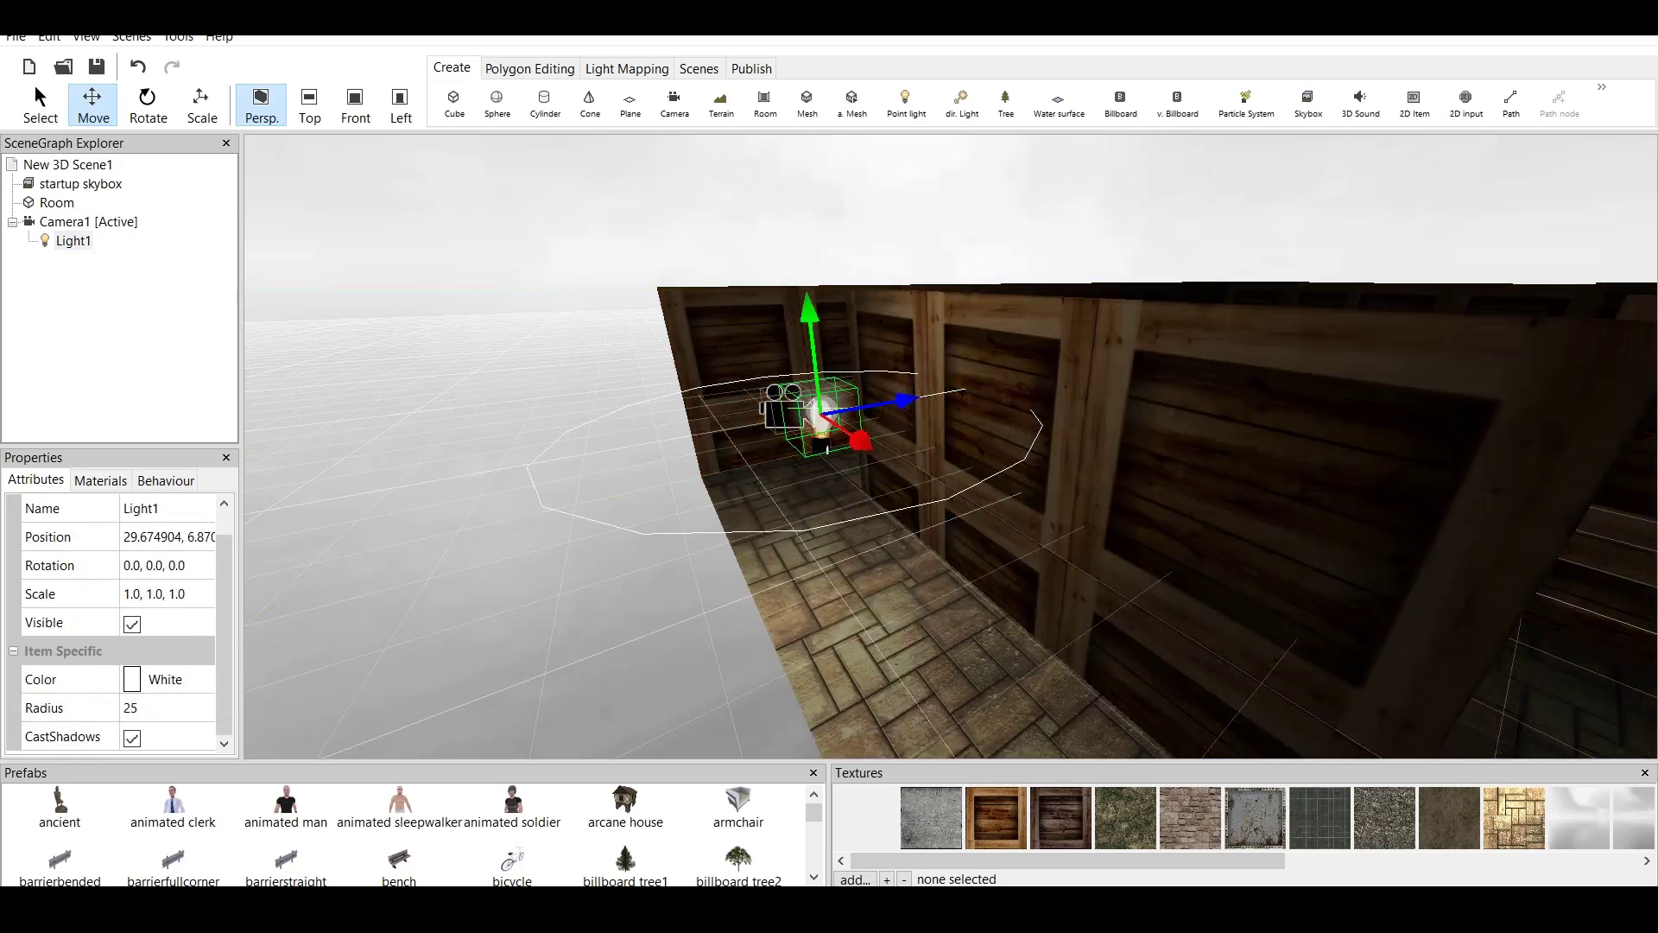
# - Change the point light's color from the basic colors to light yellow
pyautogui.click(164, 679)
pyautogui.click(200, 679)
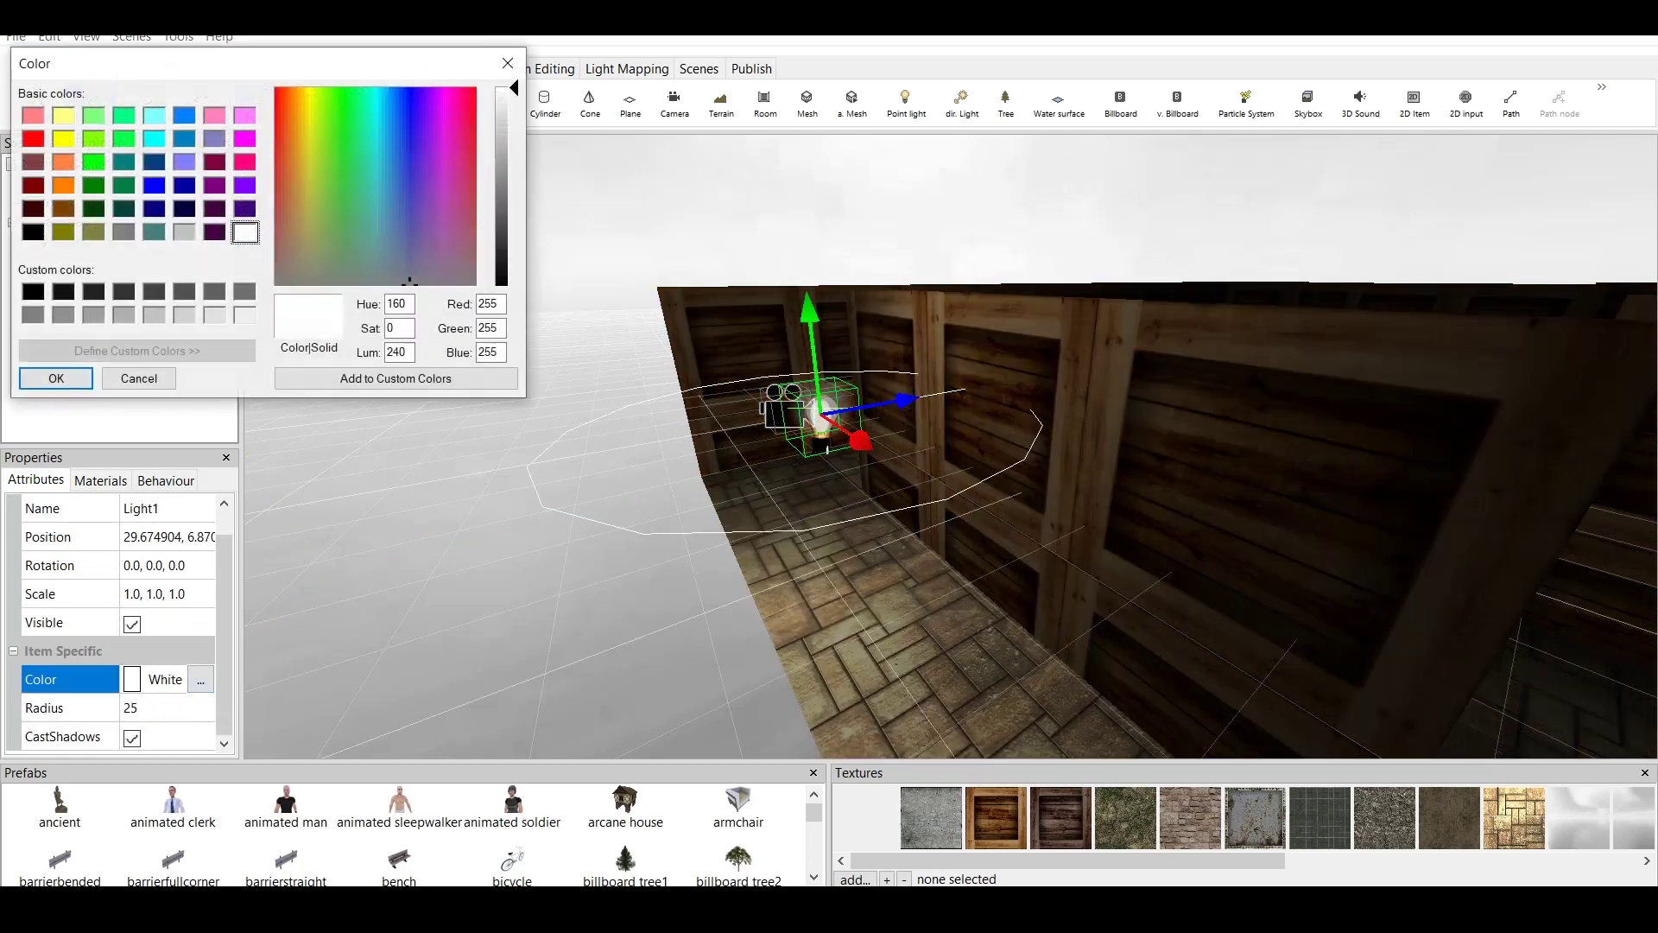
pyautogui.click(63, 116)
pyautogui.click(56, 379)
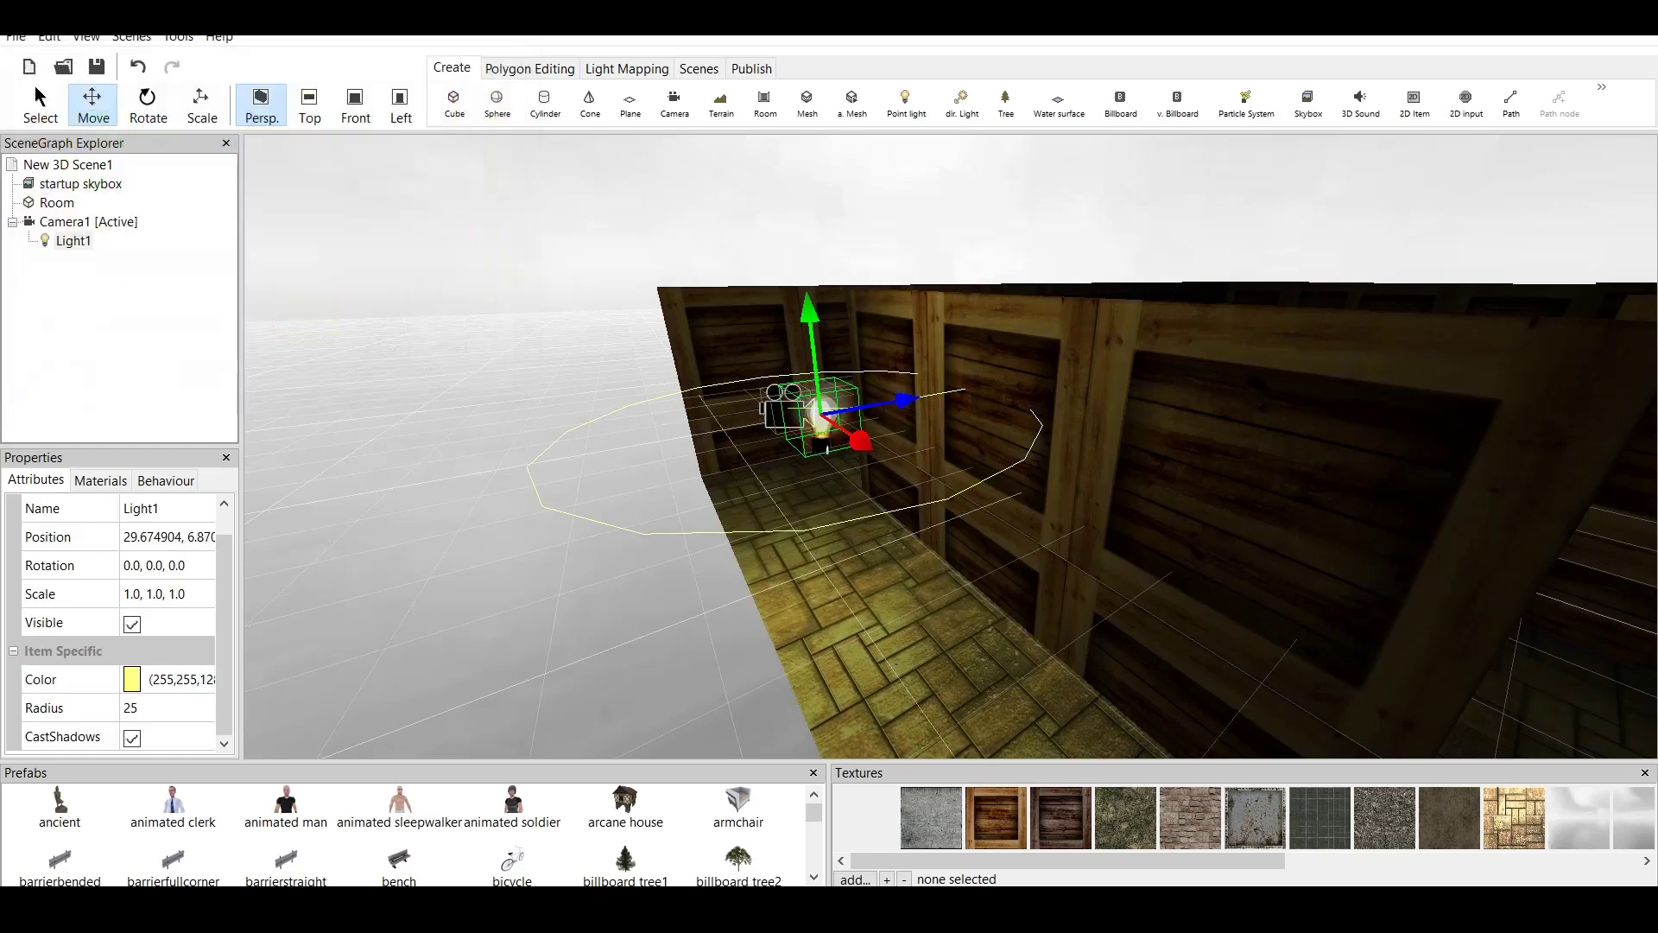
# - Test the scene as a Windows application, walk through the lit corridor, and close the test
pyautogui.scroll(3, 950, 446)
pyautogui.click(751, 69)
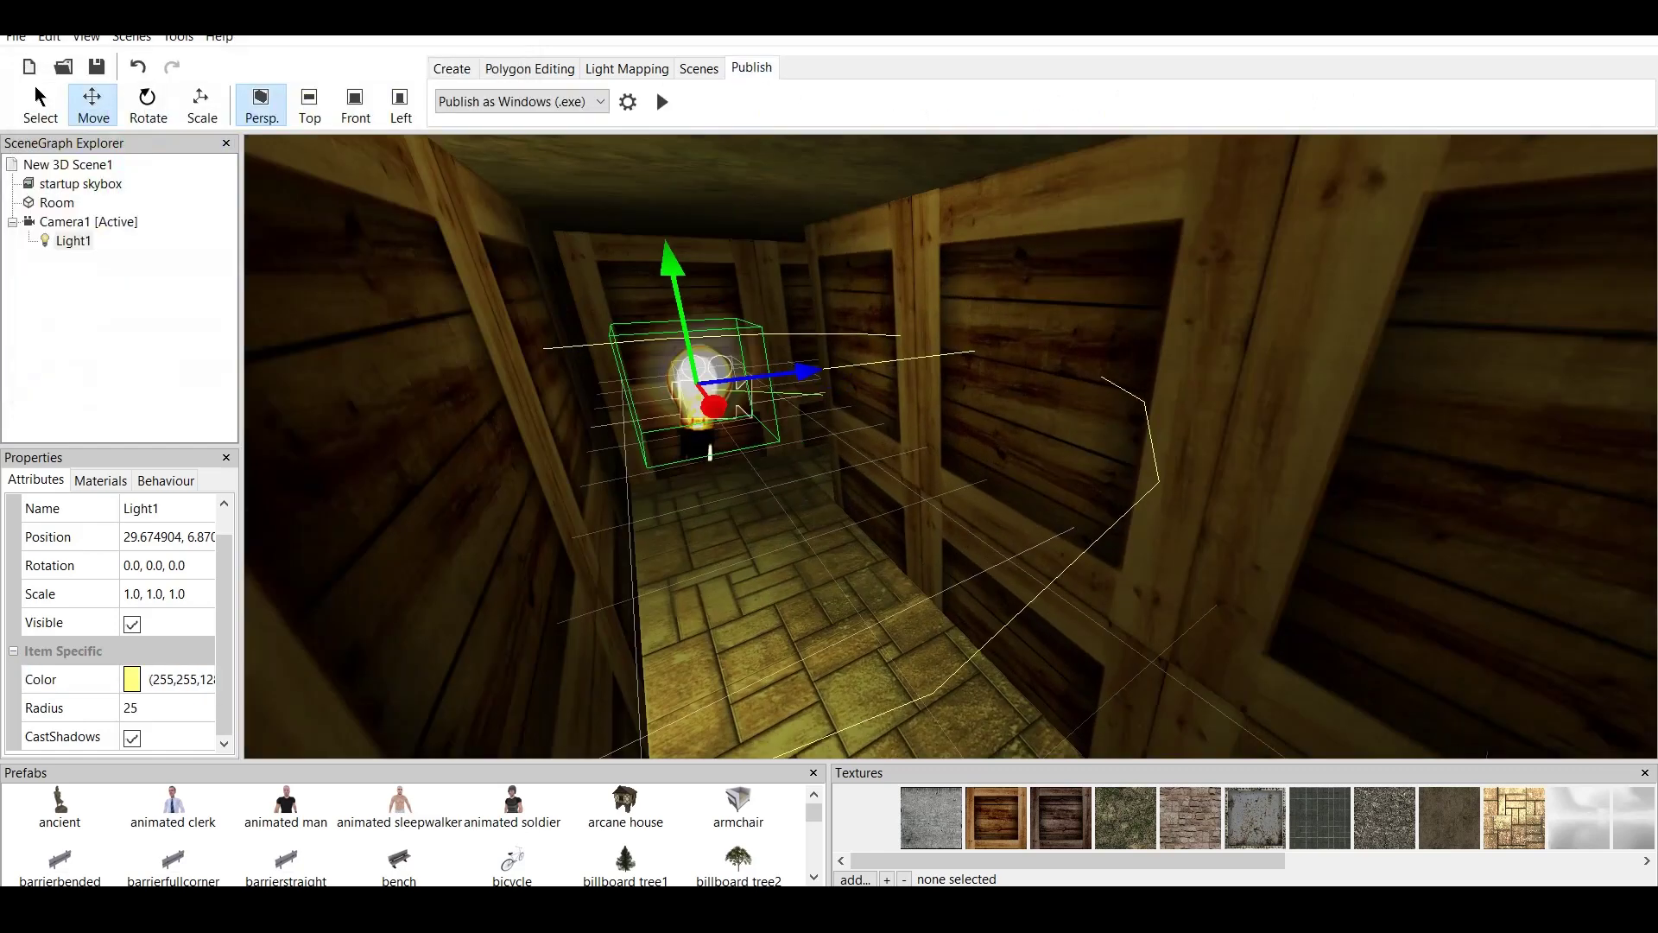
pyautogui.click(661, 101)
pyautogui.press('Up')
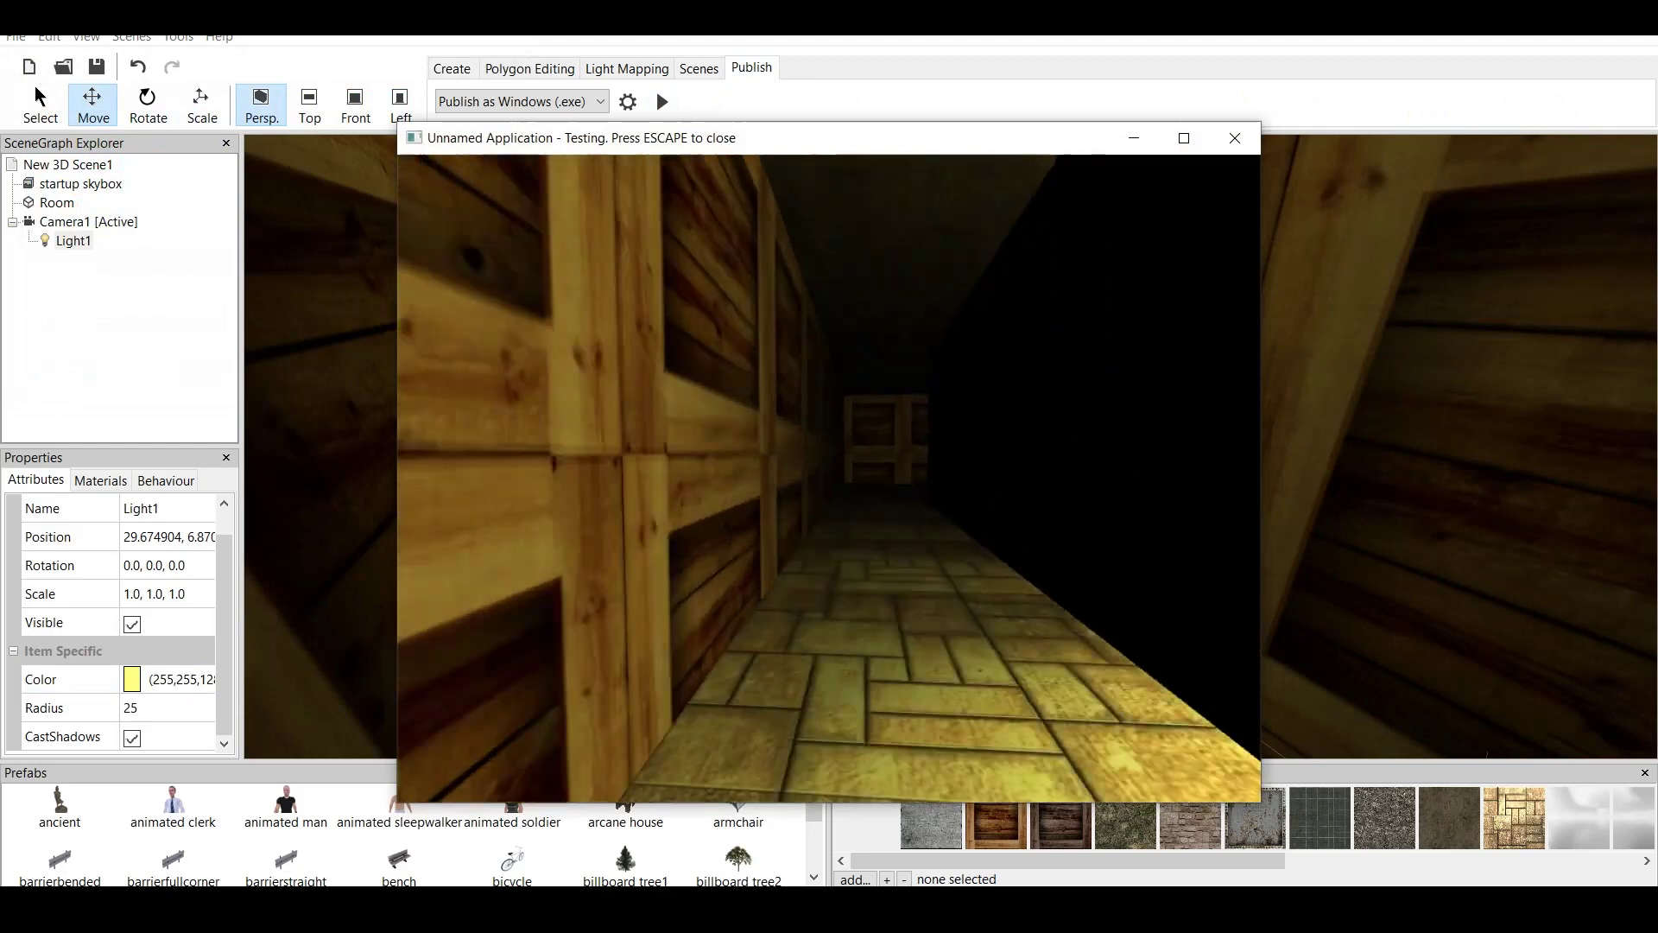
pyautogui.press('Up')
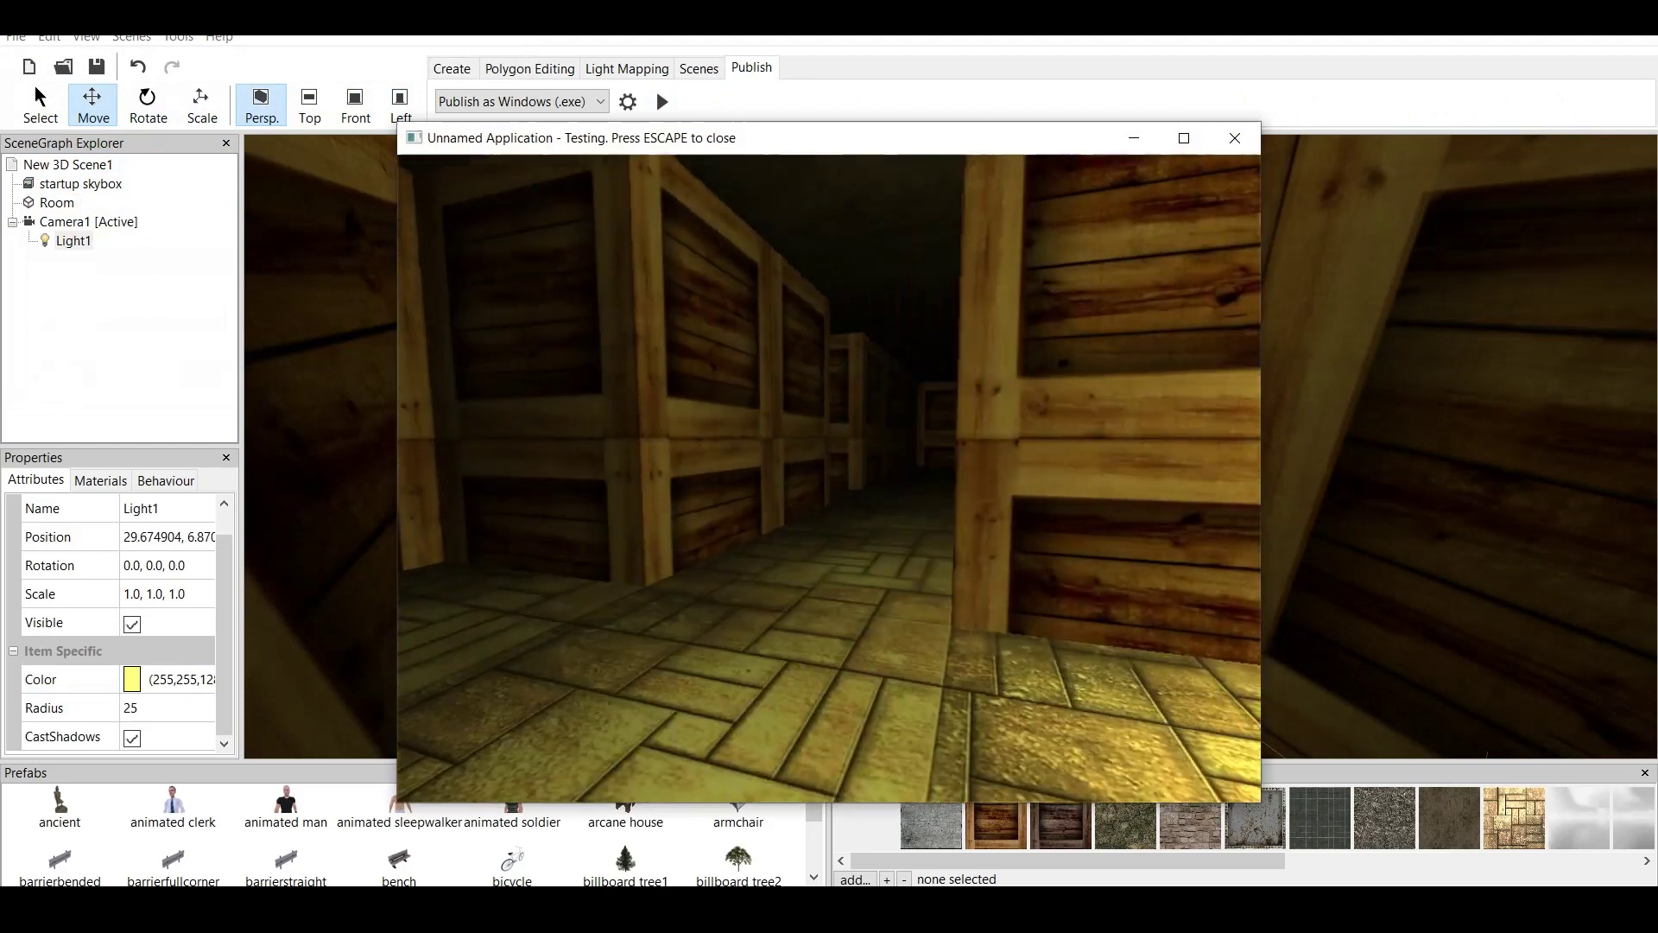
pyautogui.press('Up')
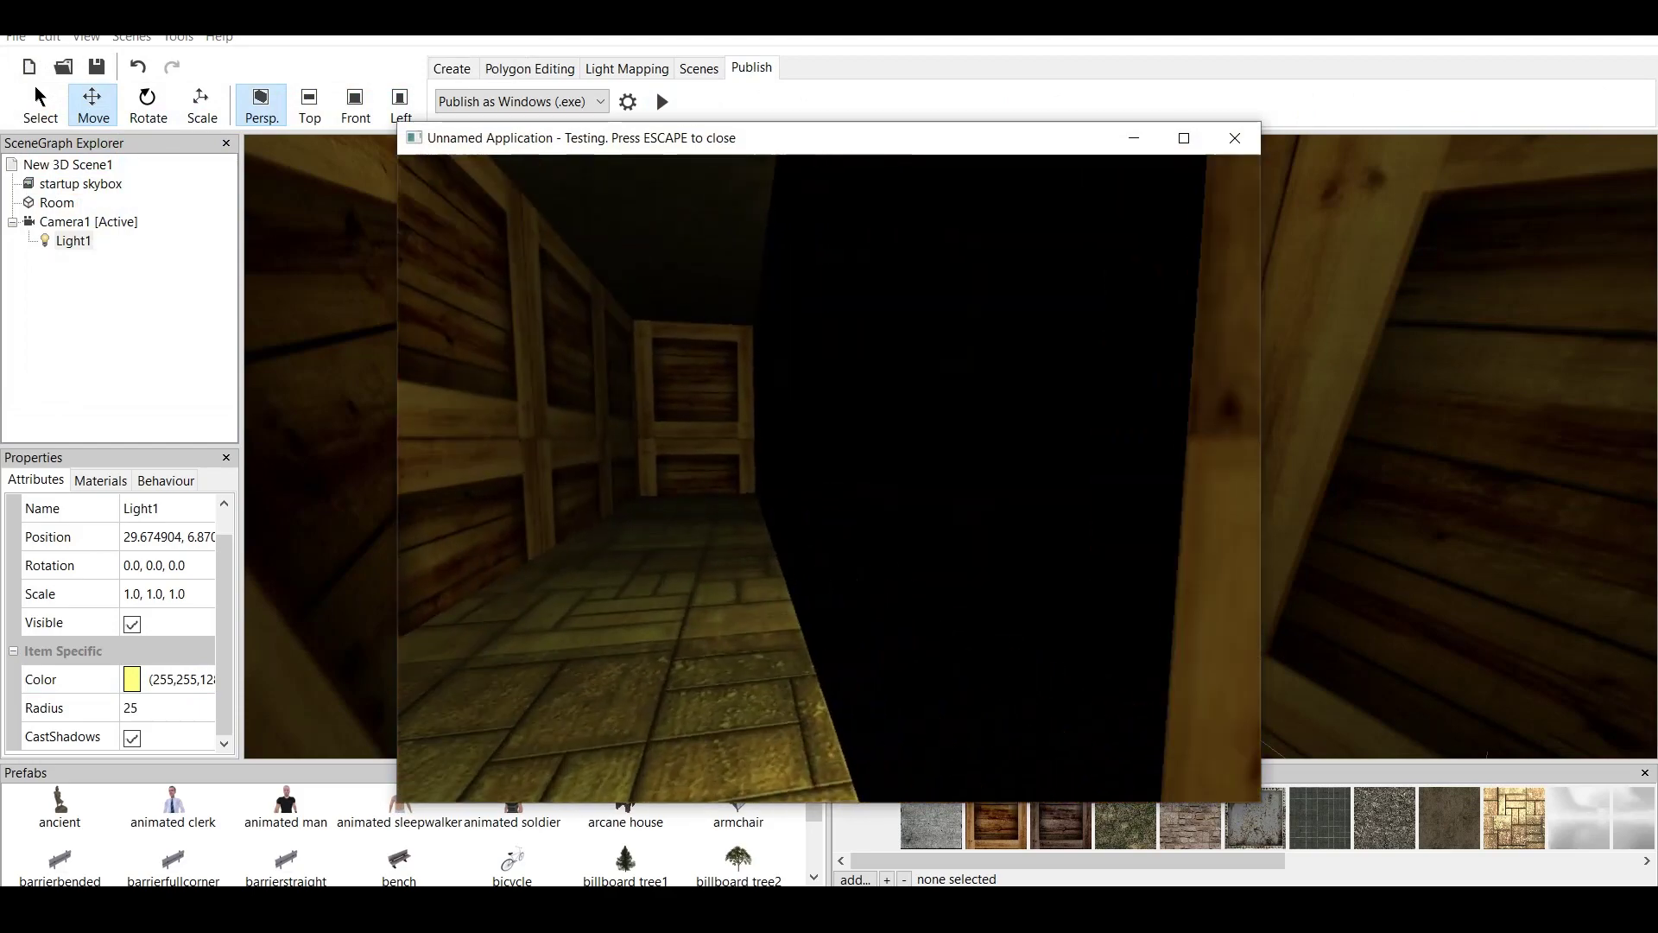
pyautogui.press('Up')
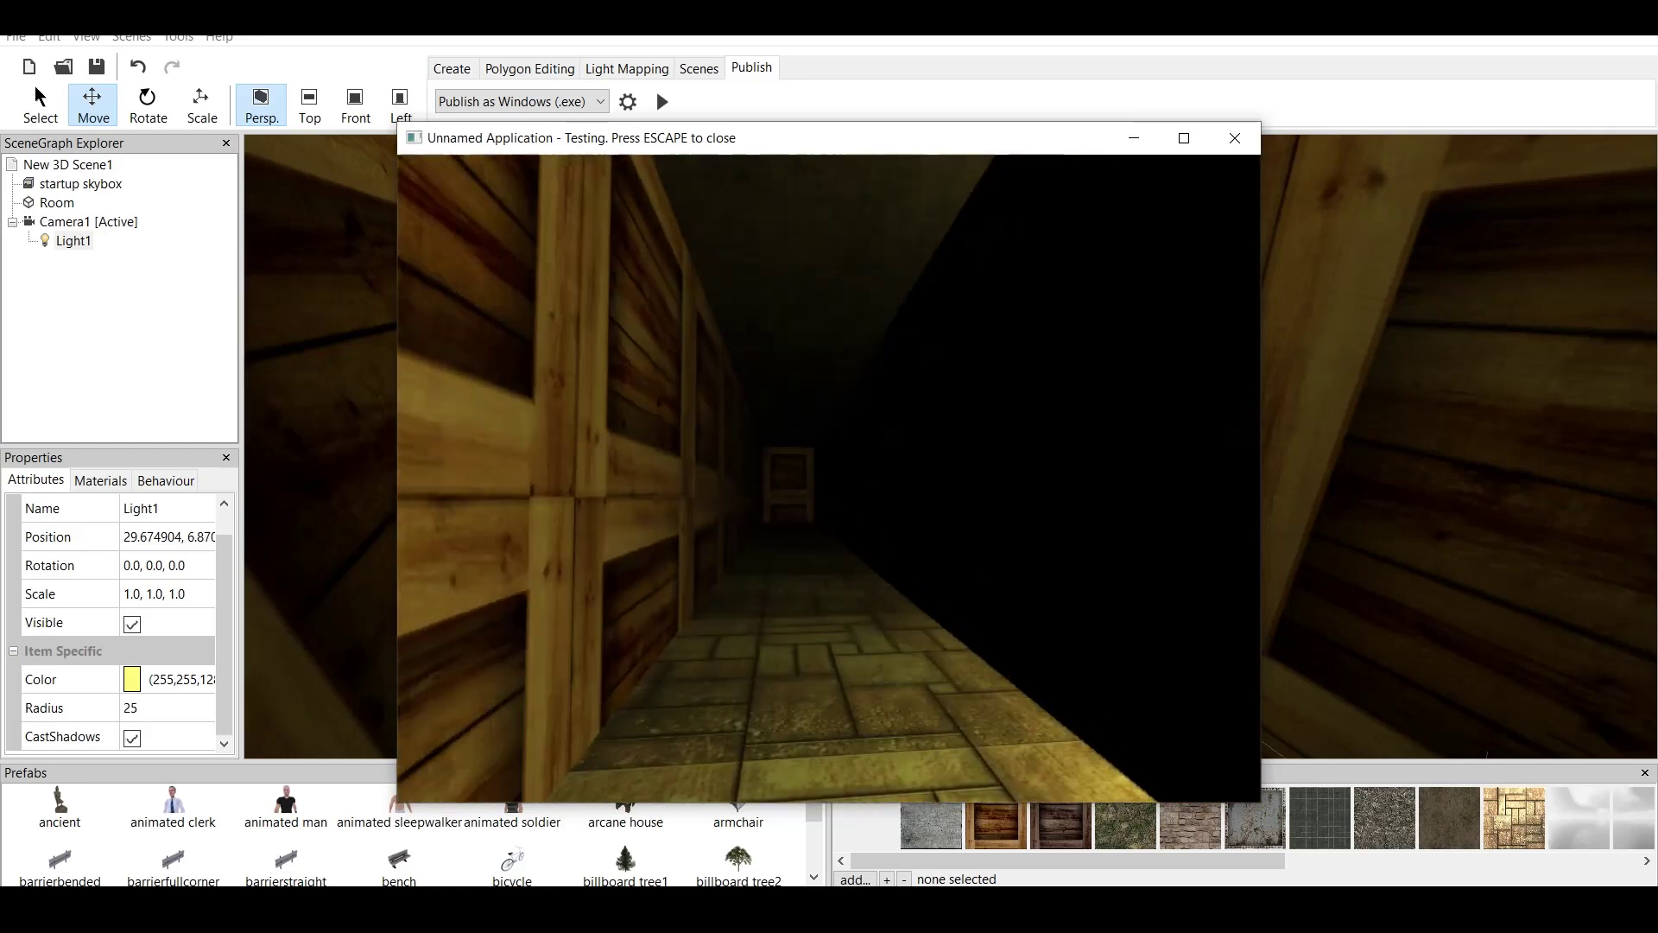
pyautogui.press('Escape')
# - Move the camera's point light a short distance along the blue axis, ahead of the camera
pyautogui.scroll(-3, 950, 446)
pyautogui.scroll(6, 950, 446)
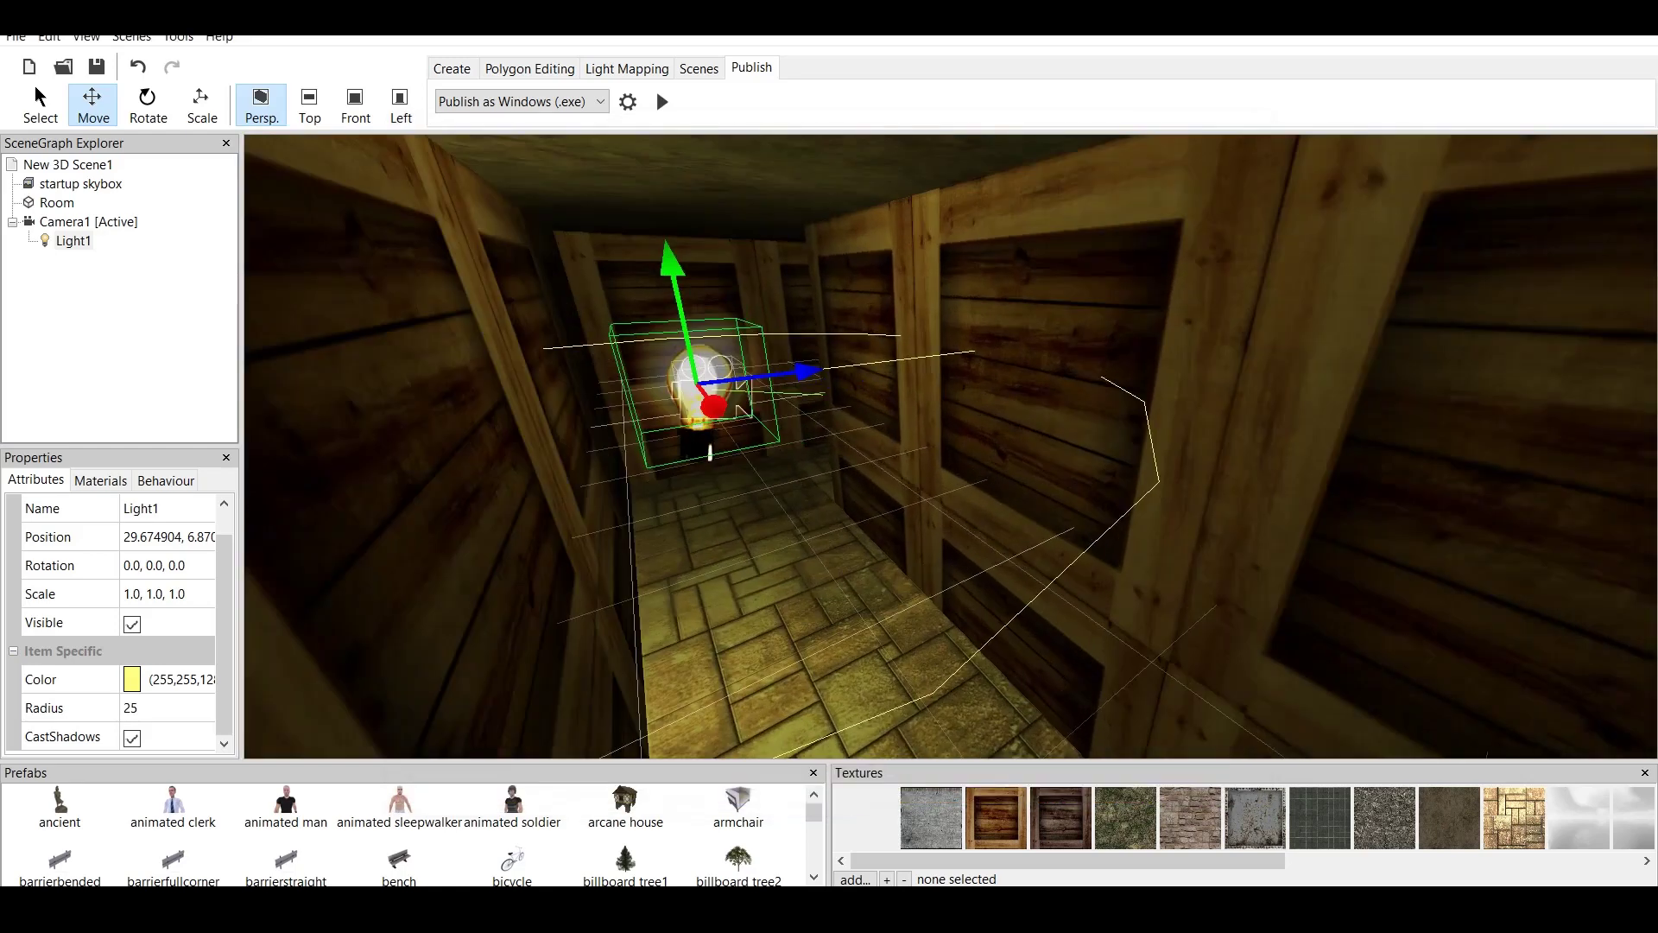
pyautogui.moveTo(801, 371); pyautogui.dragTo(868, 363)
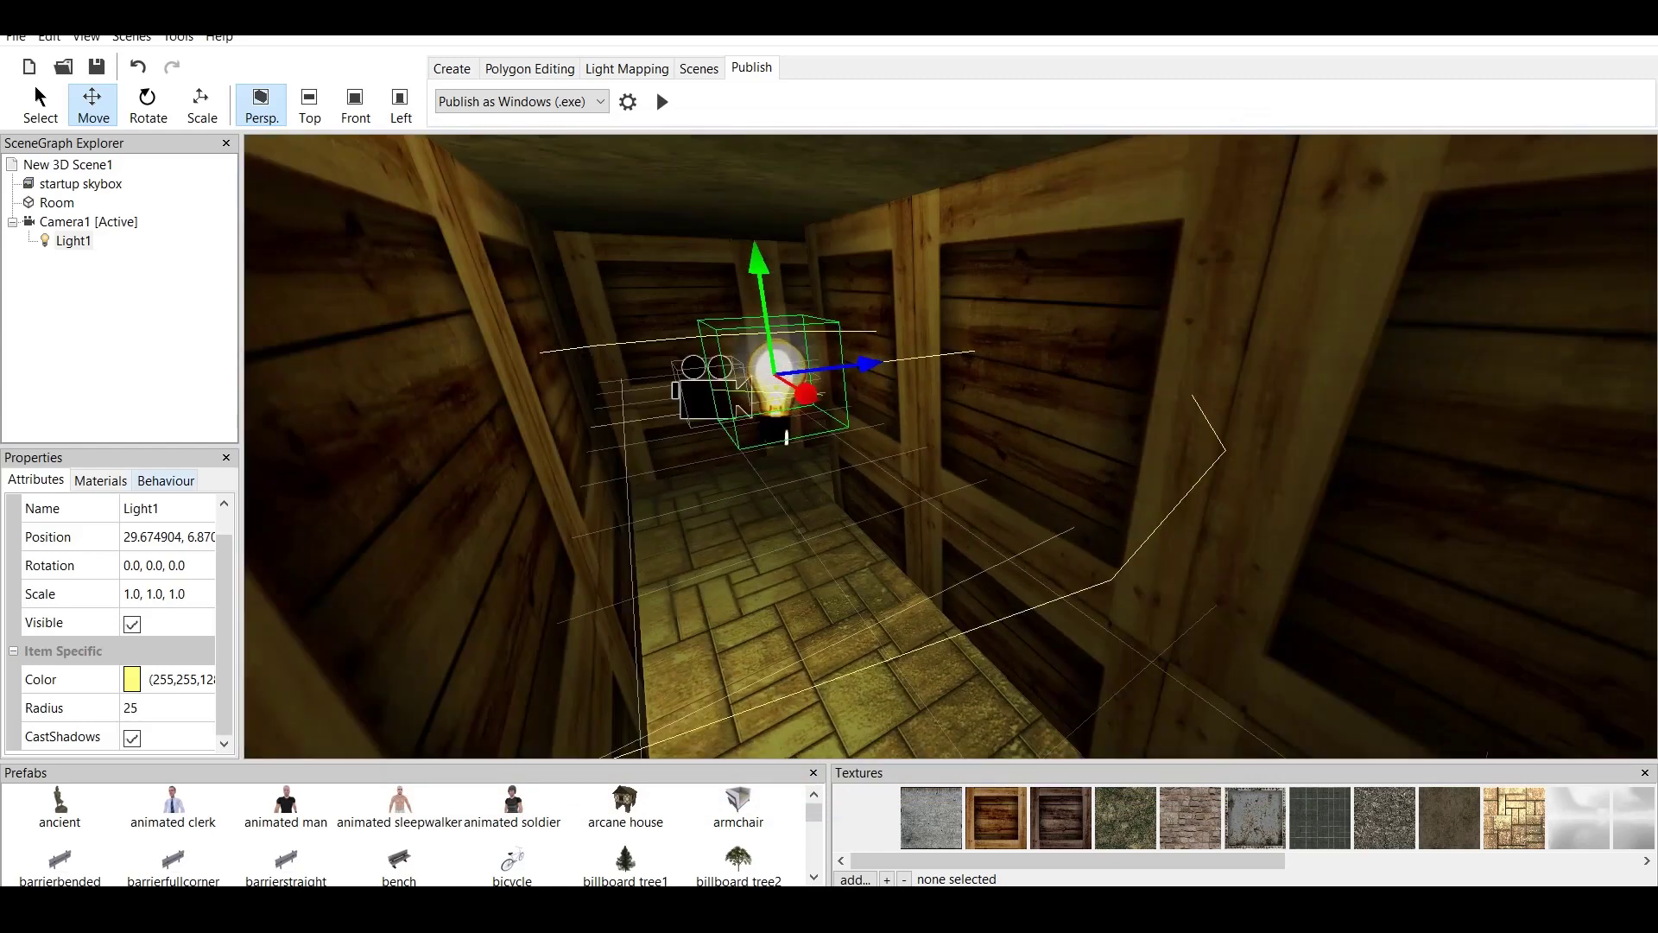
# - Try a Solid fake reflective material on the Room's stone floor with wall_light.jpg as the reflection texture
pyautogui.click(100, 480)
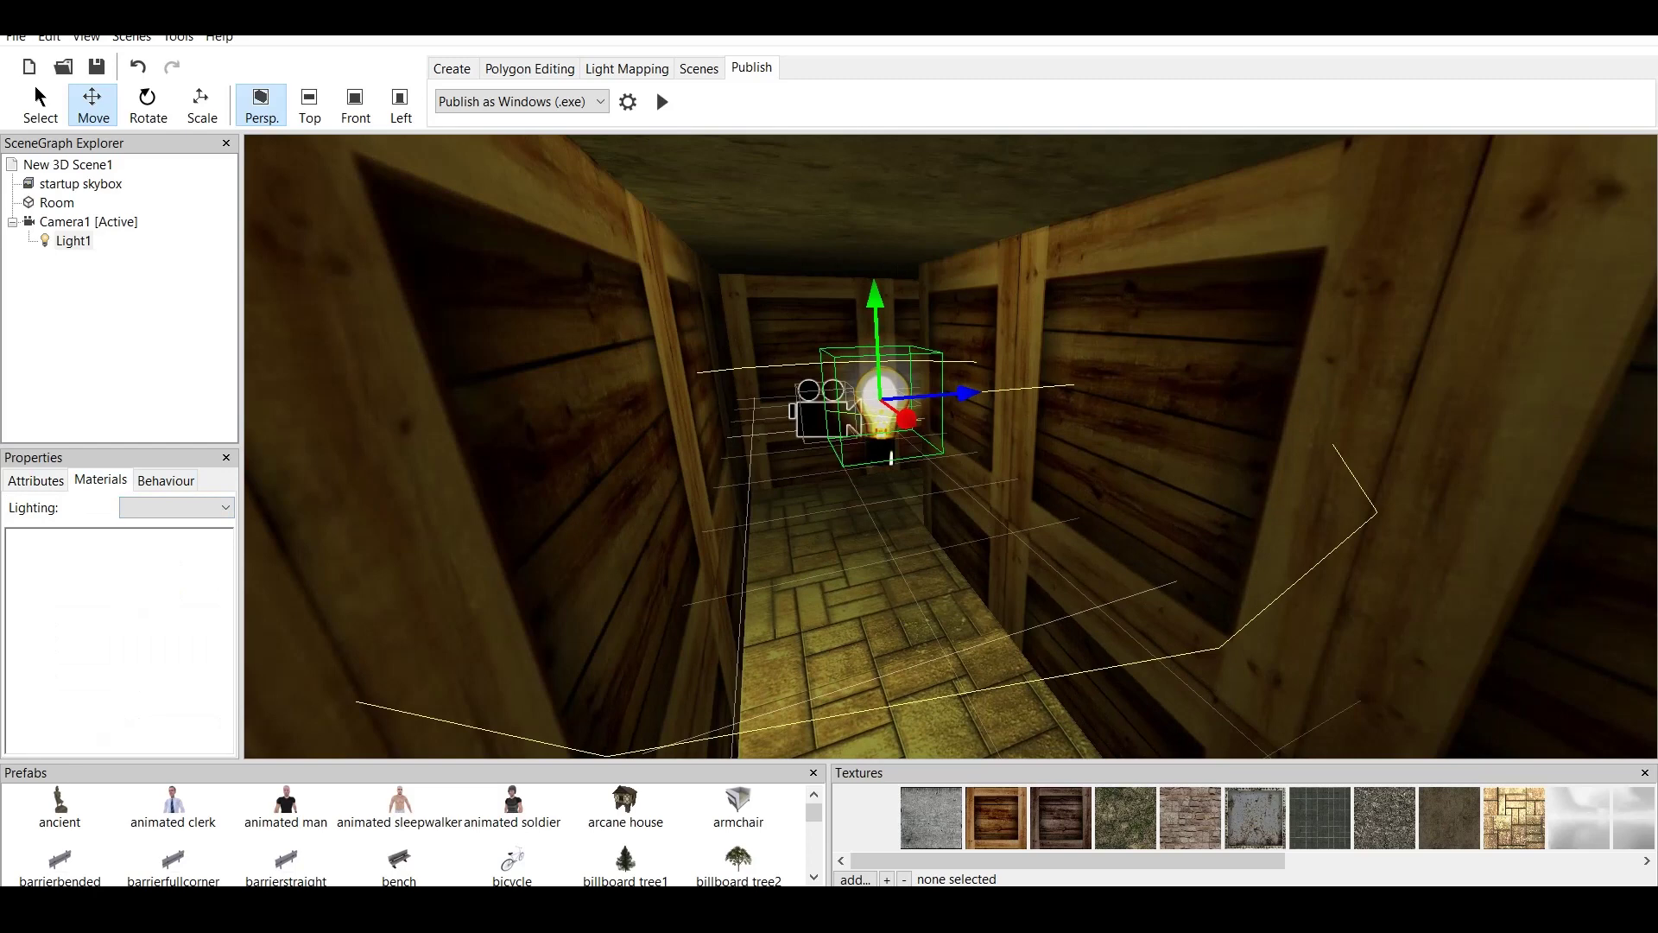
pyautogui.click(56, 202)
pyautogui.scroll(-3, 155, 541)
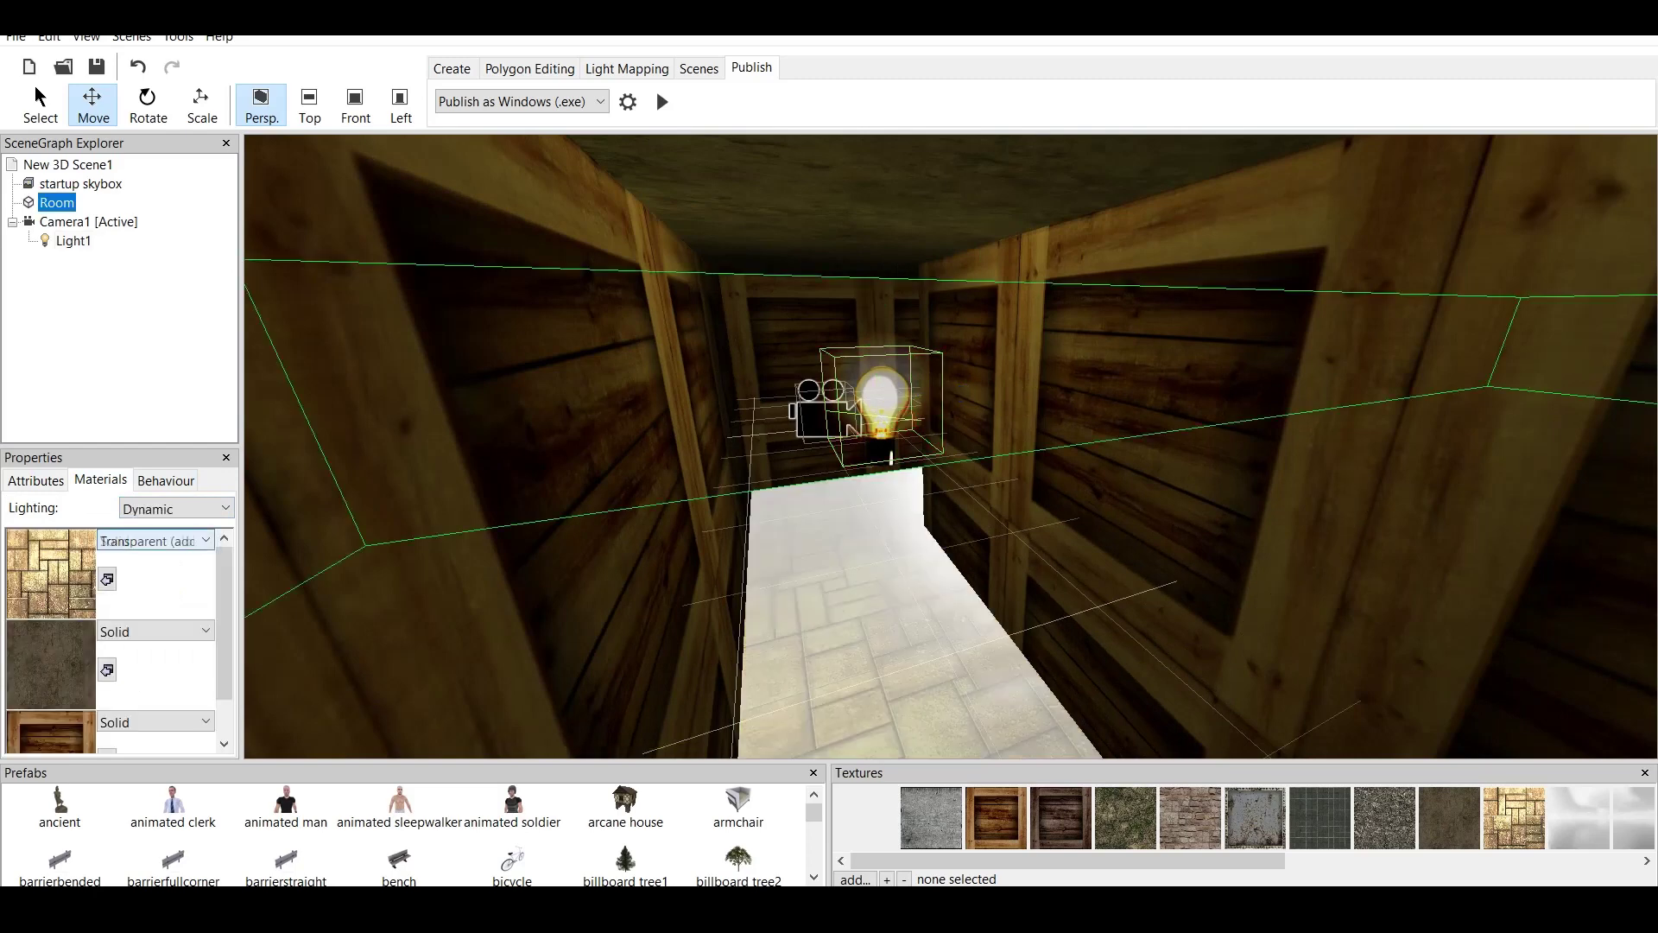
pyautogui.scroll(3, 156, 541)
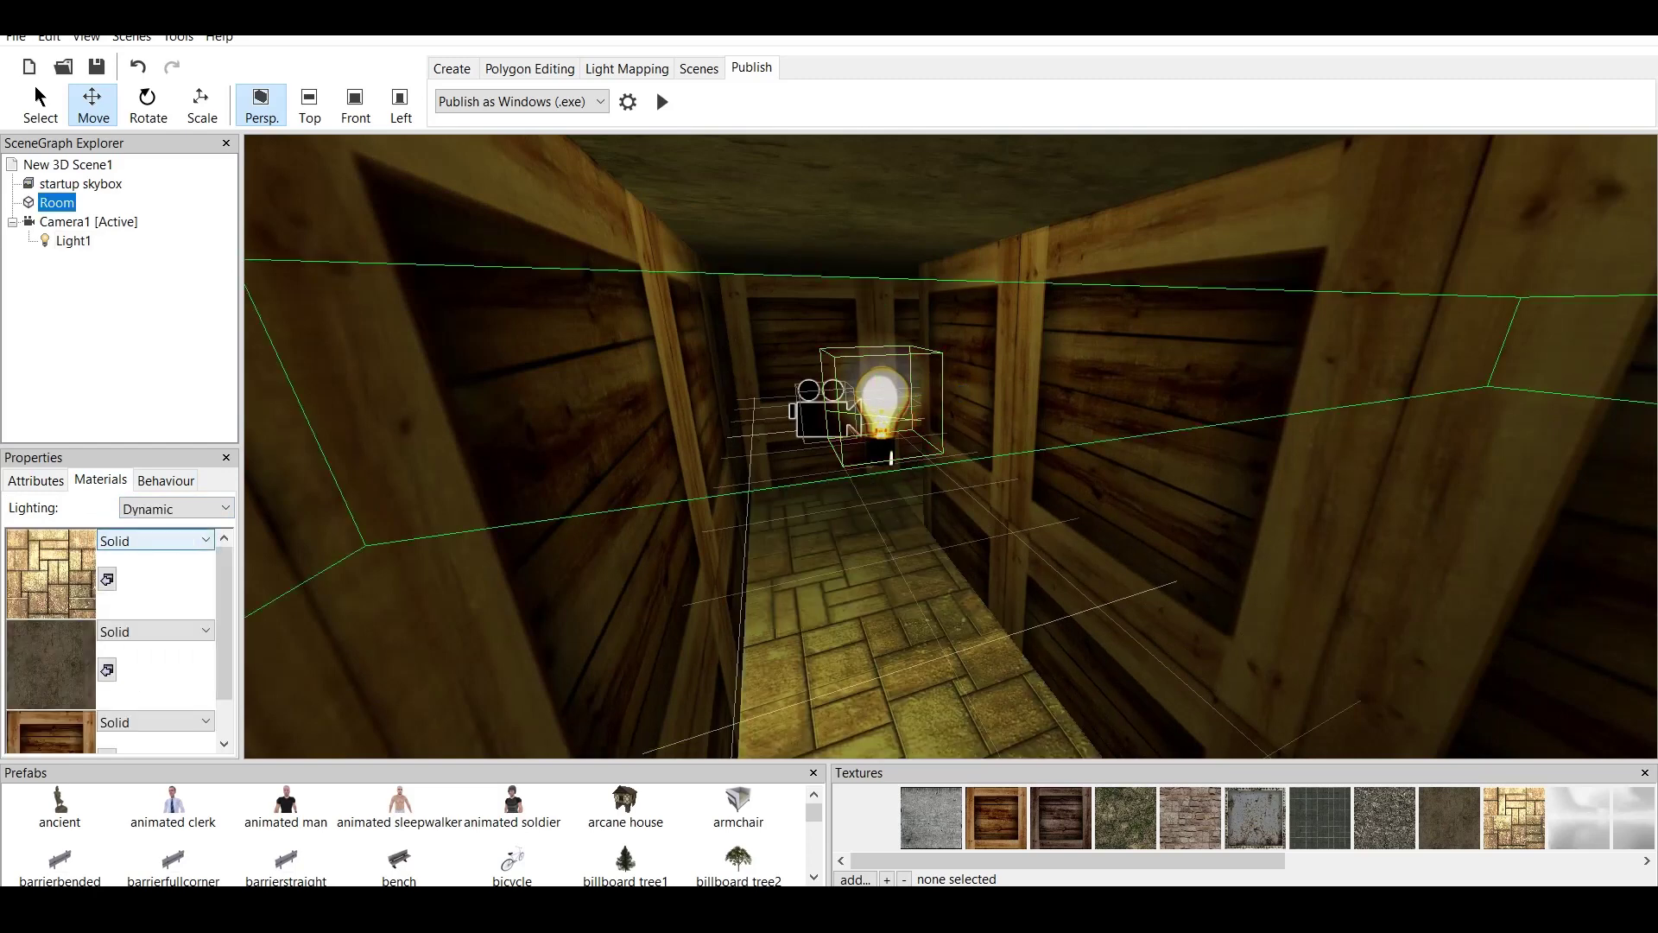
pyautogui.scroll(-1, 155, 539)
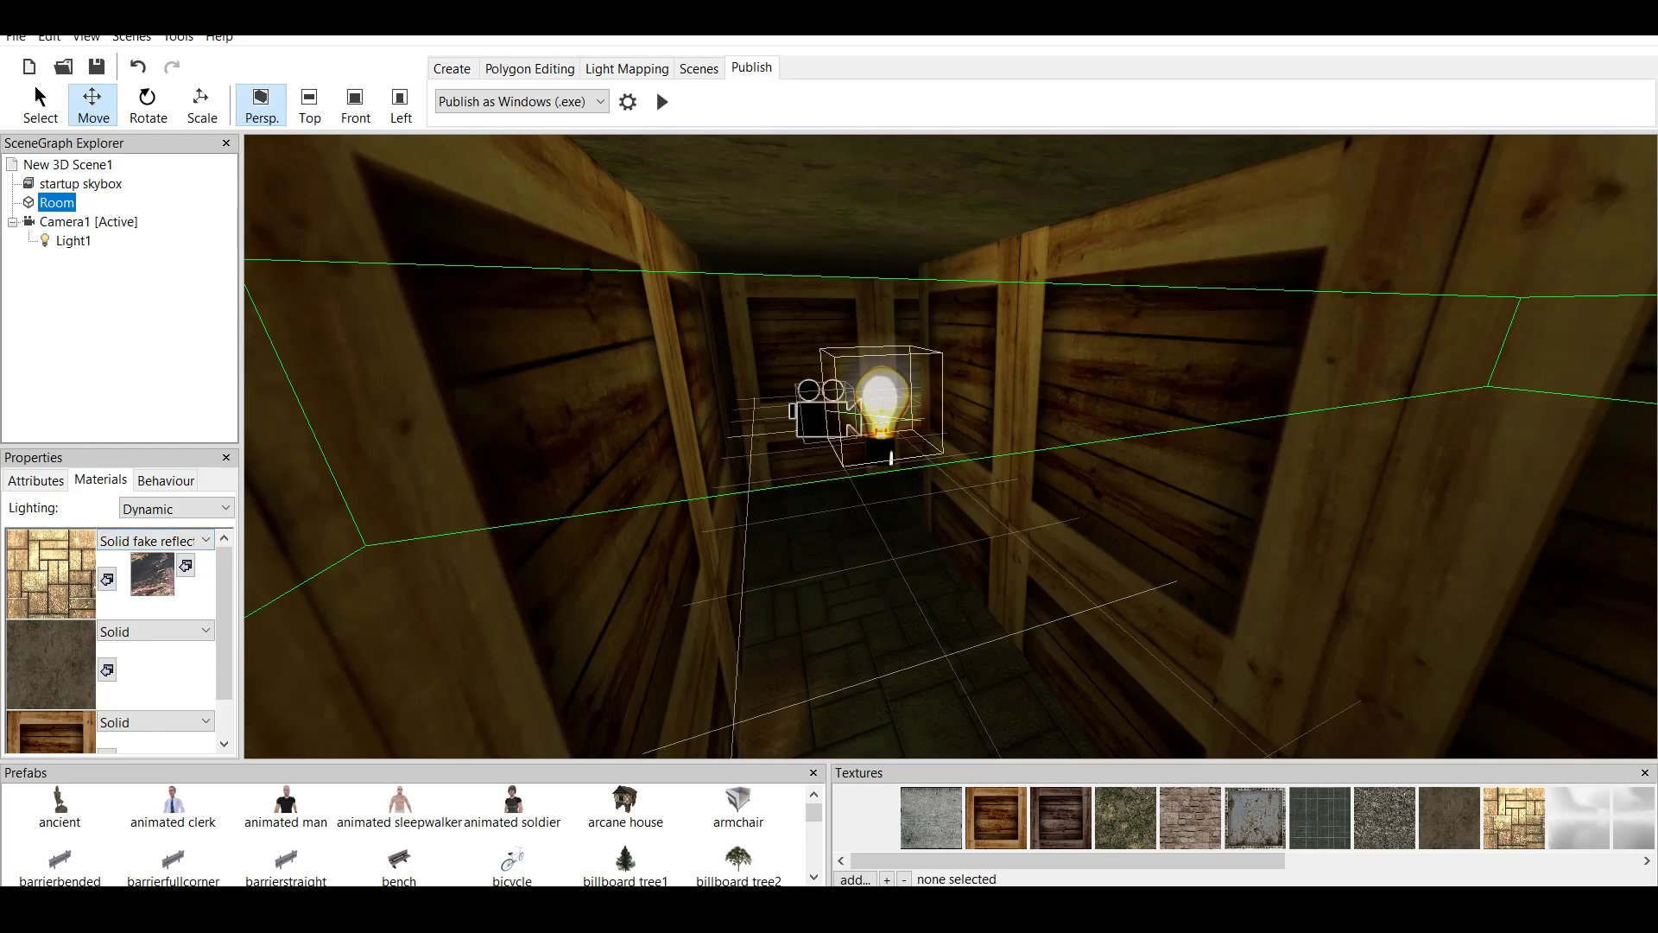
pyautogui.click(1513, 817)
pyautogui.click(186, 566)
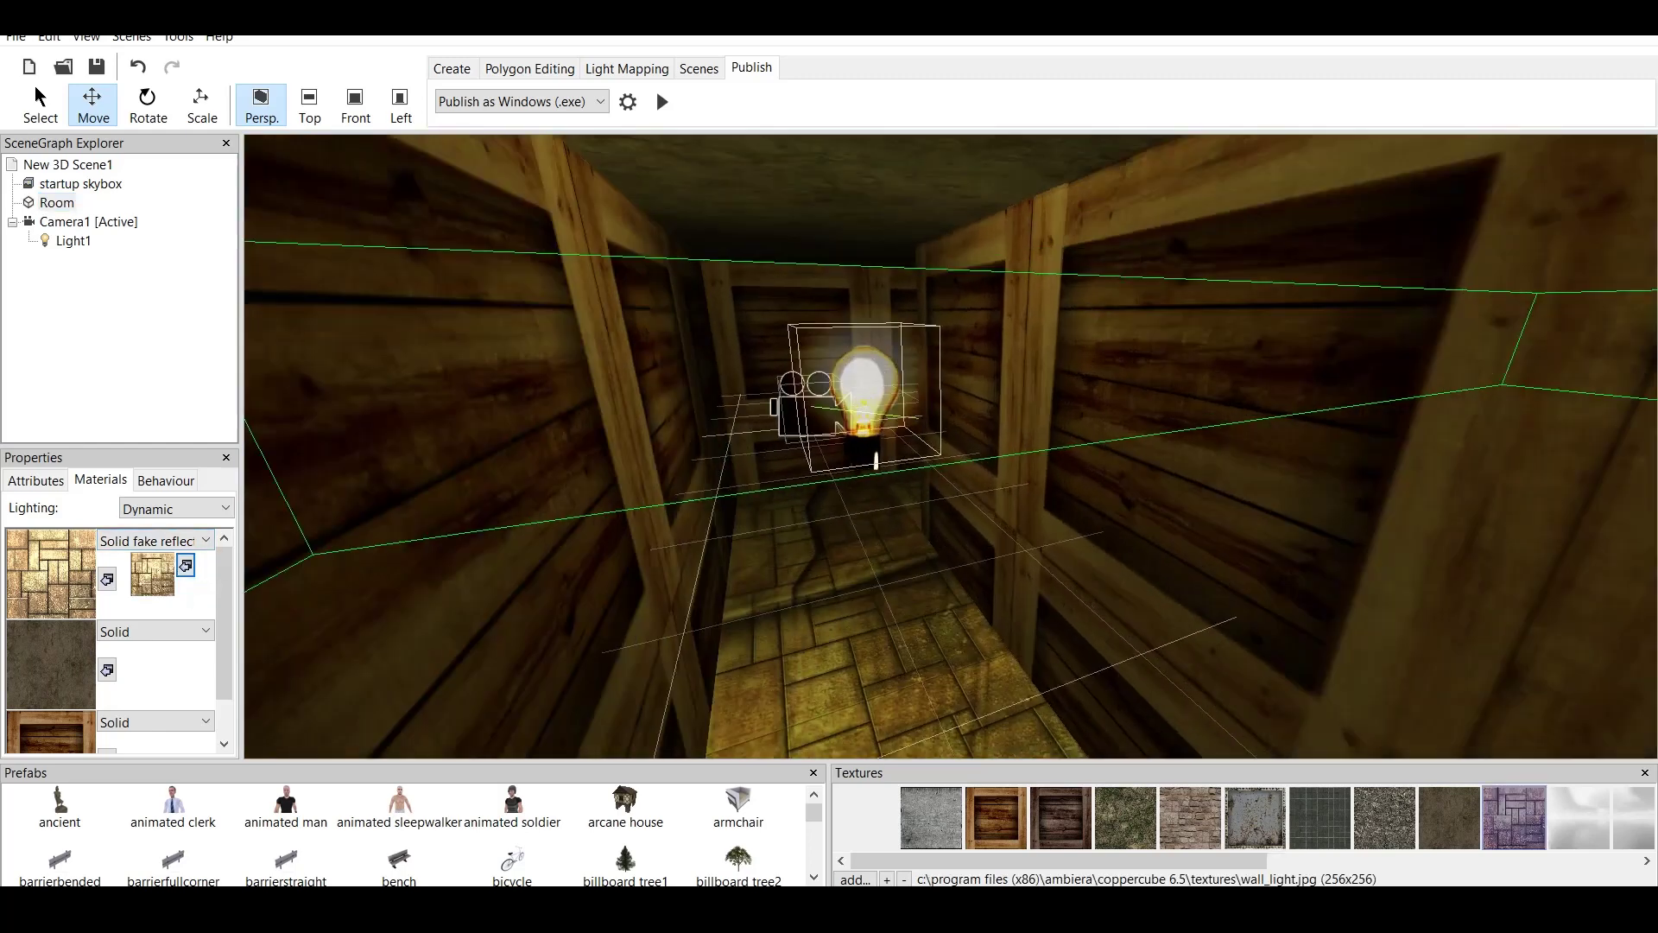
# - Test the scene again, walk across the reflective stone floor, and close the test
pyautogui.click(662, 102)
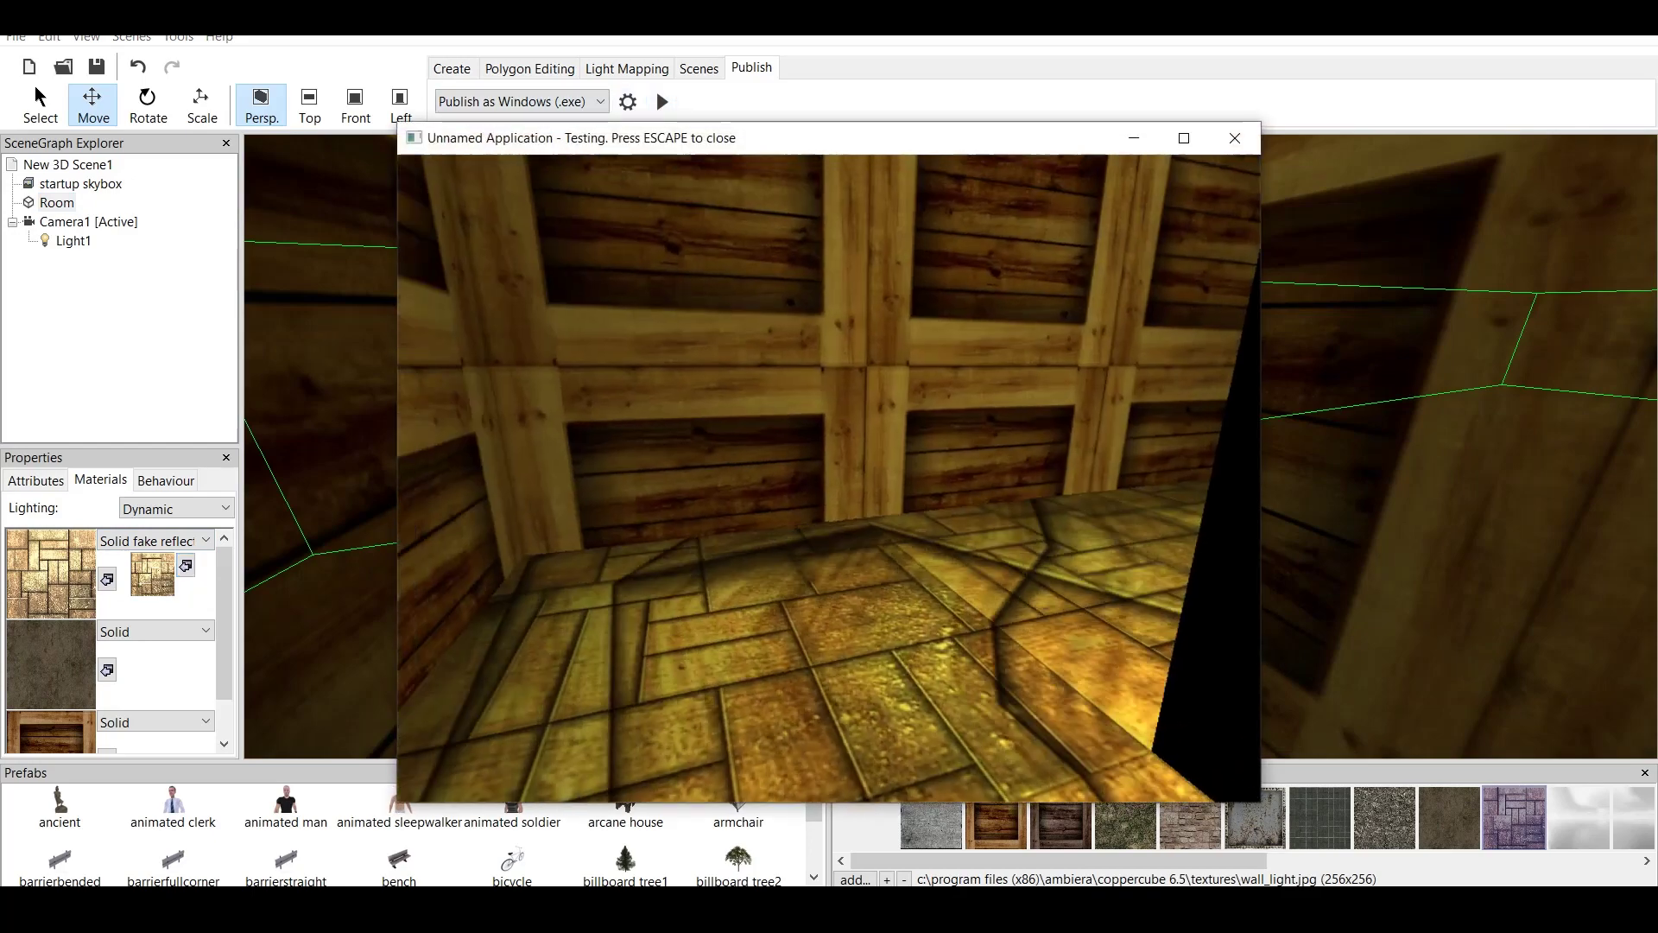
pyautogui.press('w')
pyautogui.press('w')
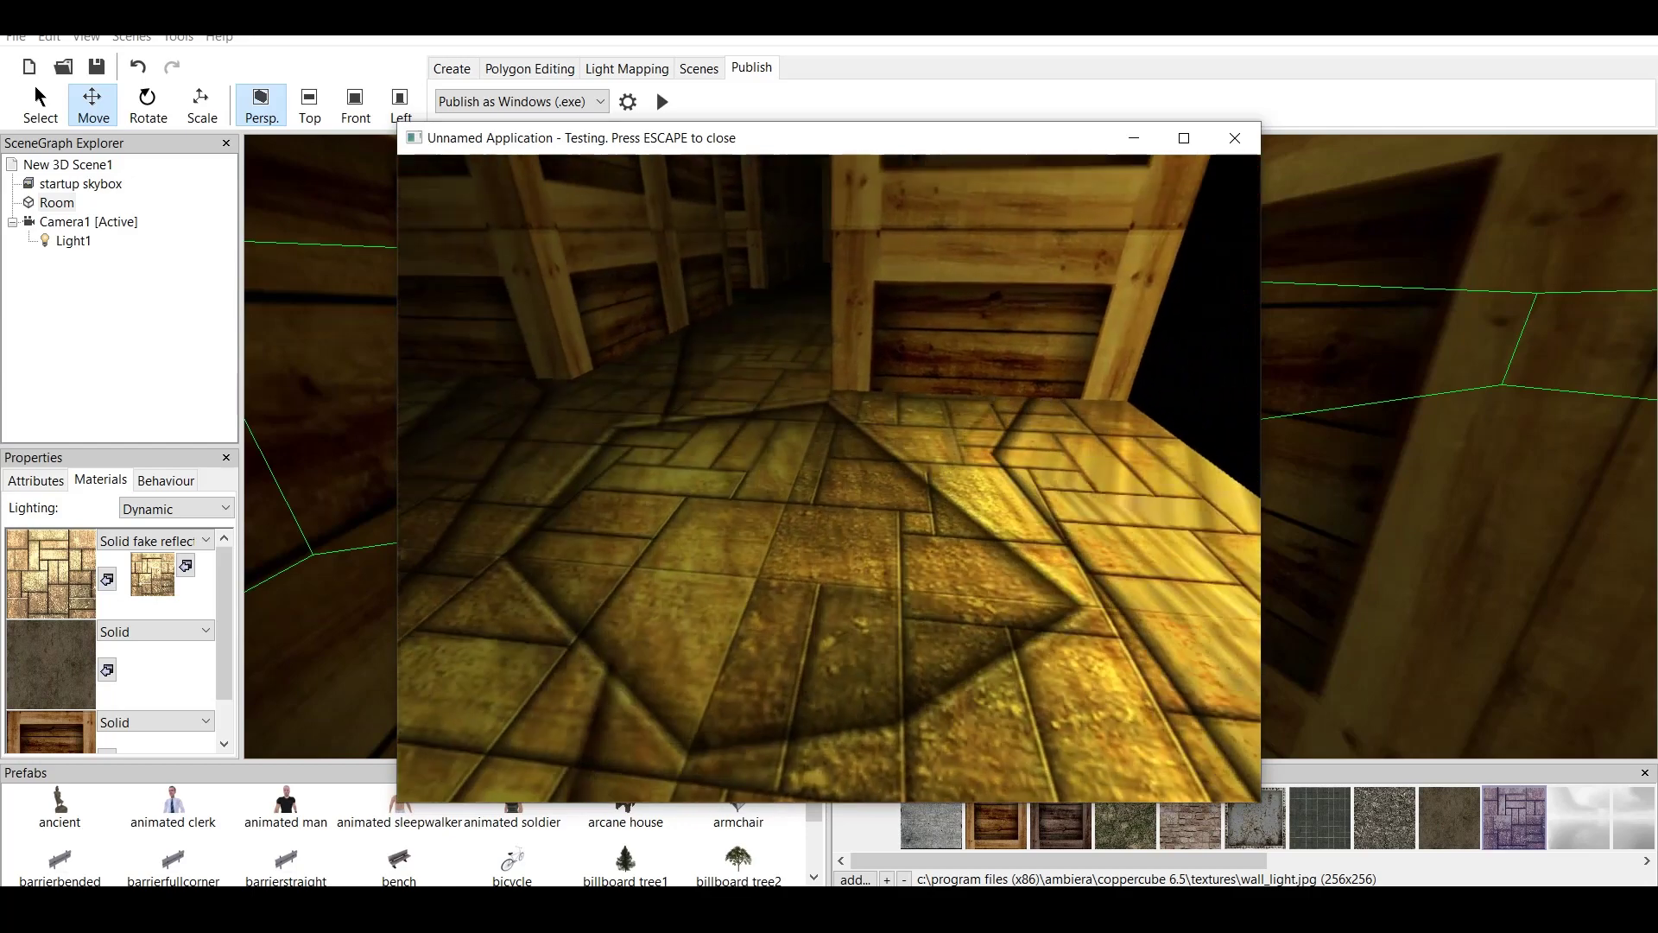
pyautogui.press('w')
pyautogui.press('Up')
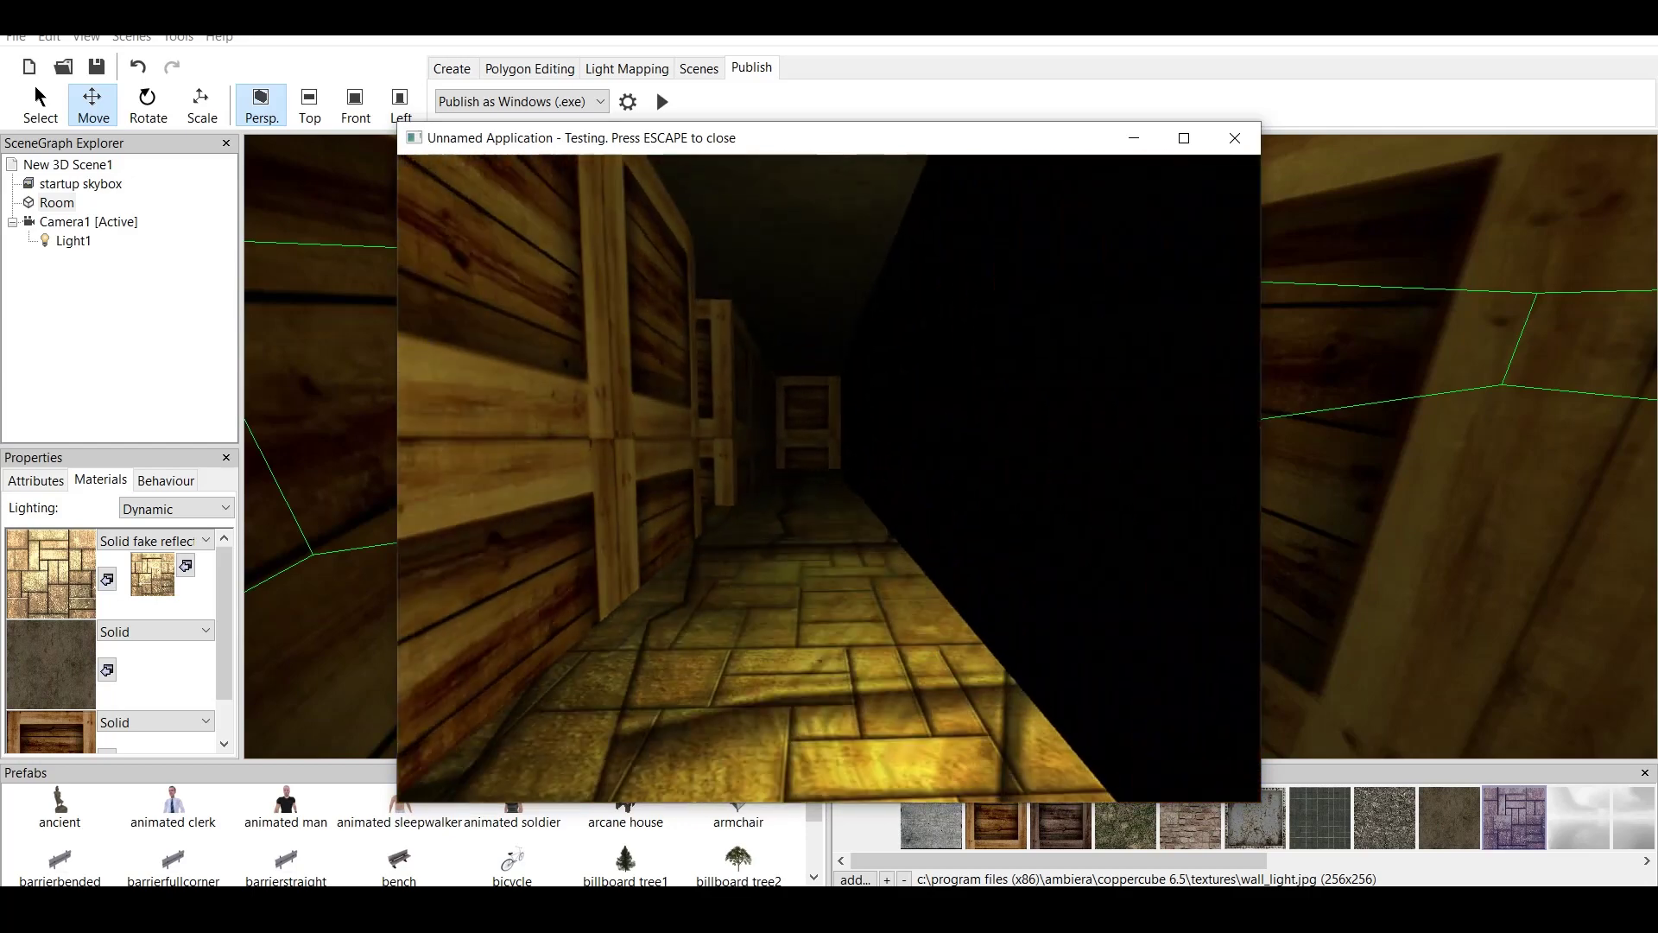
pyautogui.press('Escape')
# - Try wall_concrete_dark.jpg as the reflection texture of the Room's stone floor material
pyautogui.scroll(-3, 950, 445)
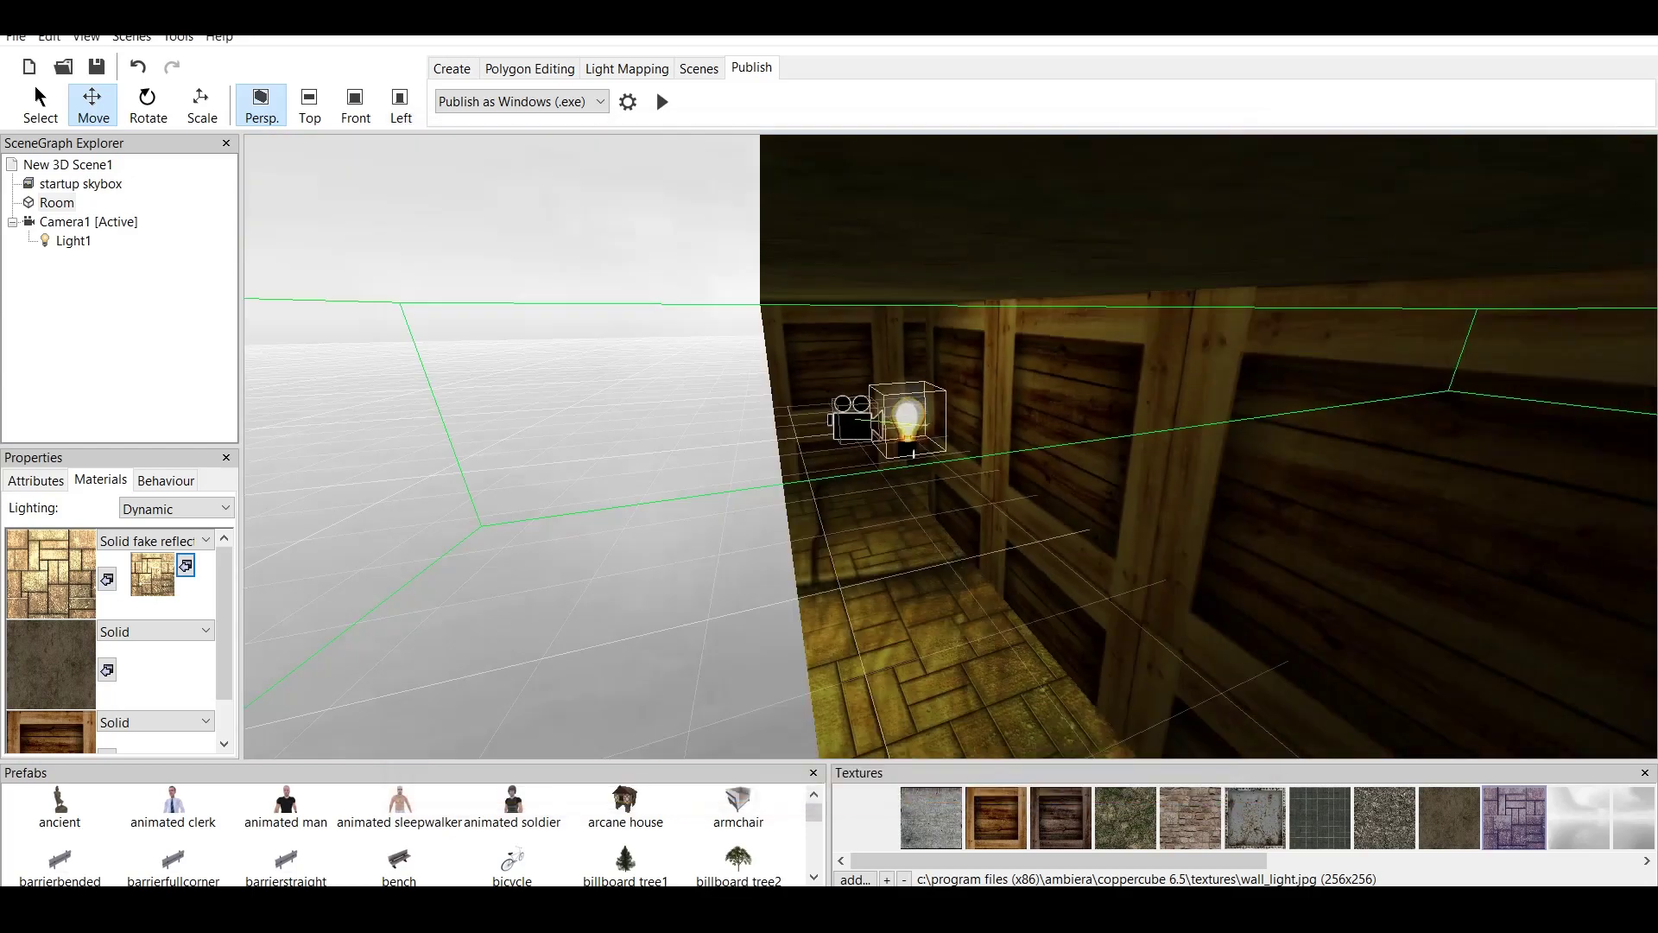
pyautogui.moveTo(908, 419); pyautogui.dragTo(790, 296, button='middle')
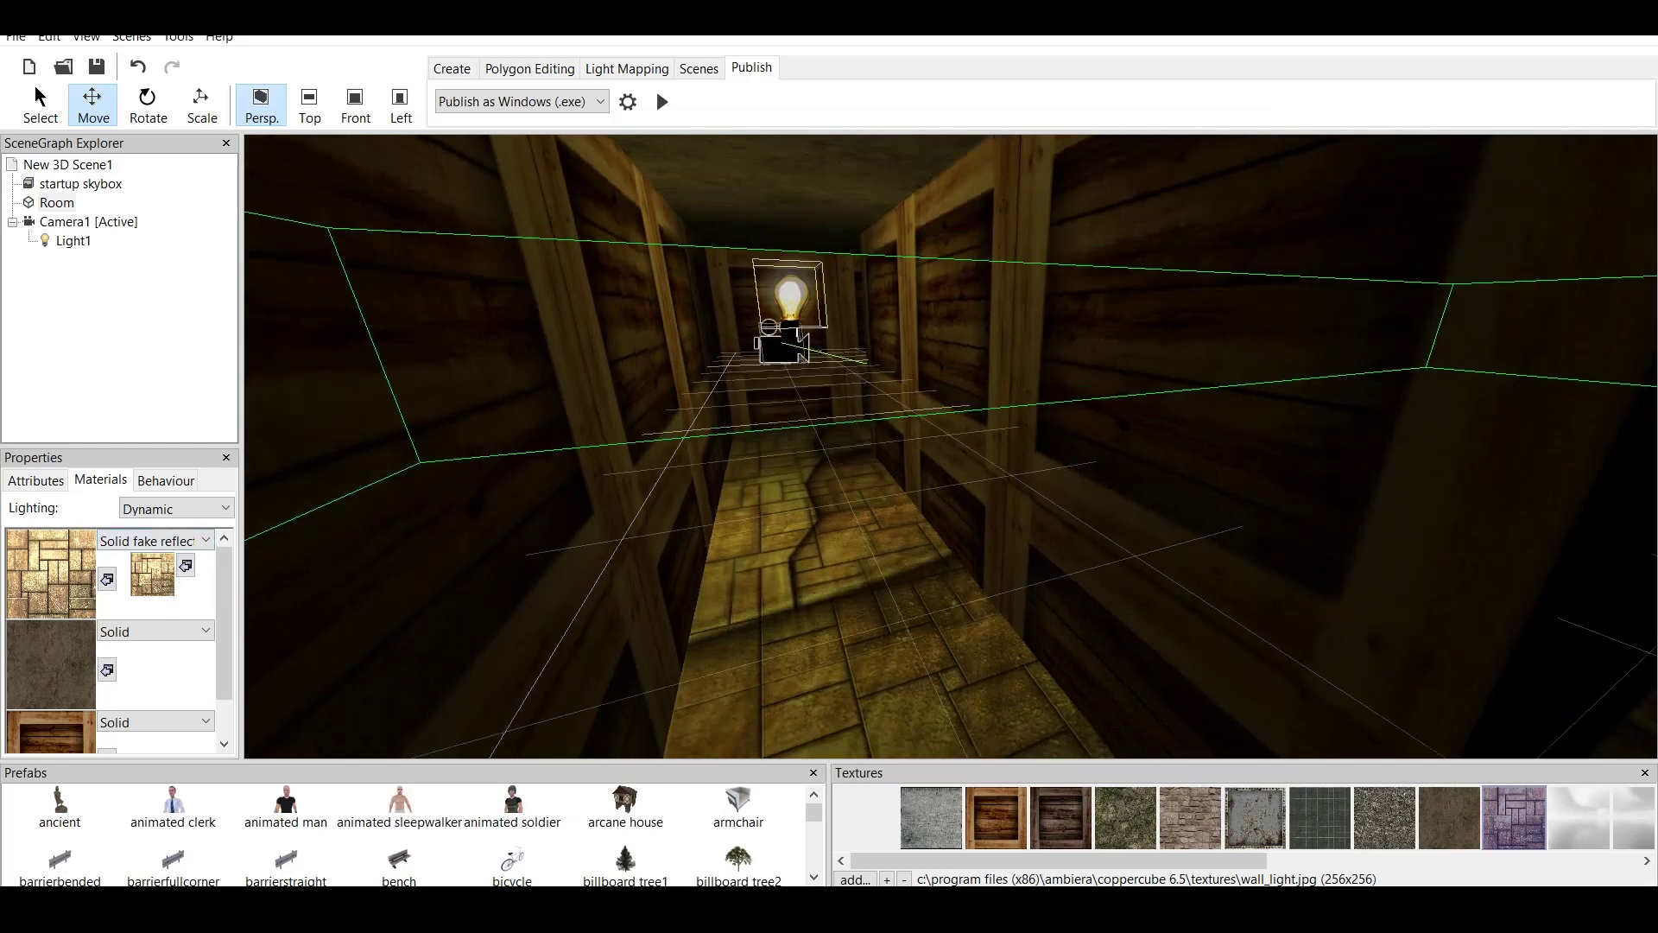
pyautogui.click(1449, 817)
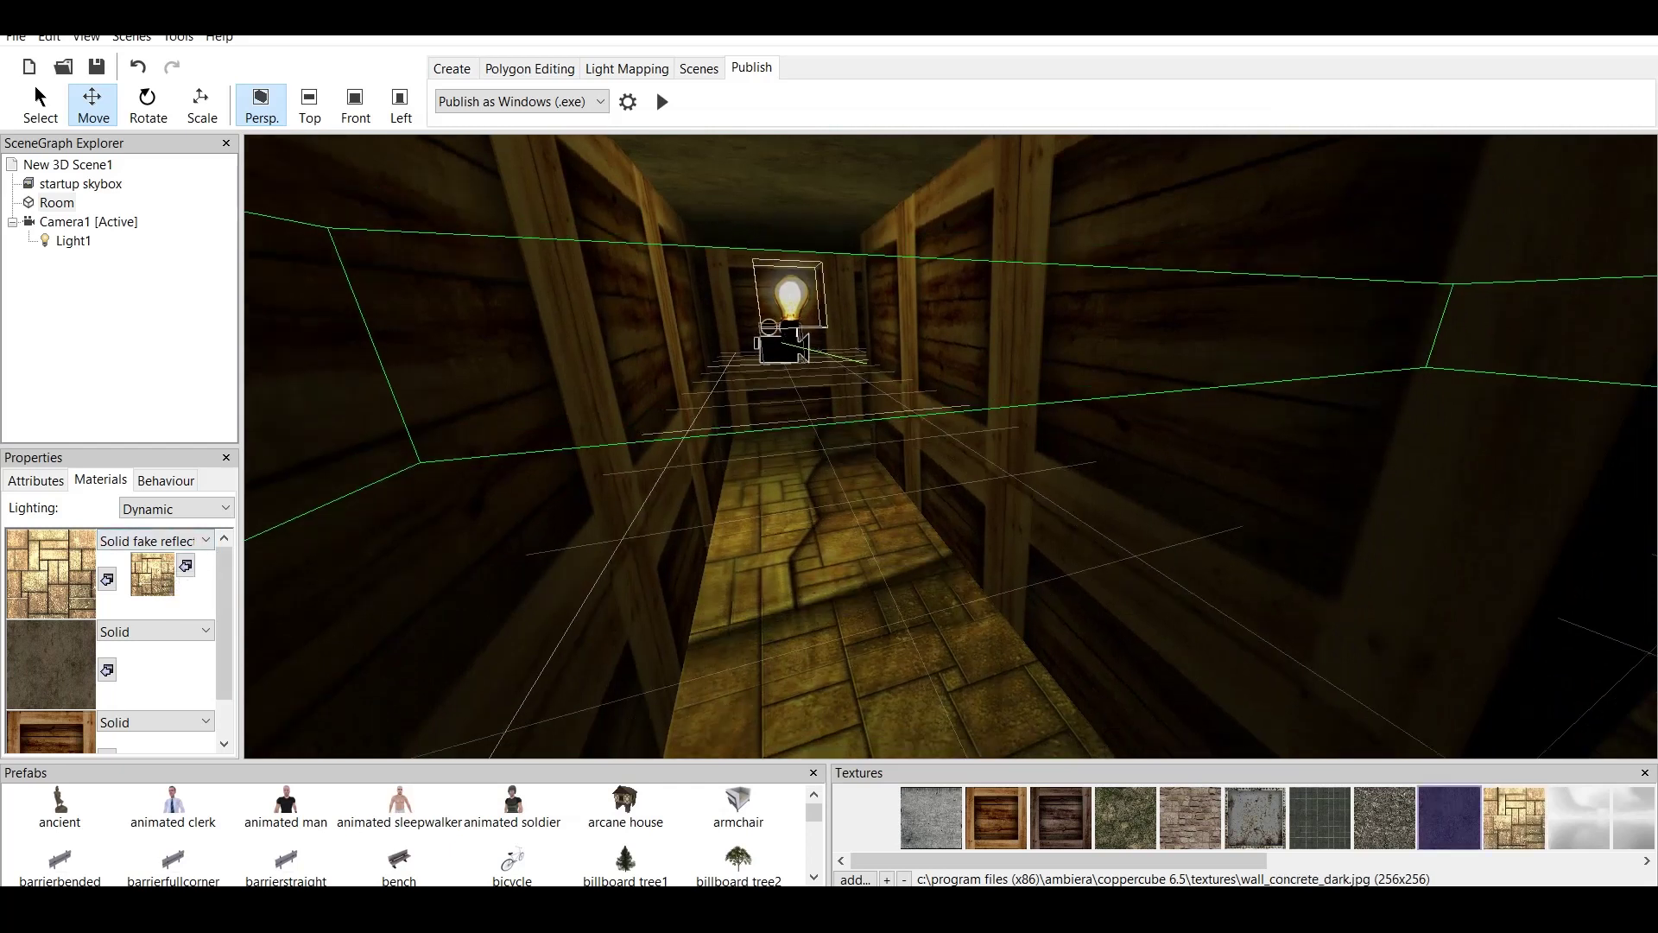
pyautogui.click(185, 566)
pyautogui.scroll(-2, 950, 446)
pyautogui.scroll(5, 950, 446)
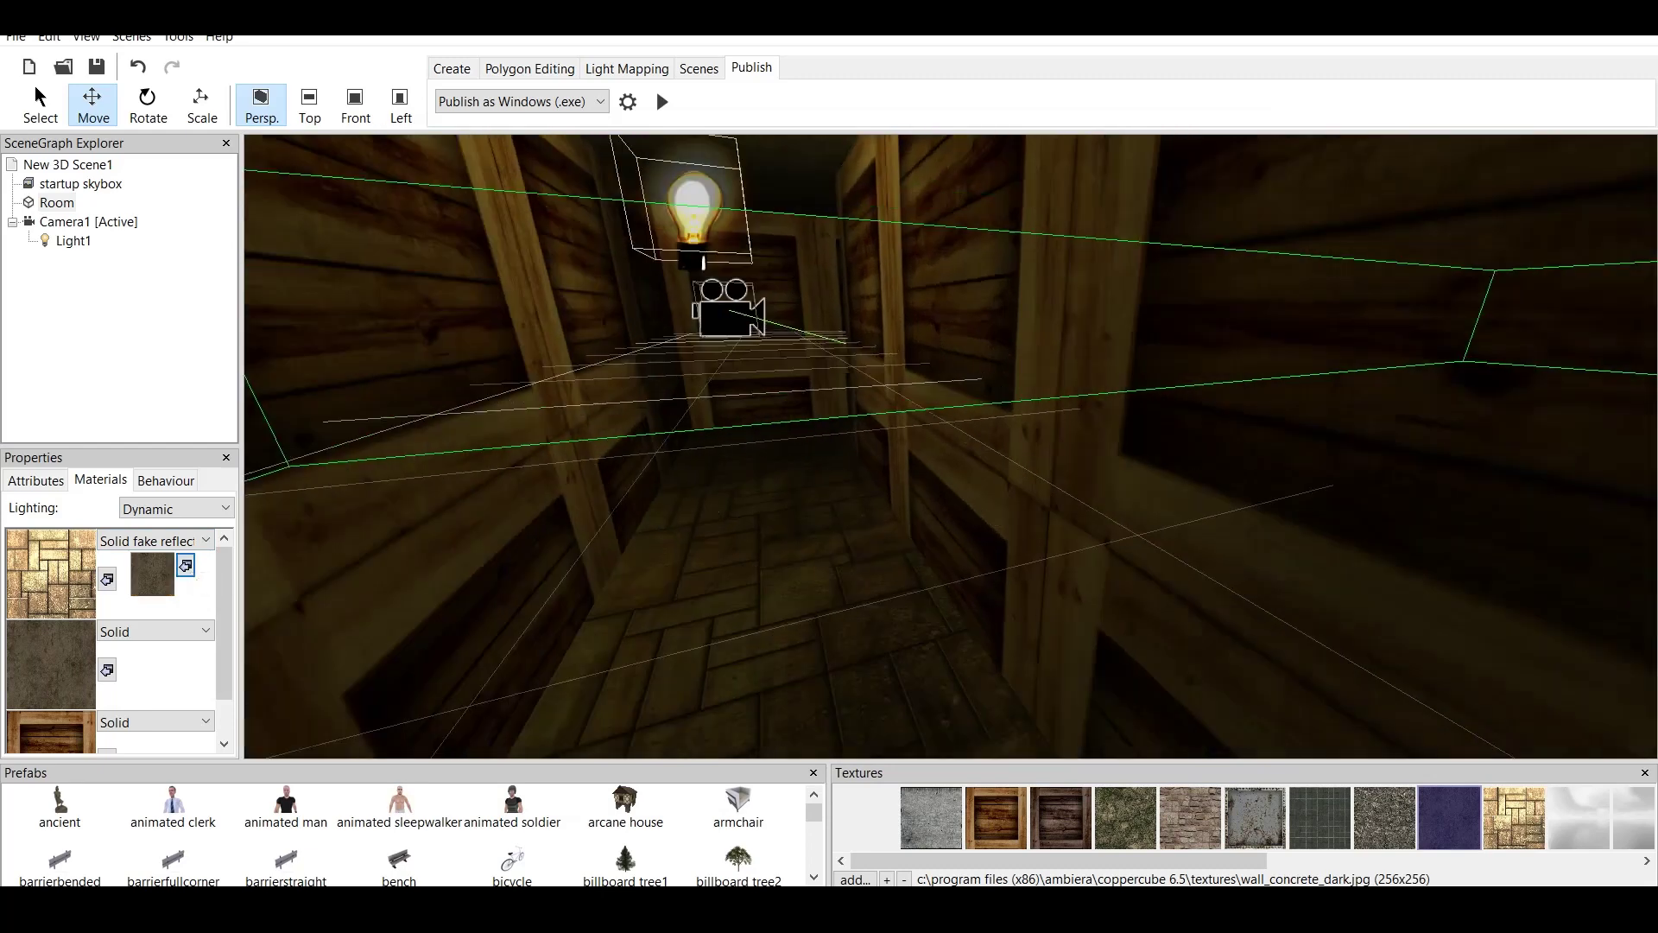
# - Test walking through the corridor with the dark concrete floor reflection, and close the test
pyautogui.click(658, 97)
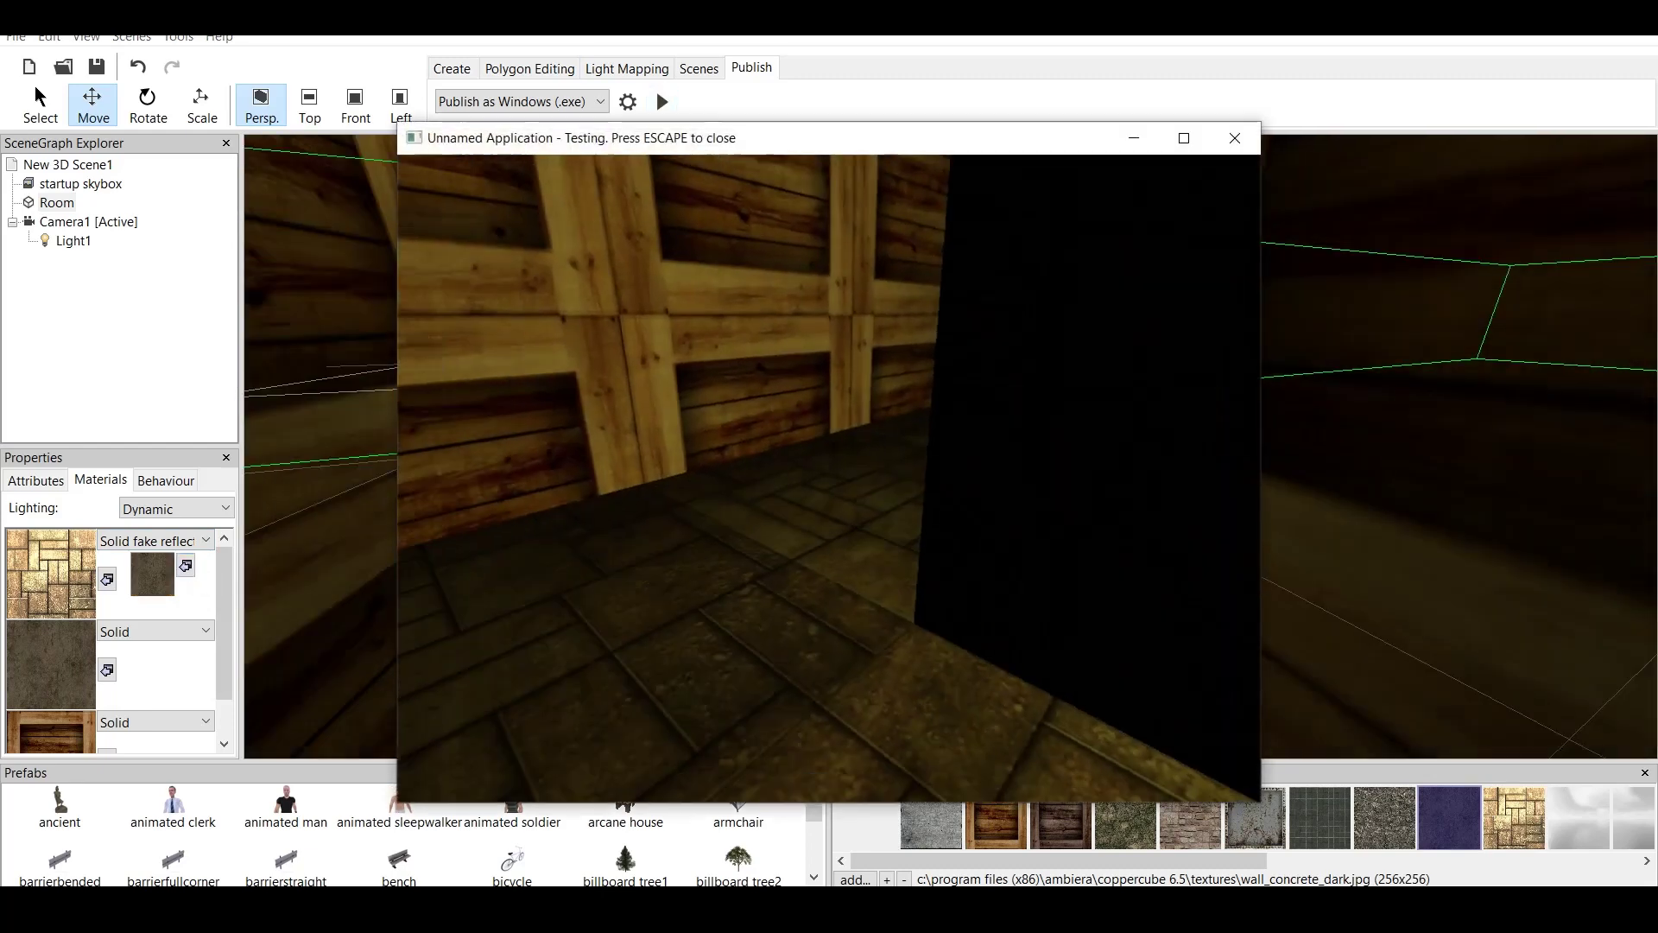
pyautogui.press('w')
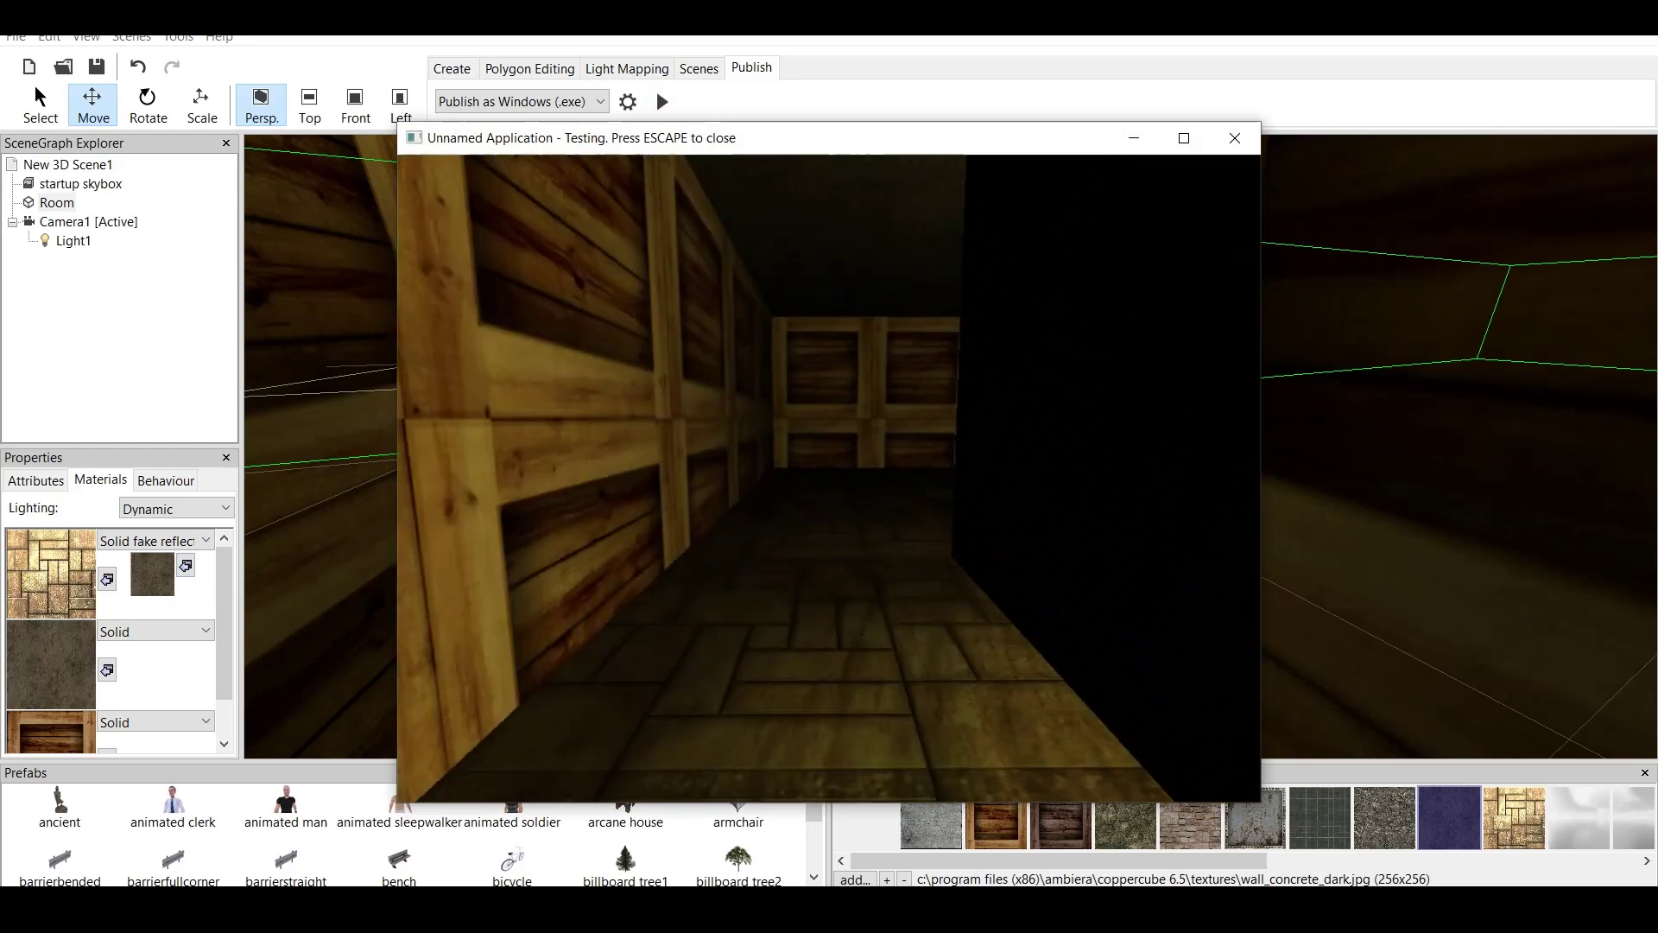
pyautogui.press('Up')
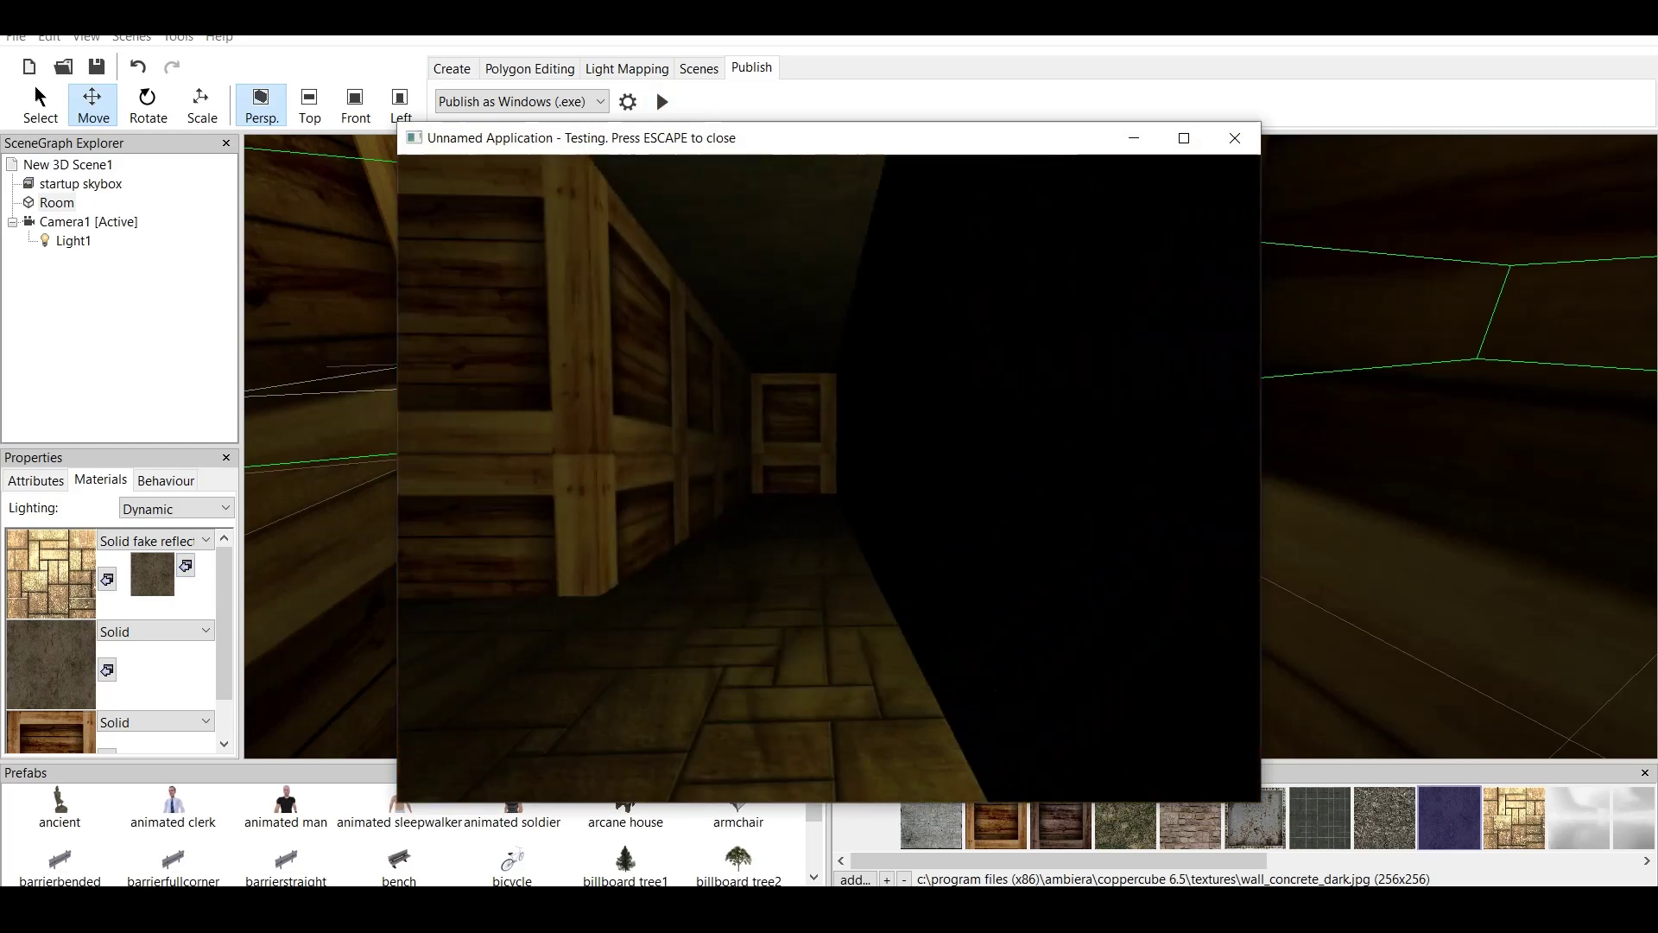
pyautogui.press('Escape')
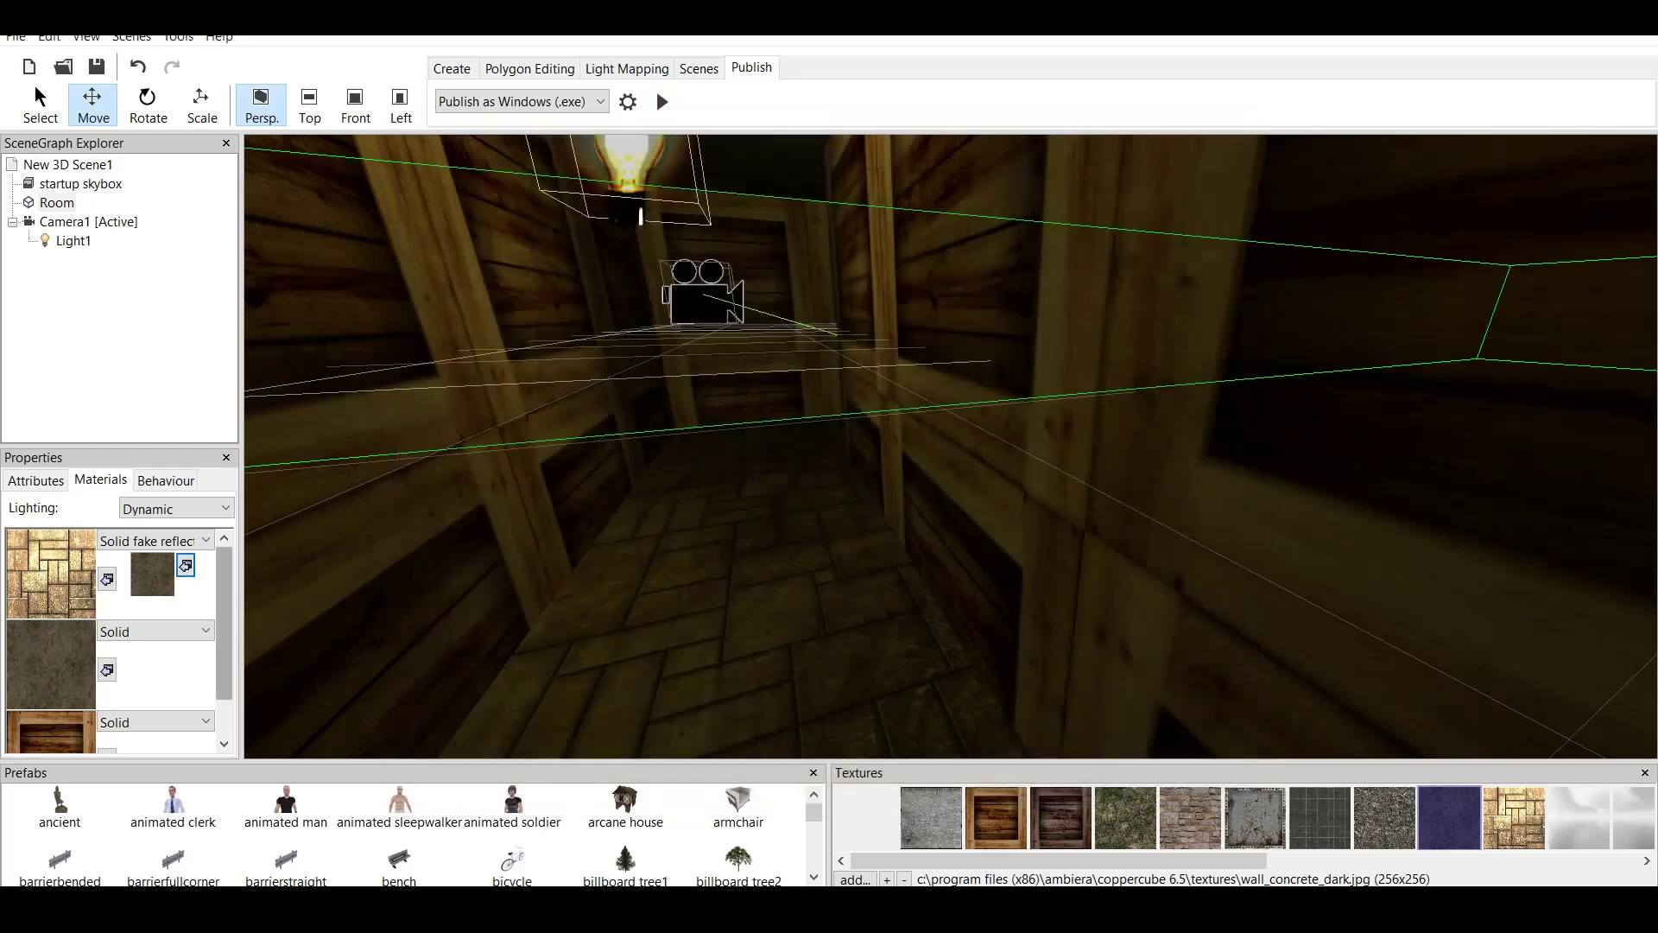
# - Try a Solid fake reflective material on the Room's crate walls with crate_wood.jpg as the reflection texture
pyautogui.moveTo(223, 622); pyautogui.dragTo(224, 658)
pyautogui.click(156, 670)
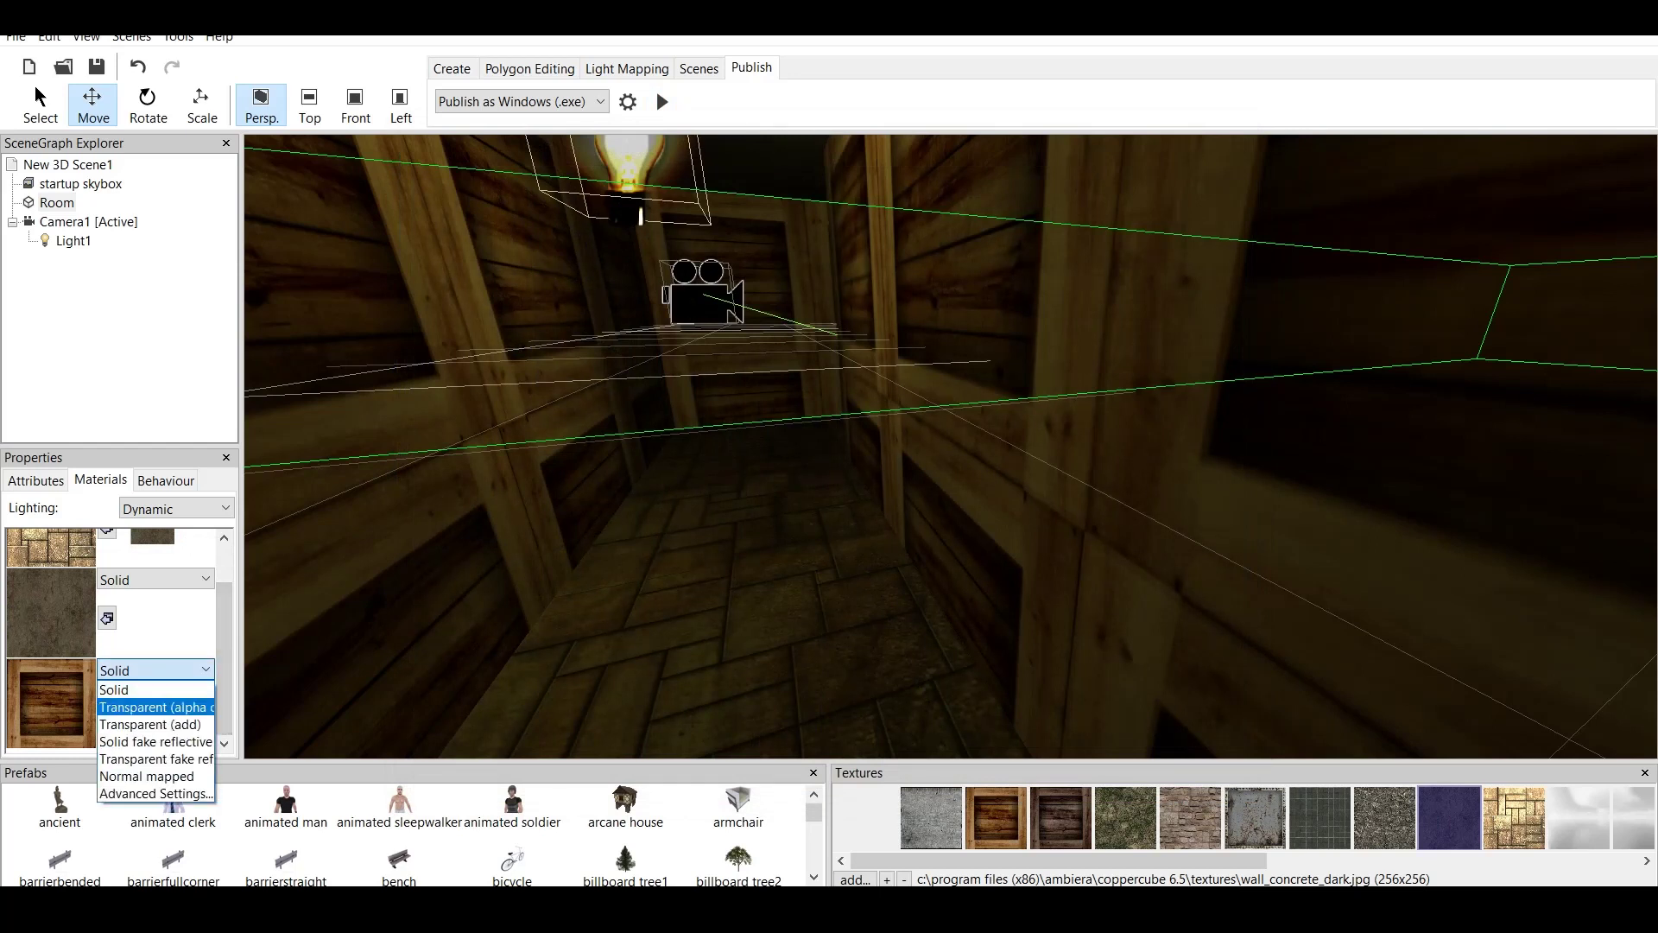
pyautogui.click(155, 741)
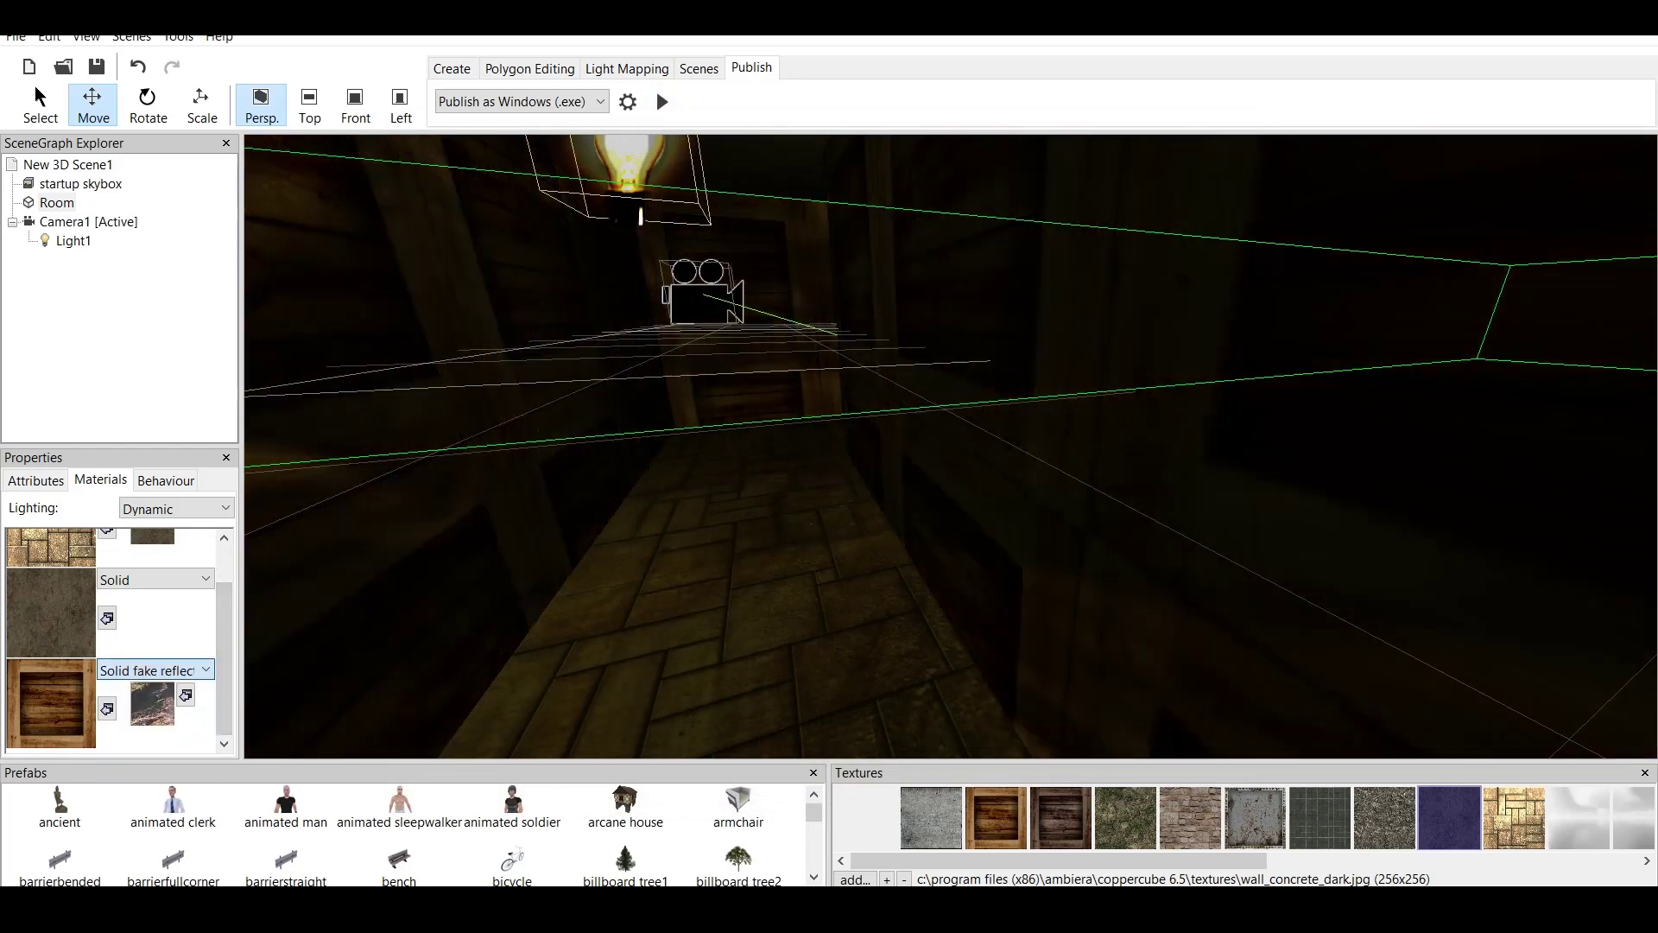
pyautogui.click(995, 817)
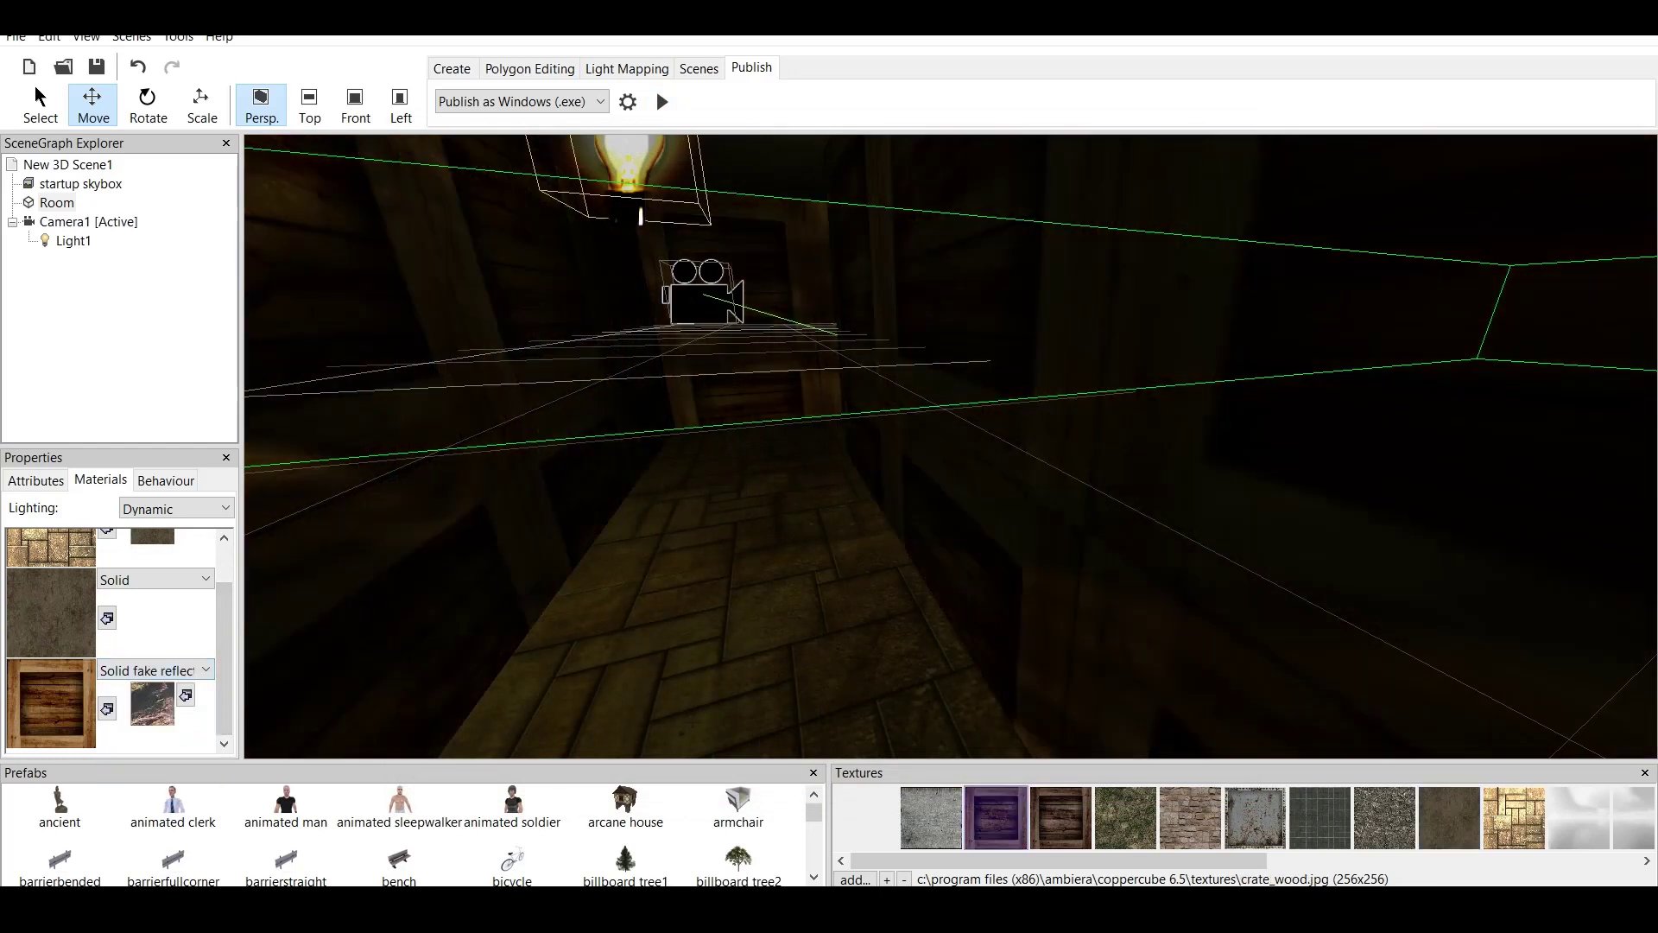
pyautogui.click(185, 694)
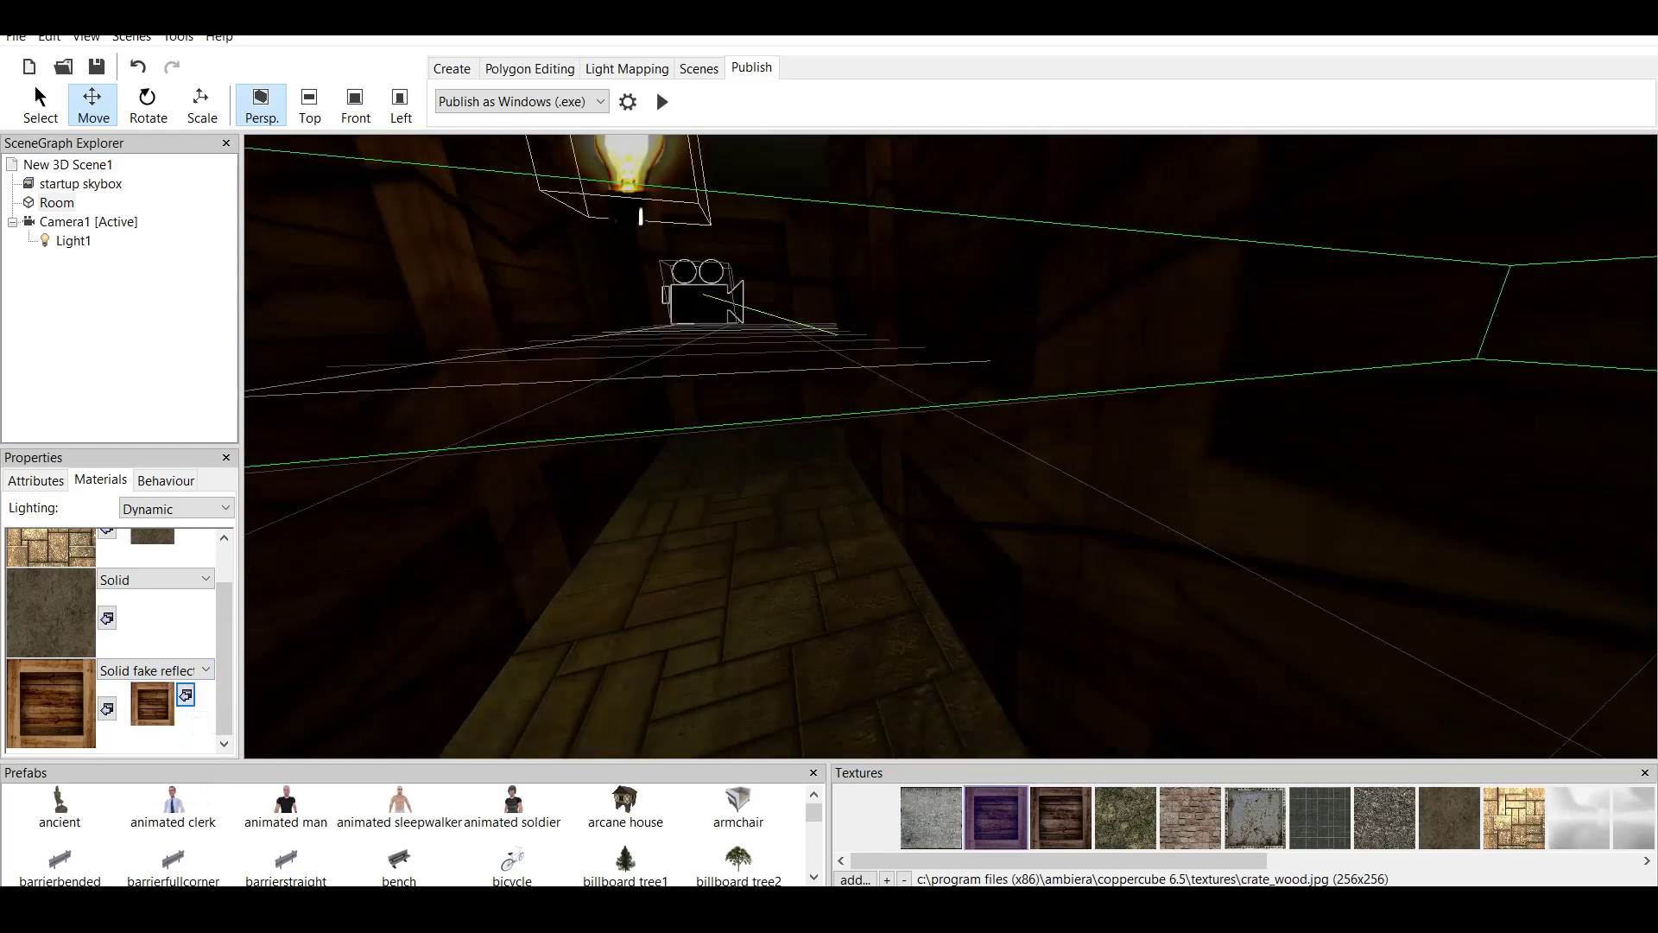
# - Test walking along the reflective crate walls, and close the test
pyautogui.click(656, 90)
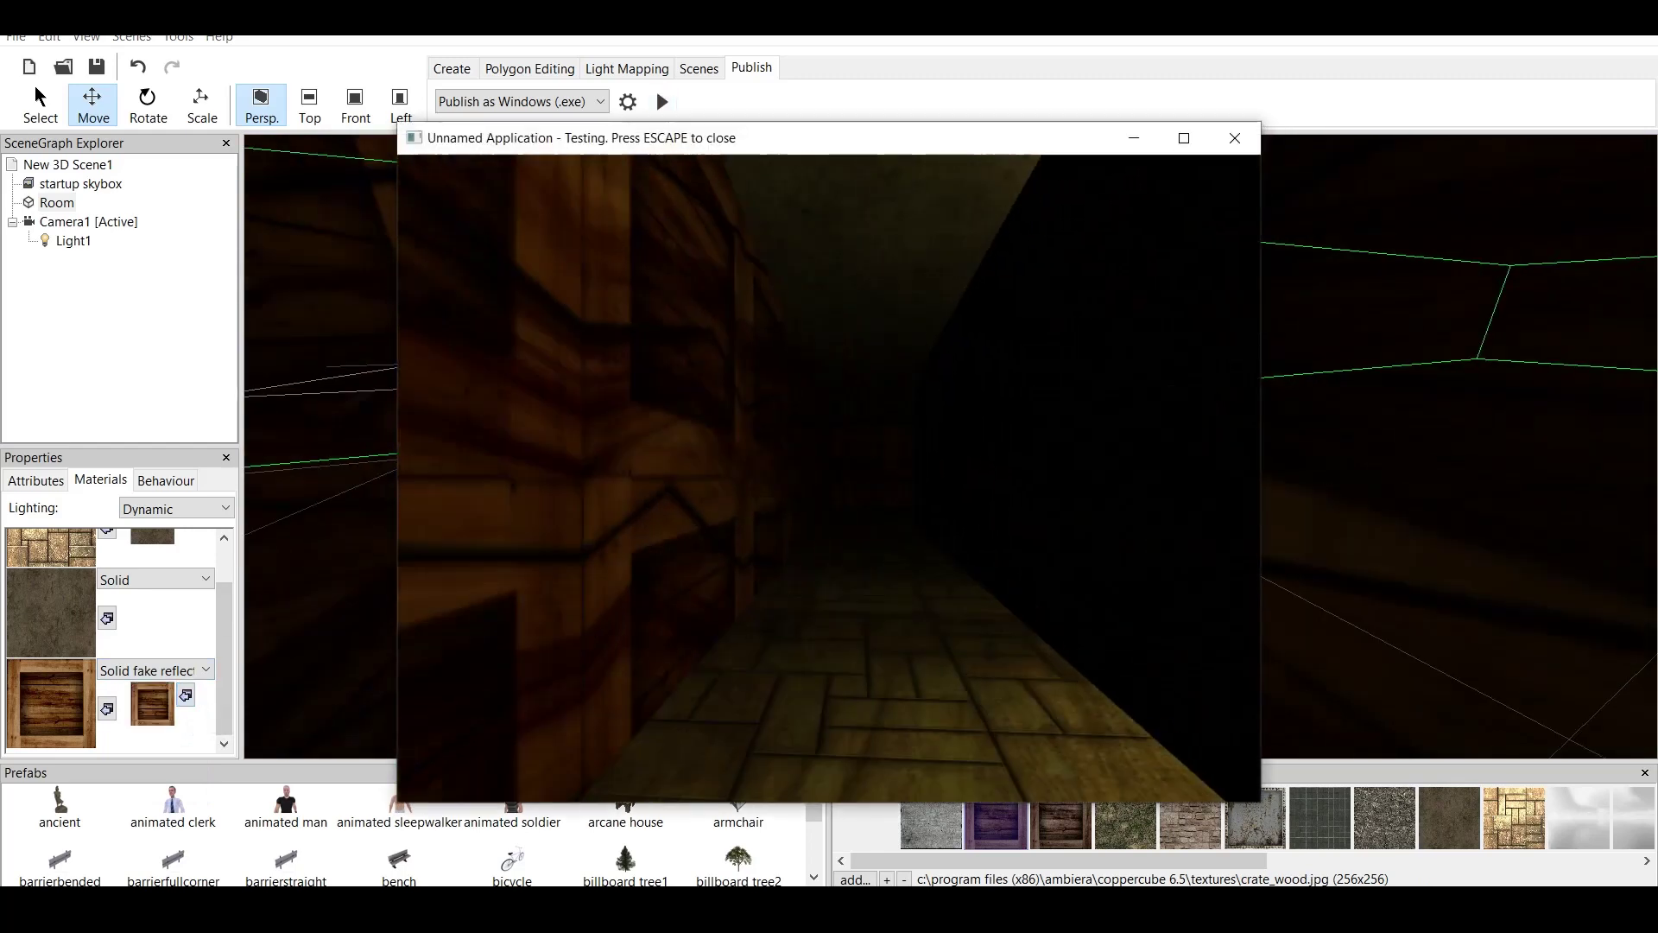
pyautogui.press('Up')
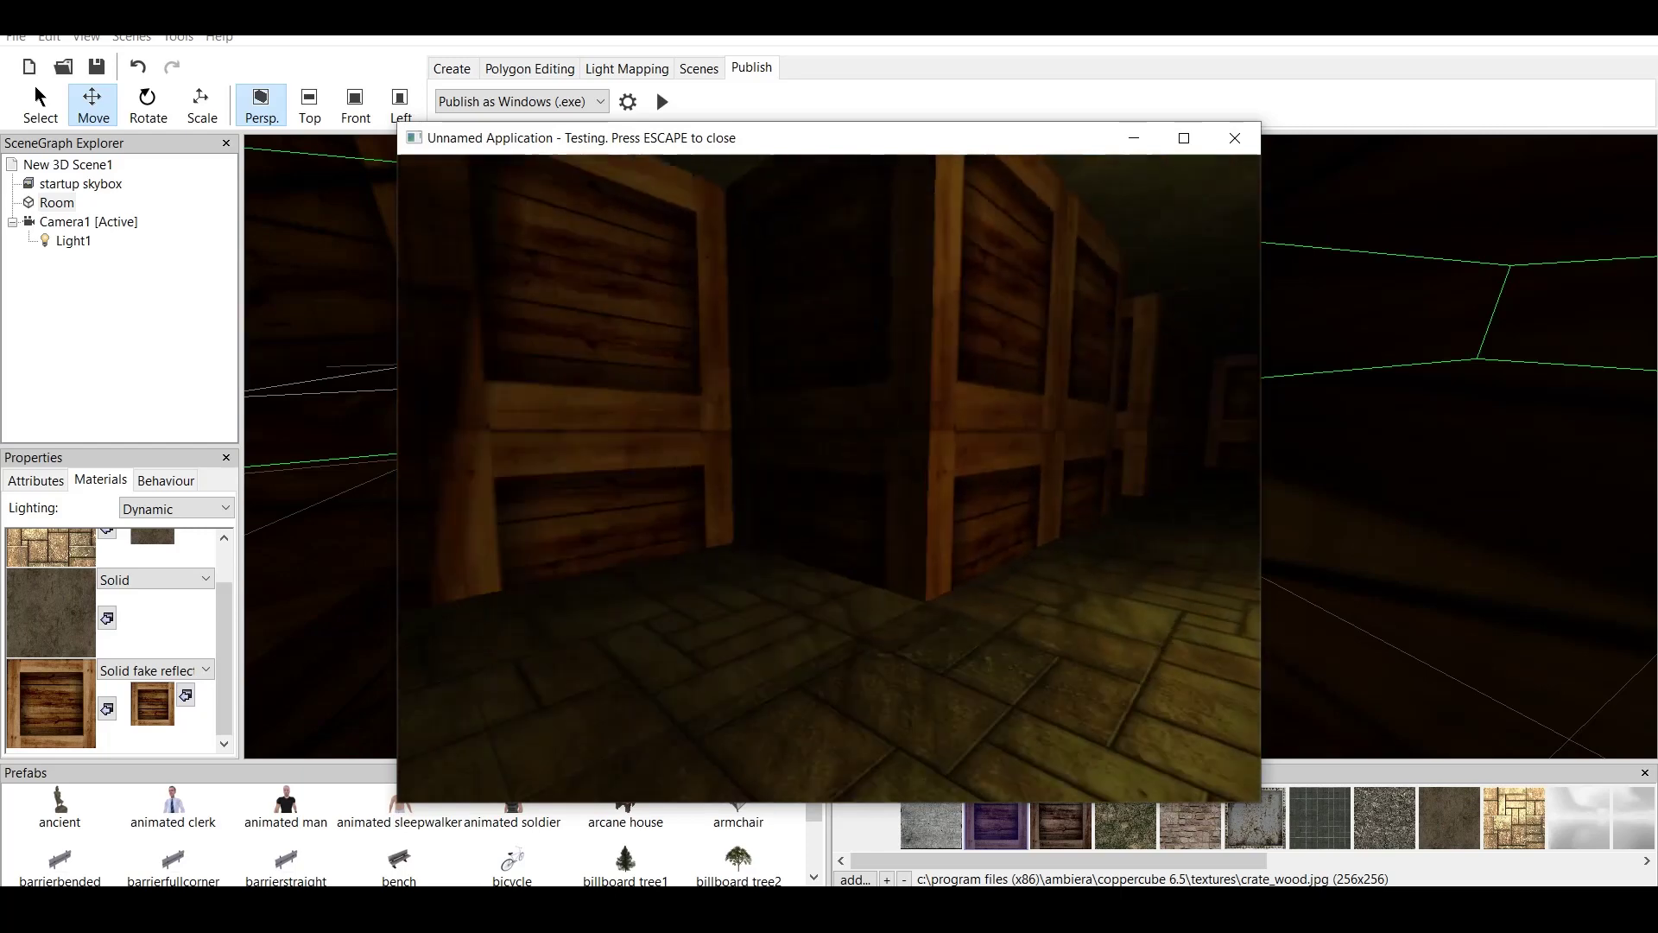
pyautogui.press('Left')
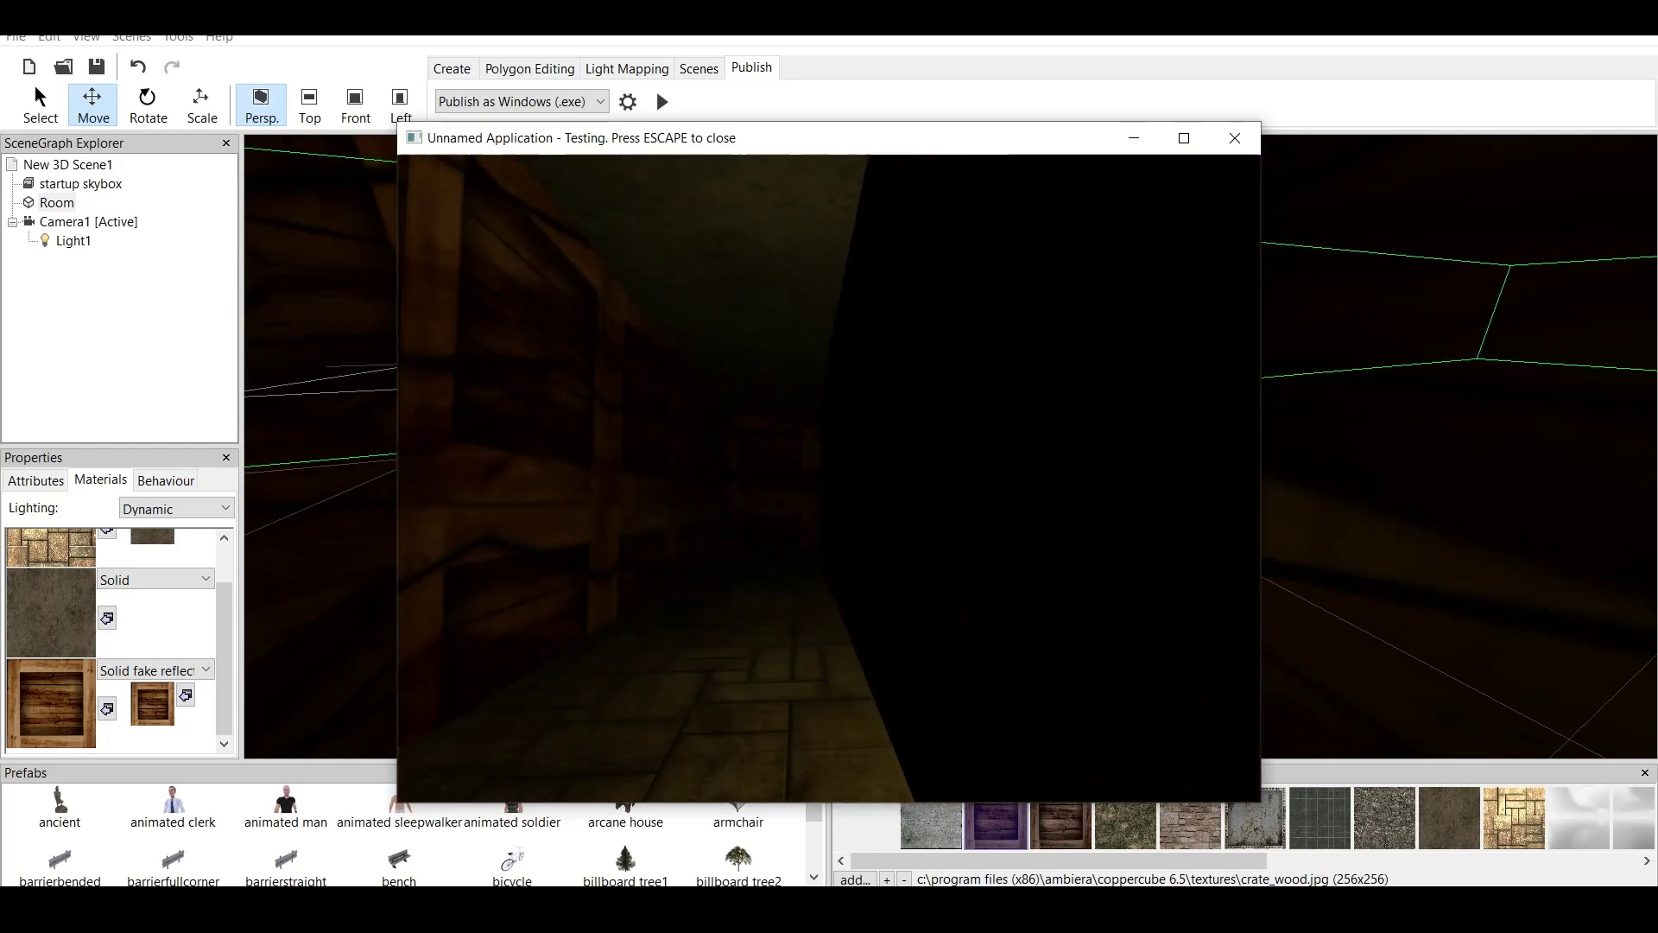
pyautogui.press('Escape')
# - Set the Room's crate wall and stone floor materials back to Solid
pyautogui.scroll(-3, 950, 446)
pyautogui.scroll(1, 950, 446)
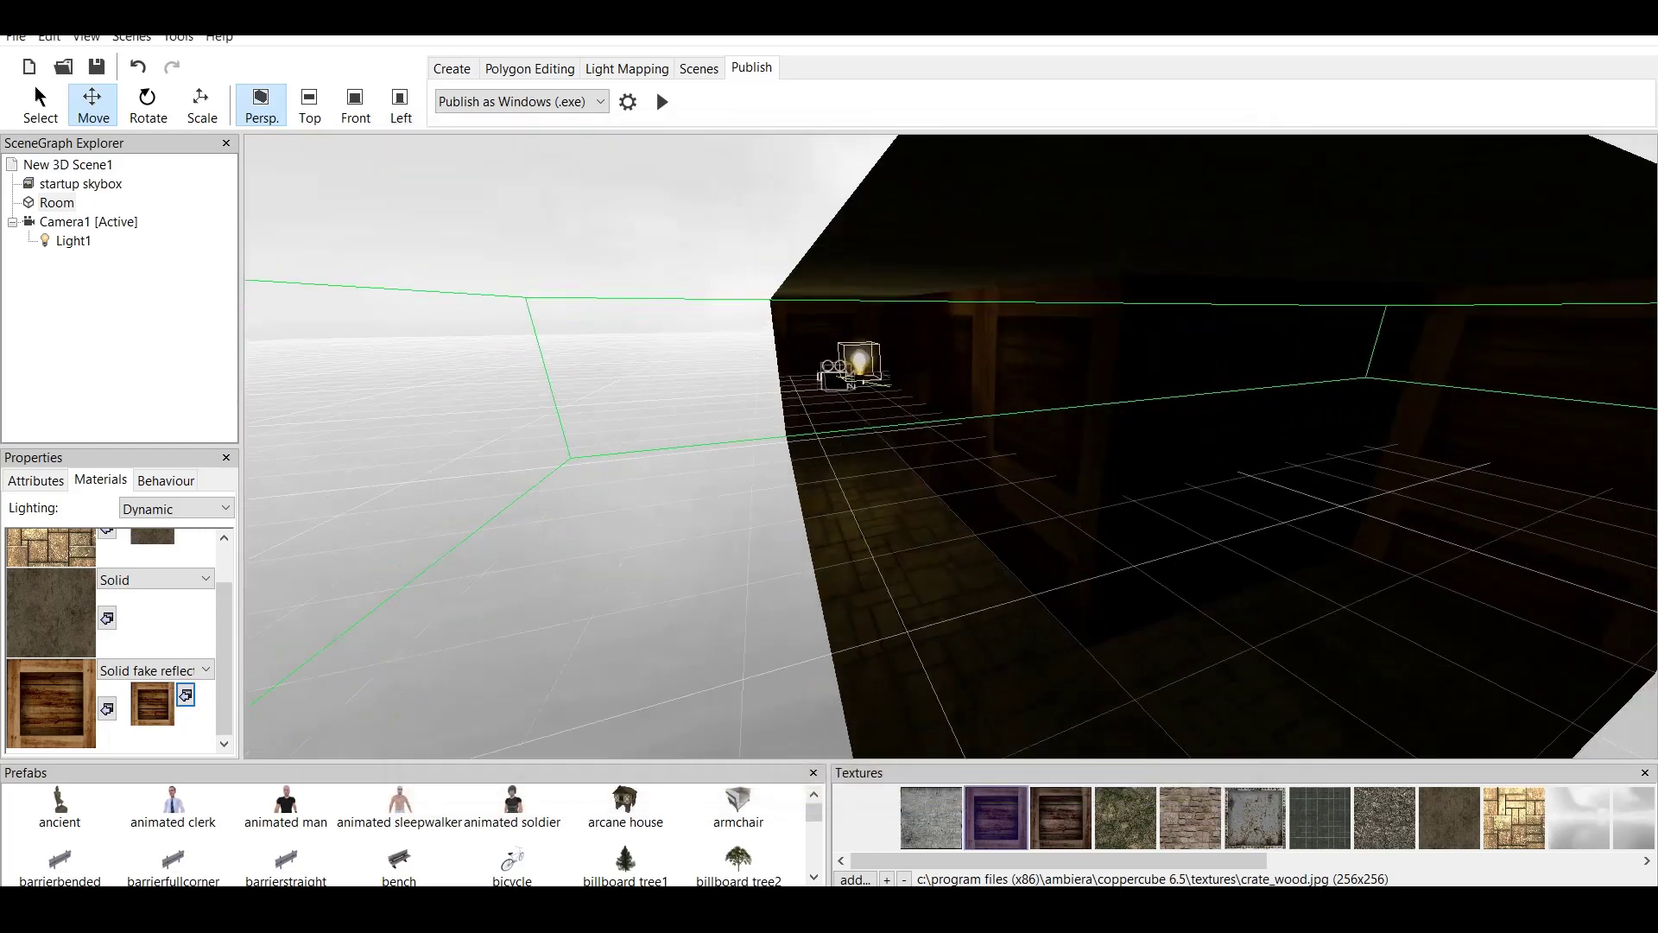
pyautogui.scroll(-1, 950, 447)
pyautogui.moveTo(950, 446); pyautogui.dragTo(1209, 535)
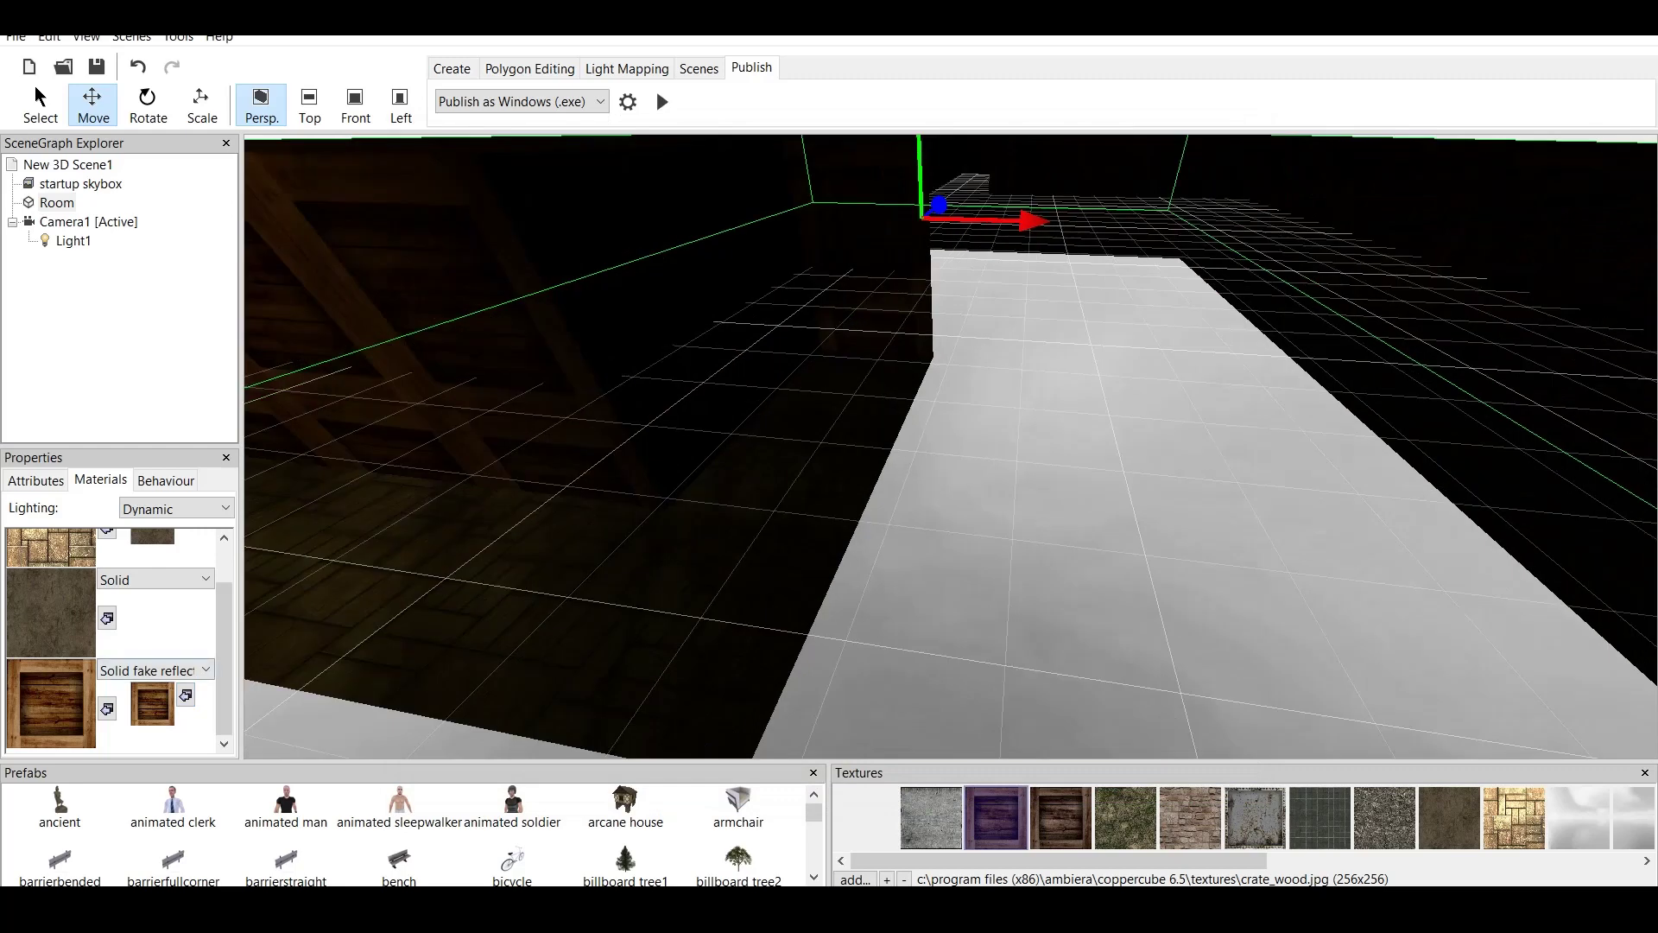
pyautogui.click(156, 670)
pyautogui.click(155, 689)
pyautogui.moveTo(224, 639); pyautogui.dragTo(224, 601)
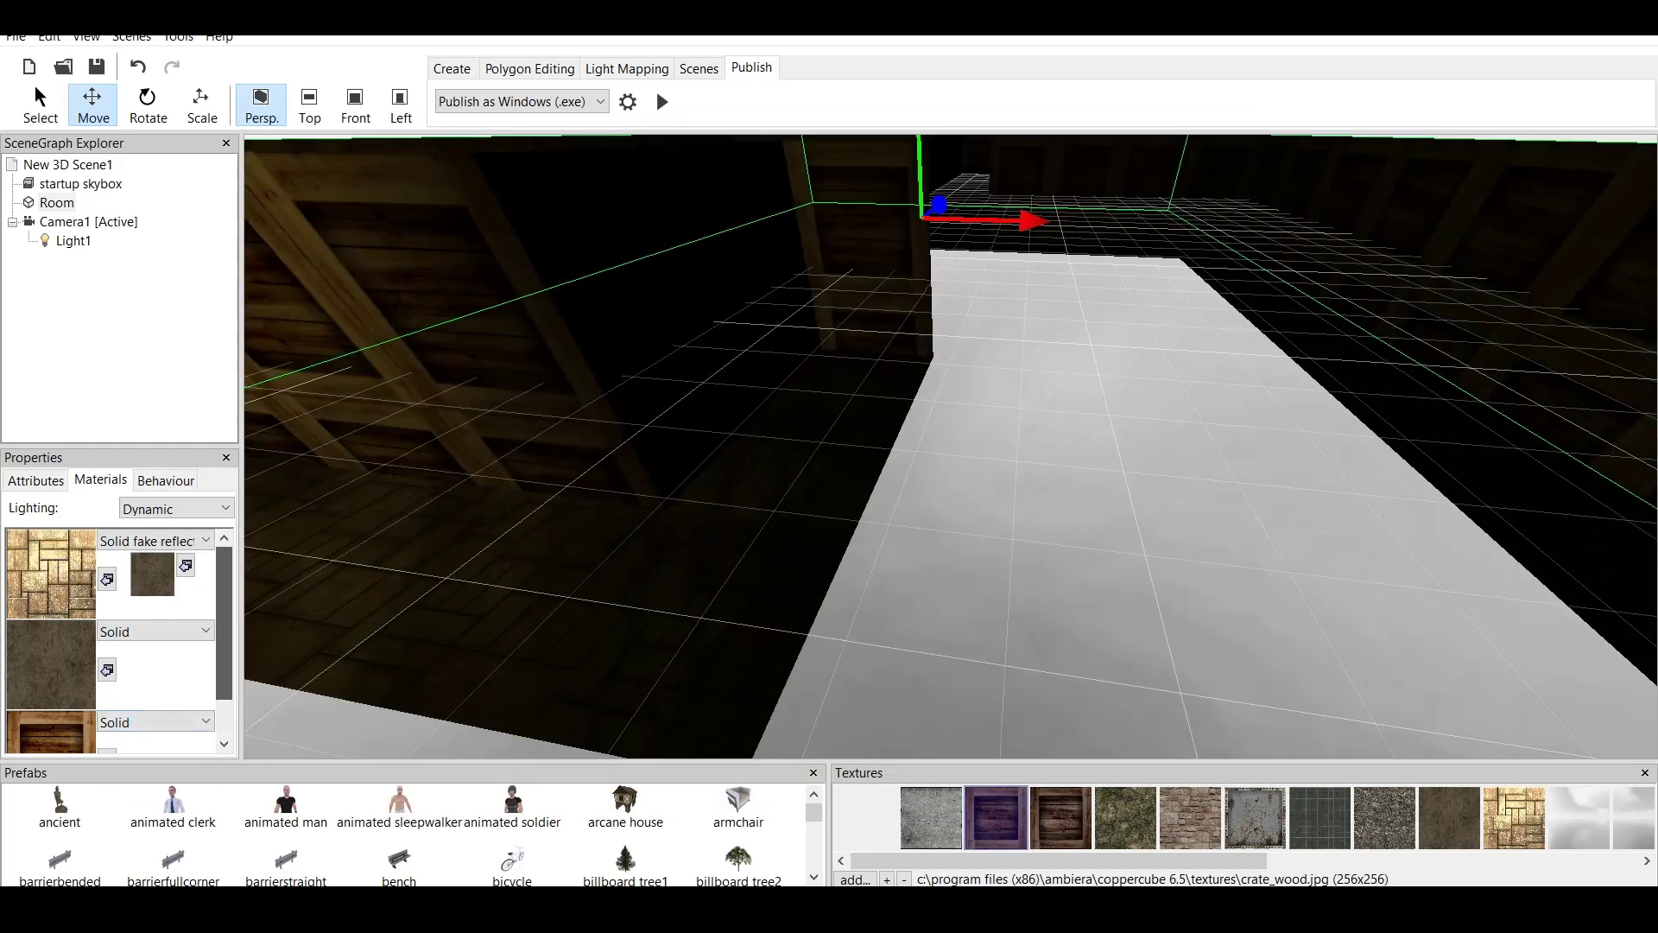
pyautogui.click(155, 541)
pyautogui.click(156, 559)
pyautogui.scroll(1, 950, 447)
pyautogui.scroll(-10, 950, 446)
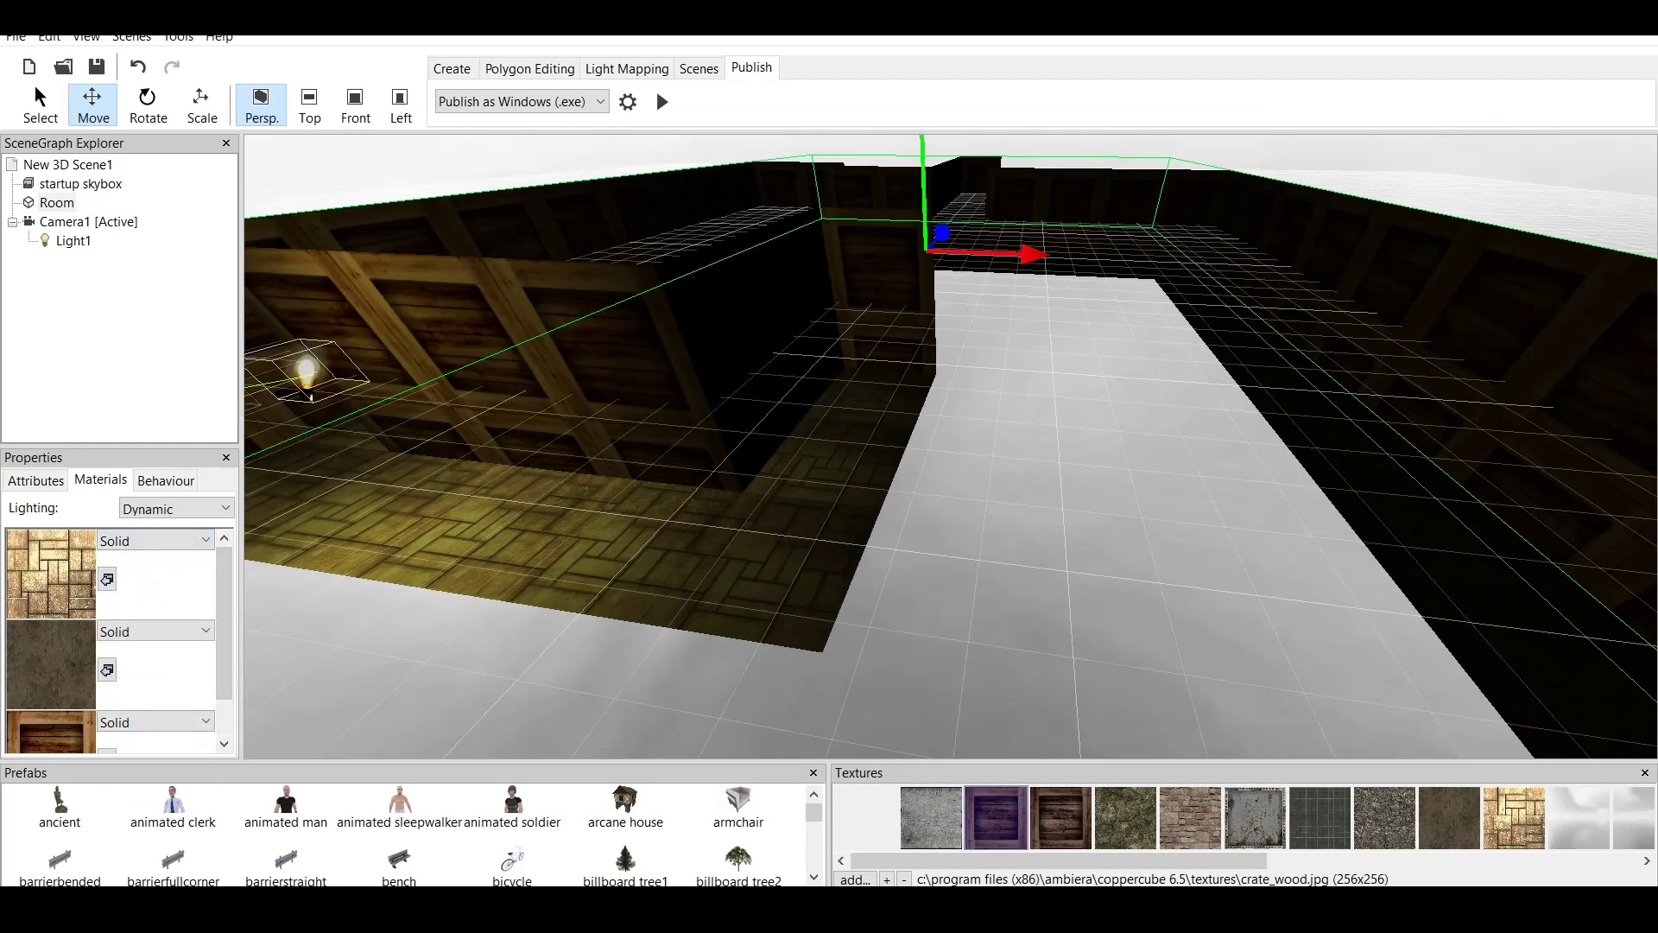
pyautogui.scroll(8, 950, 446)
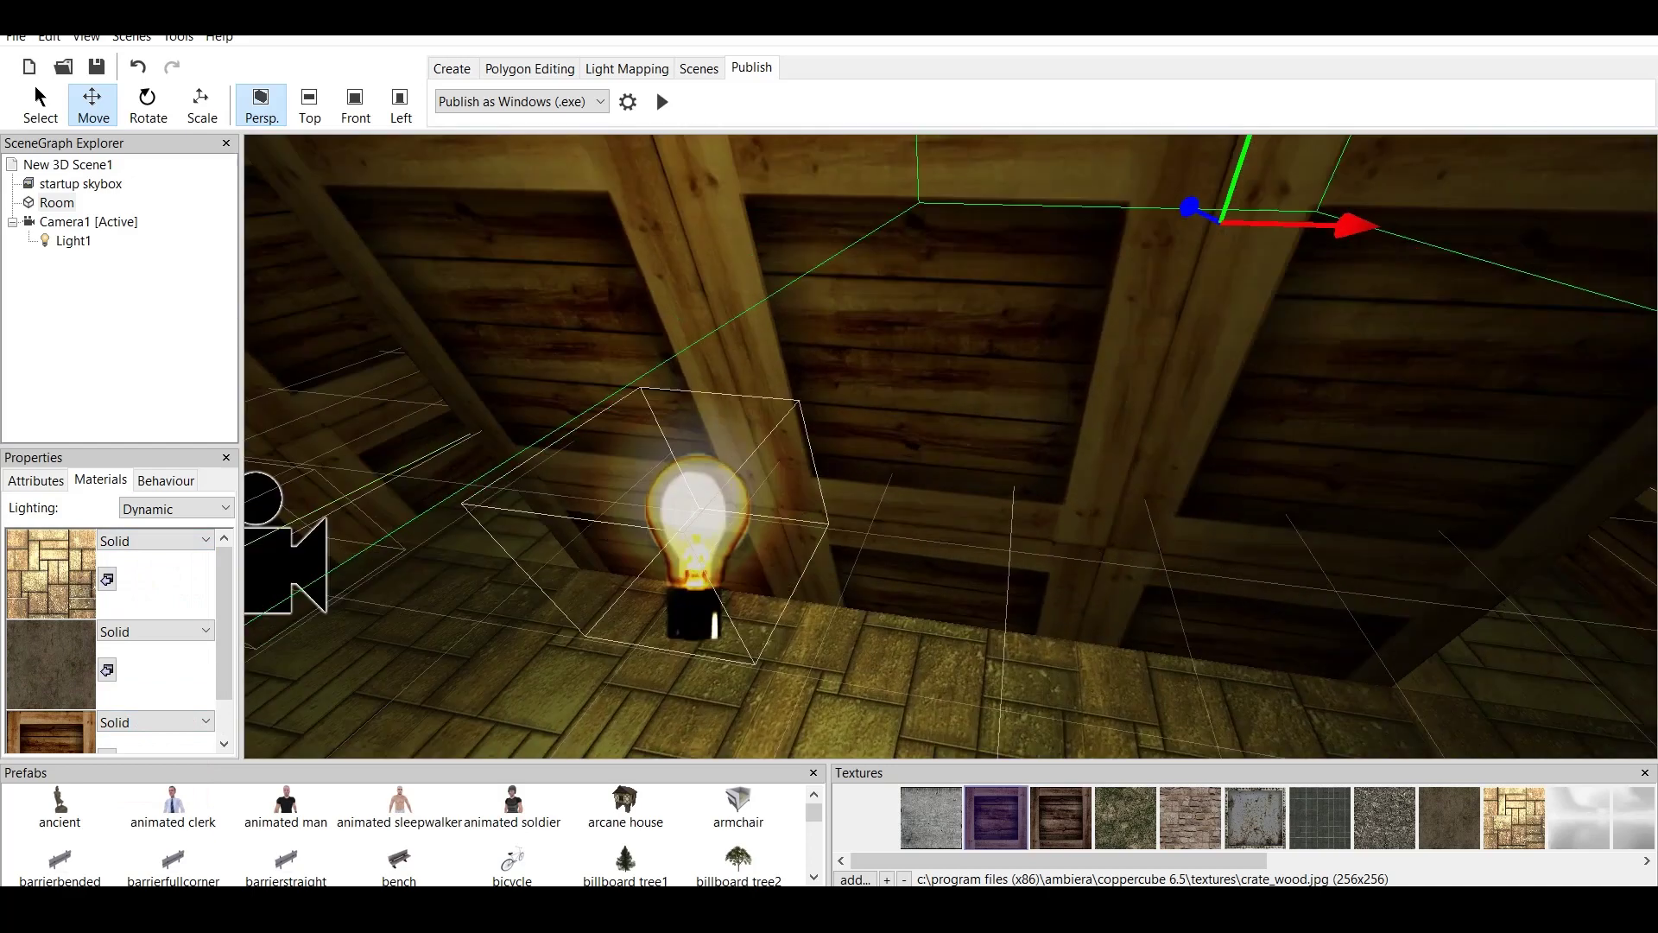
# - Duplicate the point light under the camera and move the copy to the far end of the front corridor
pyautogui.moveTo(950, 446); pyautogui.dragTo(1123, 446)
pyautogui.scroll(-8, 950, 446)
pyautogui.moveTo(950, 447); pyautogui.dragTo(1278, 389)
pyautogui.scroll(-10, 950, 447)
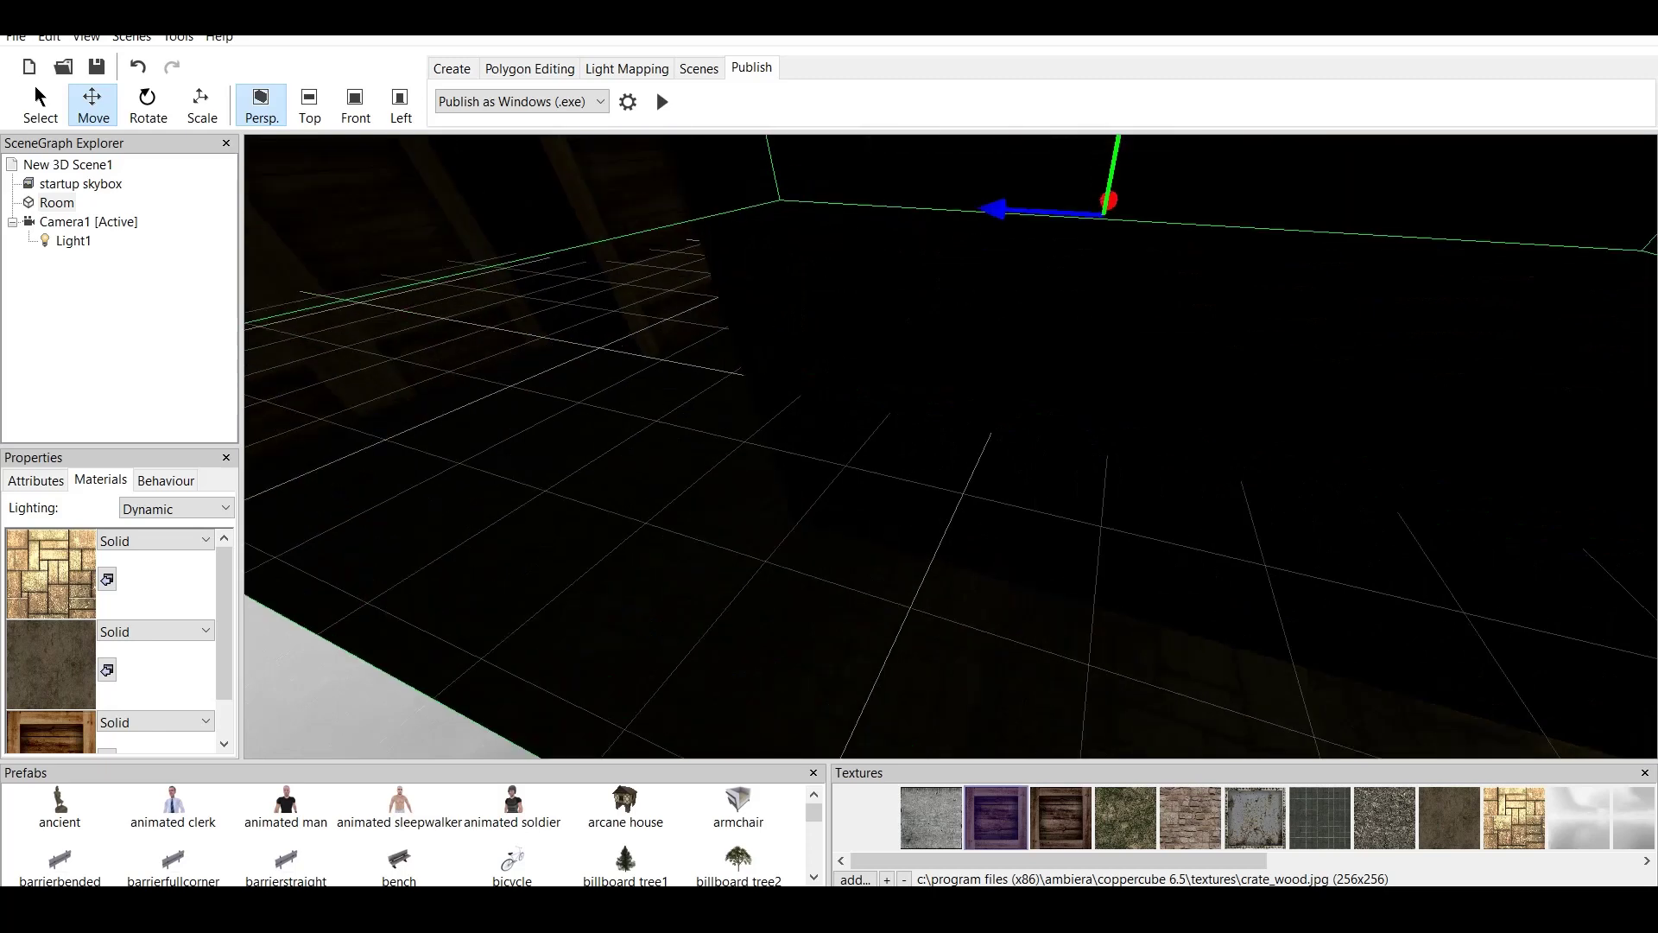
pyautogui.click(1214, 439)
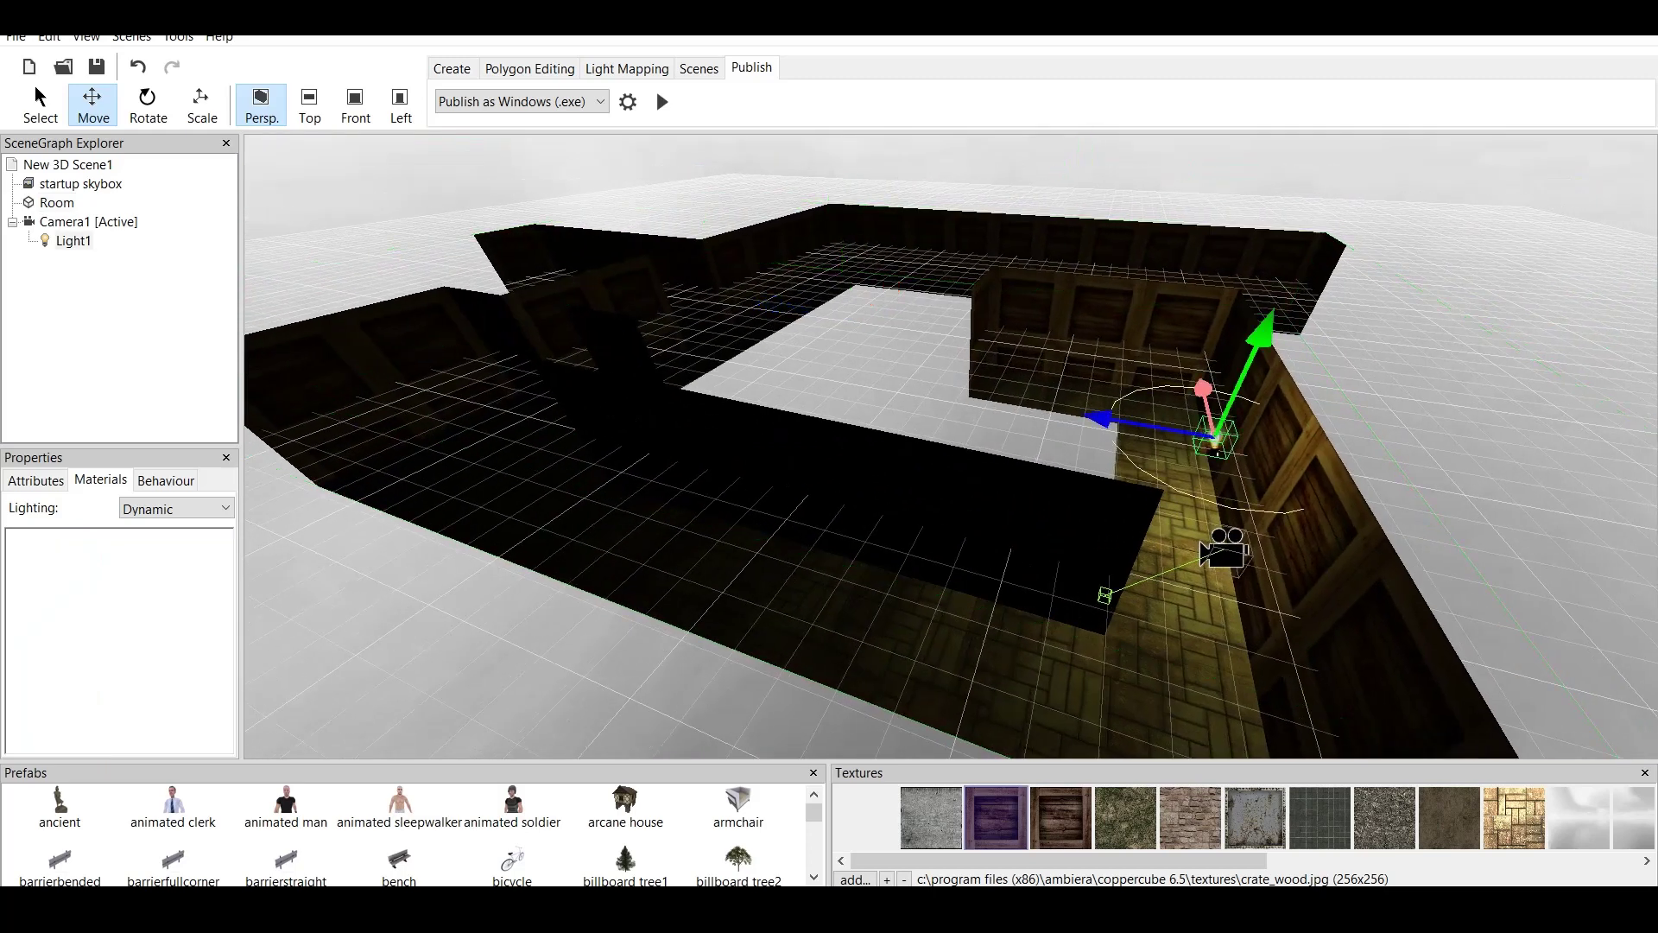
pyautogui.rightClick(1215, 439)
pyautogui.click(1278, 449)
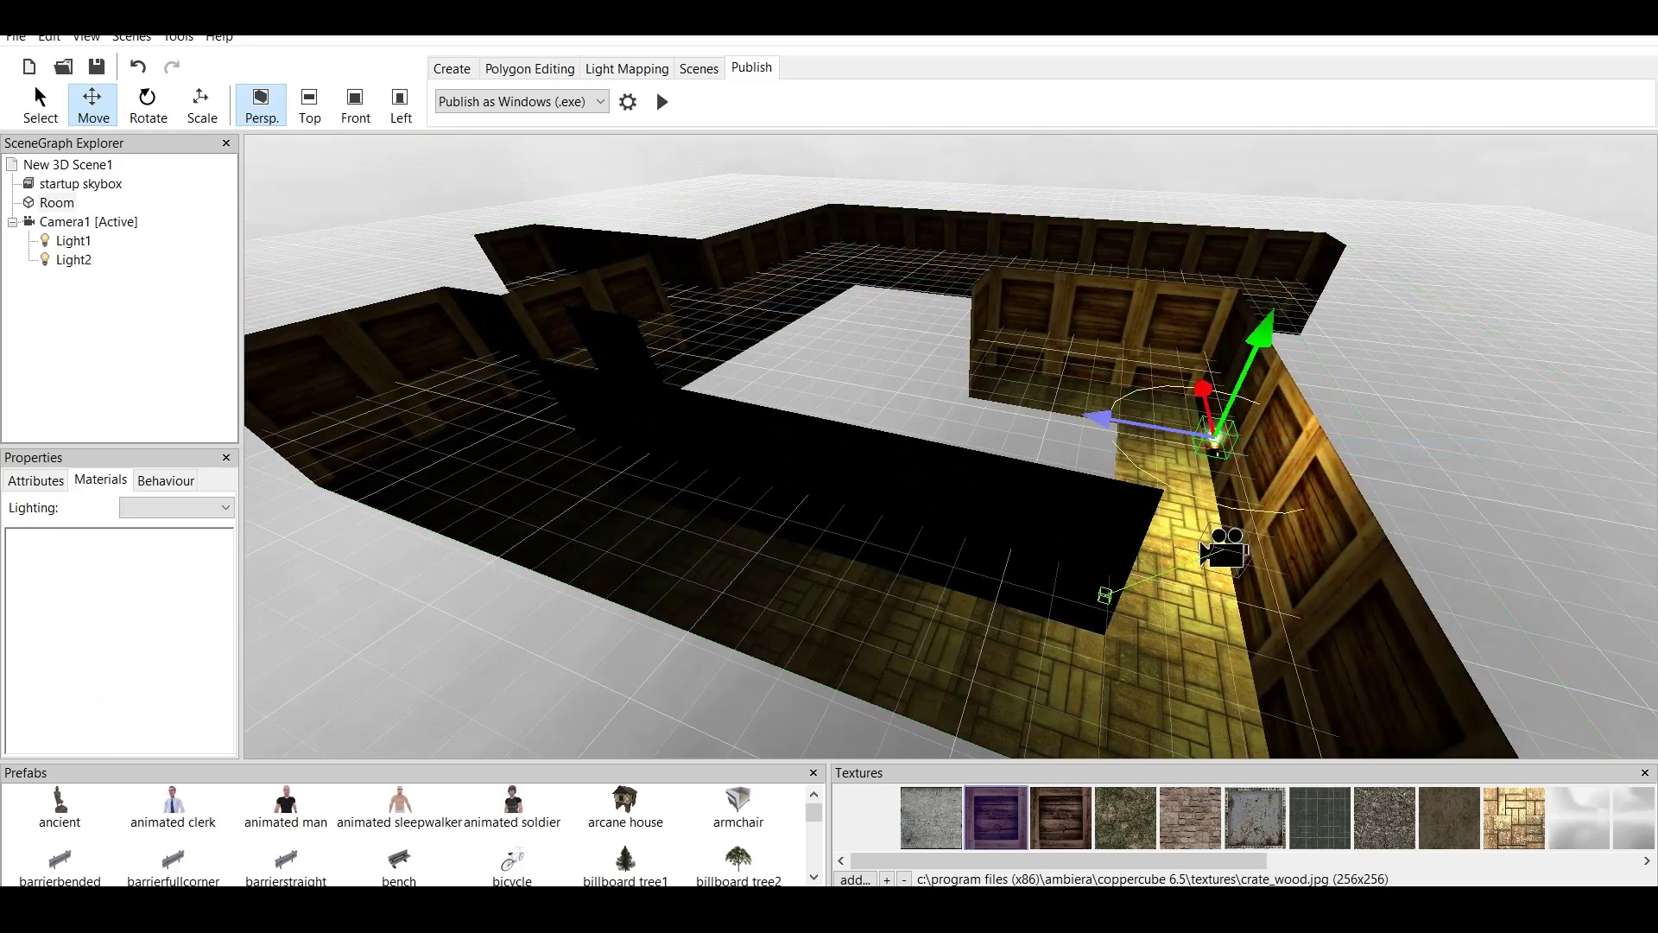
pyautogui.moveTo(738, 328); pyautogui.dragTo(573, 415)
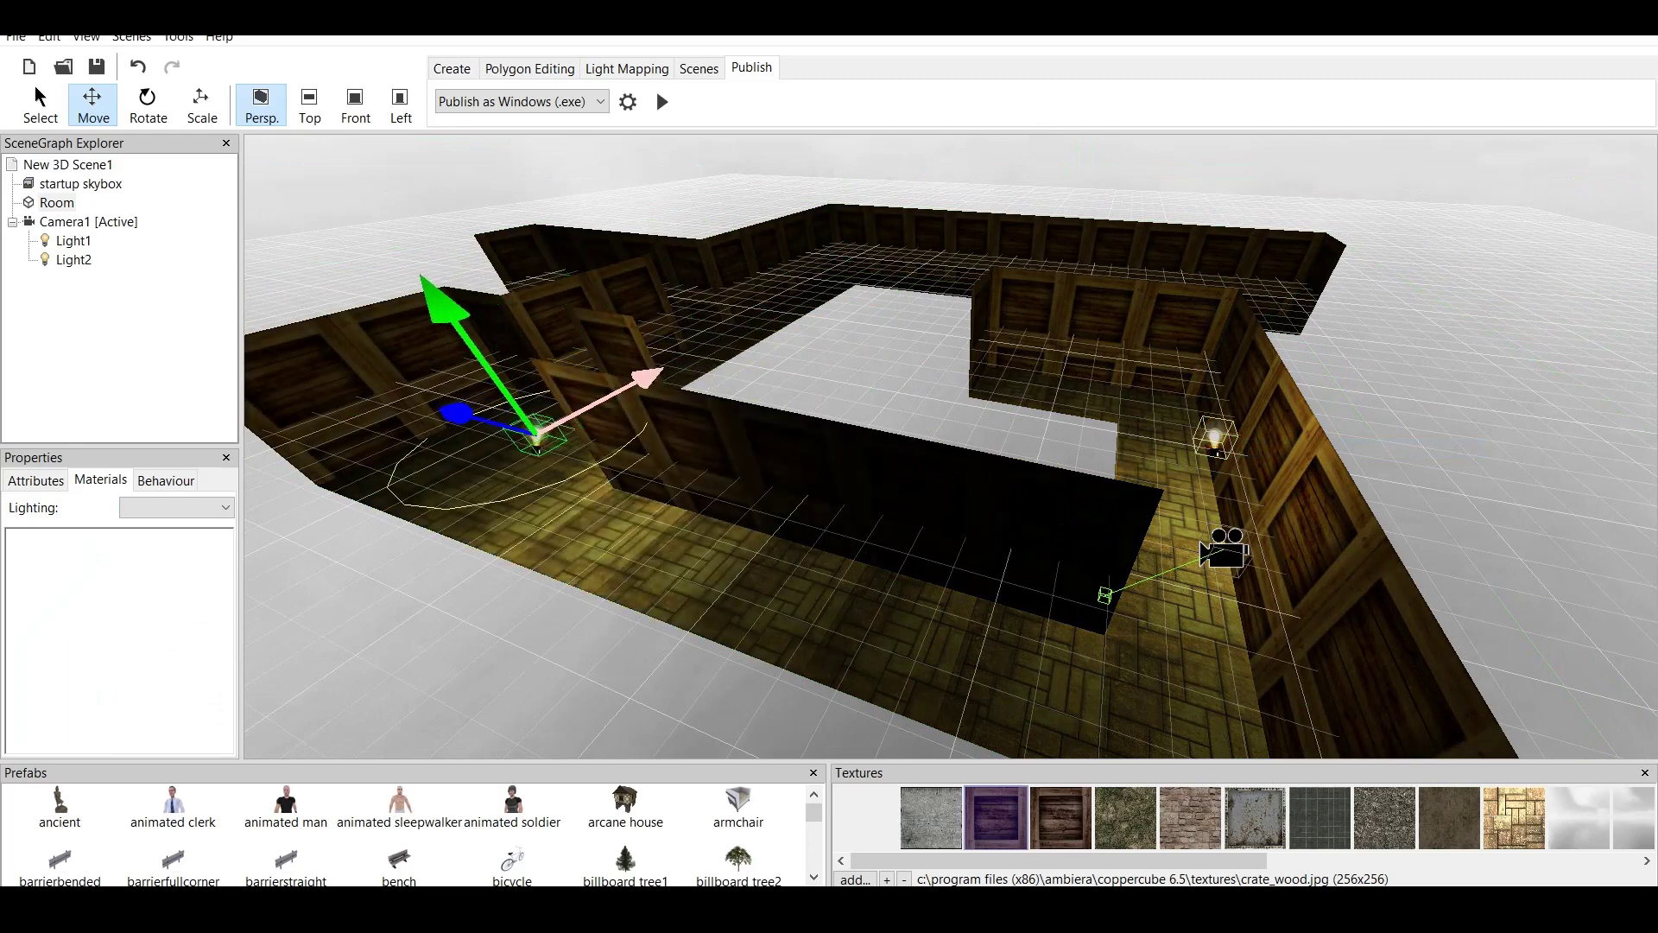
# - Examine how the second light illuminates the crate walls and stone floor around the corridor
pyautogui.moveTo(572, 415); pyautogui.dragTo(833, 464, button='middle')
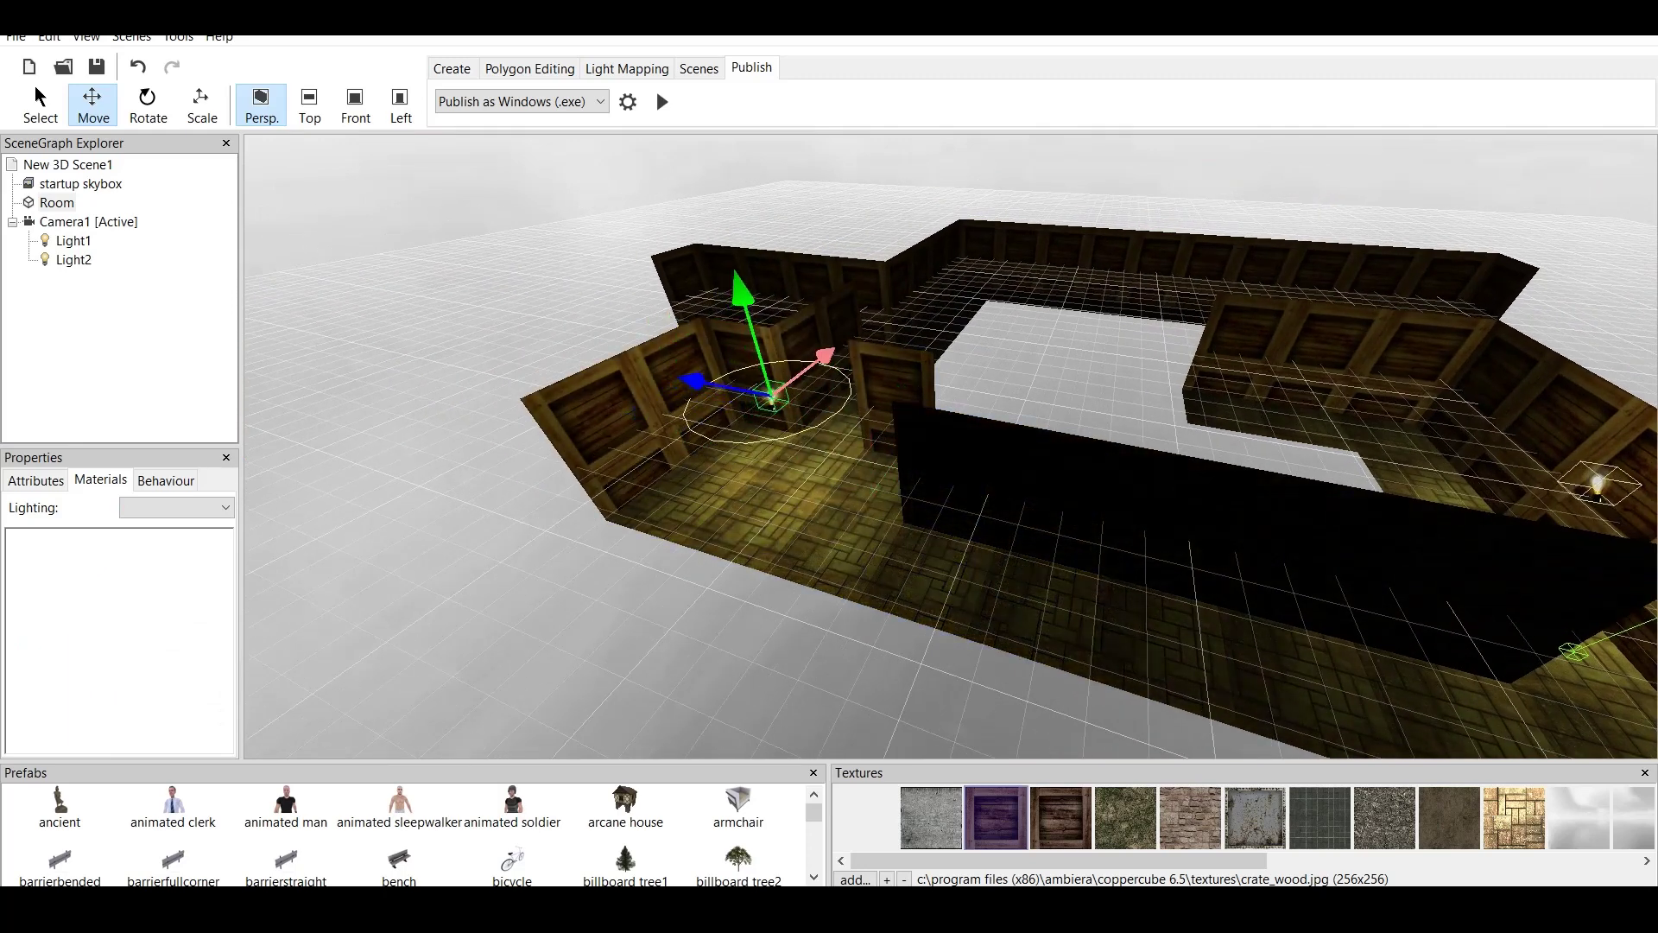
pyautogui.scroll(8, 951, 446)
pyautogui.moveTo(951, 447); pyautogui.dragTo(760, 475, button='right')
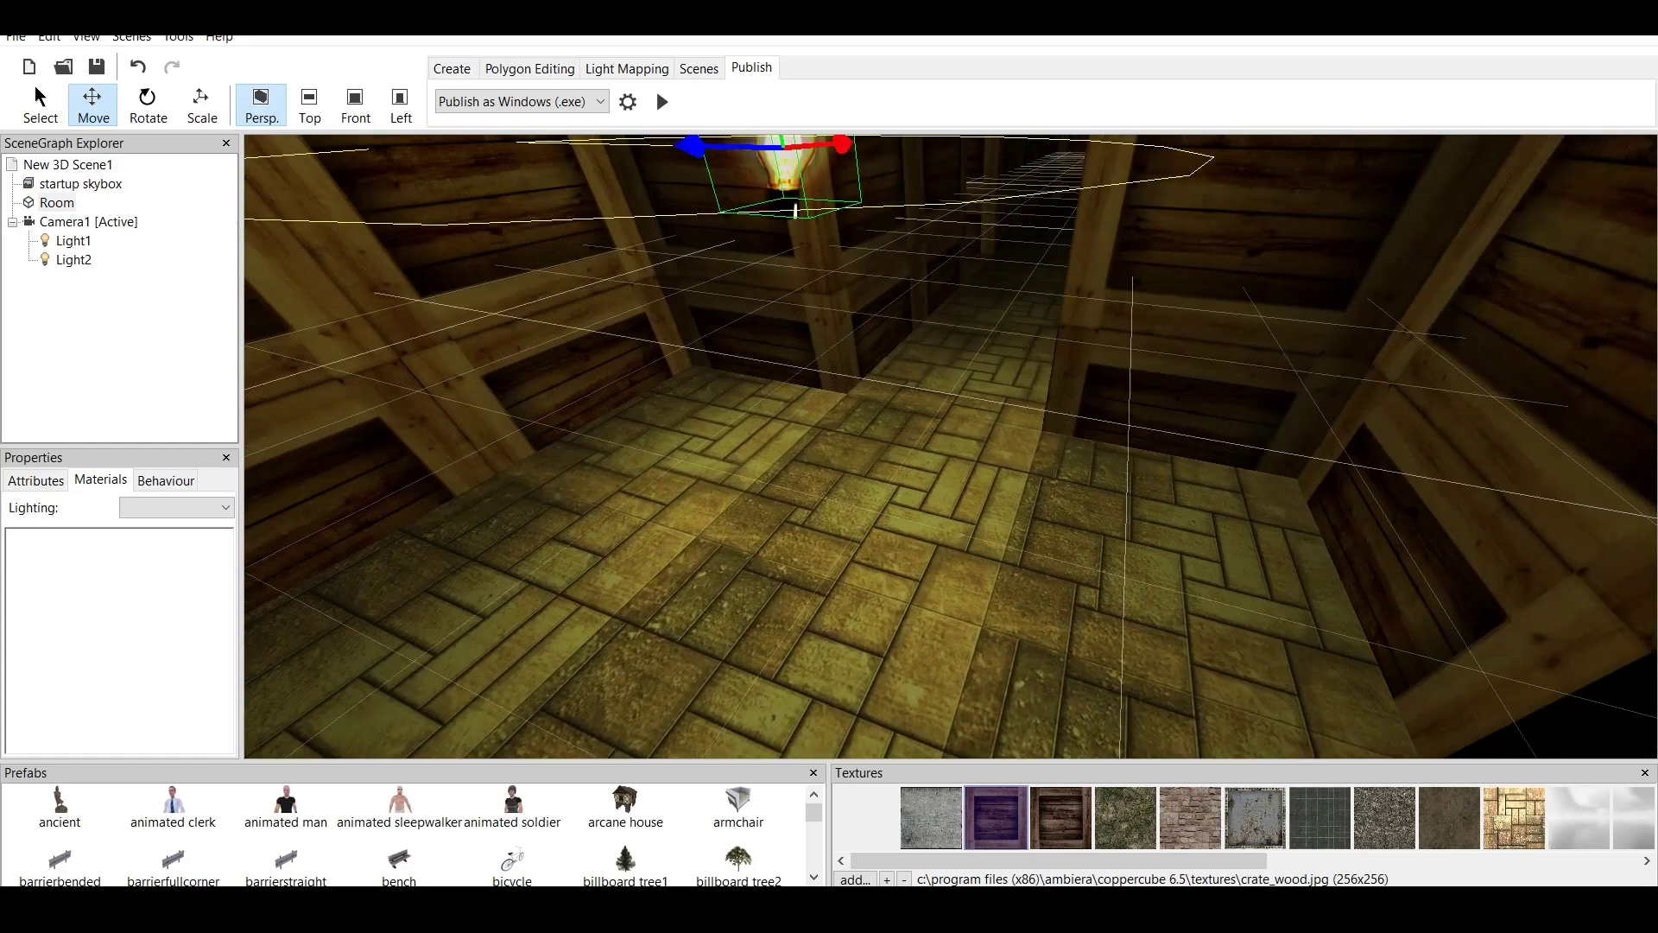
pyautogui.scroll(-8, 950, 447)
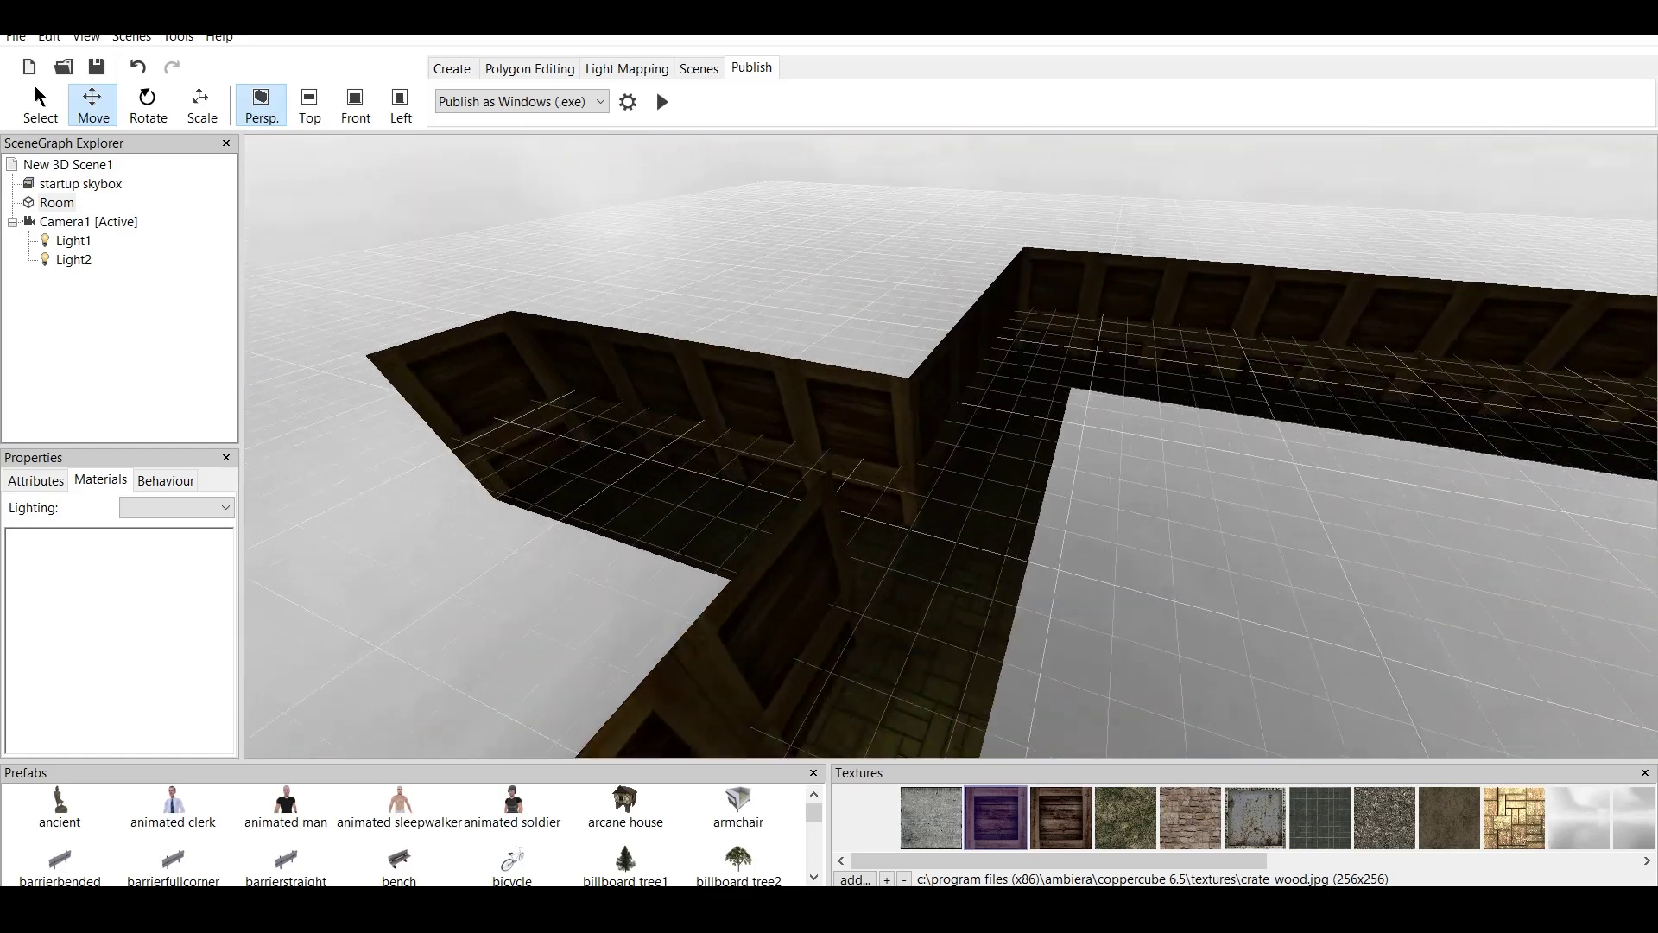
pyautogui.scroll(-4, 950, 447)
pyautogui.moveTo(950, 446); pyautogui.dragTo(690, 458, button='right')
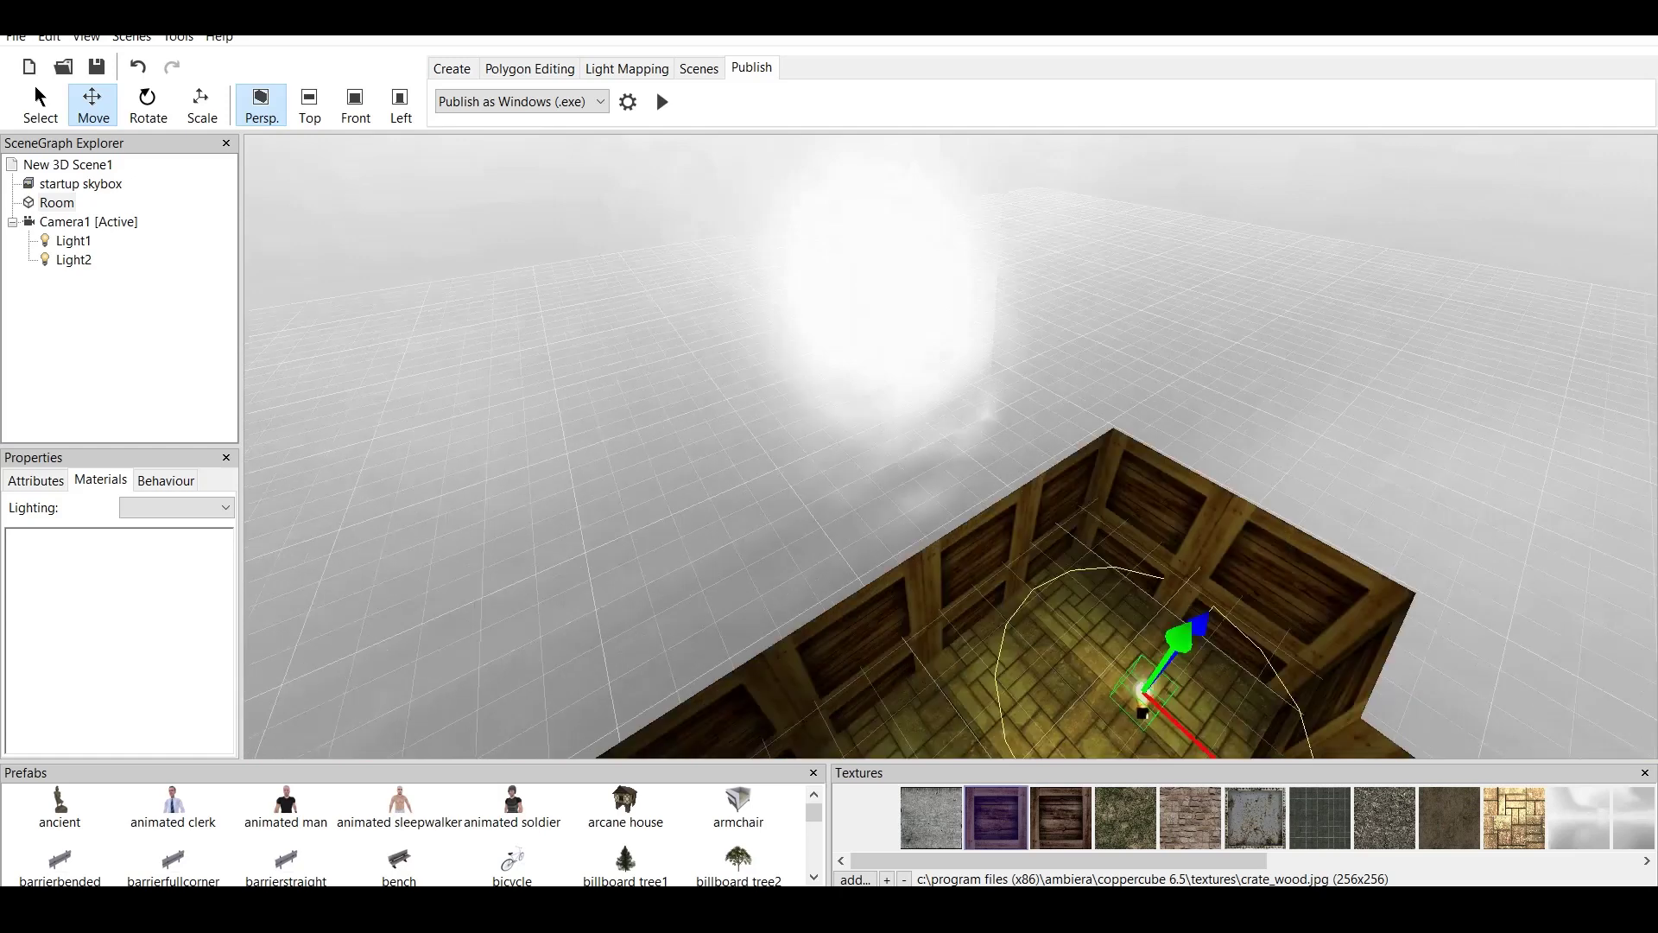
pyautogui.moveTo(950, 561); pyautogui.dragTo(1512, 164, button='middle')
pyautogui.scroll(-3, 950, 446)
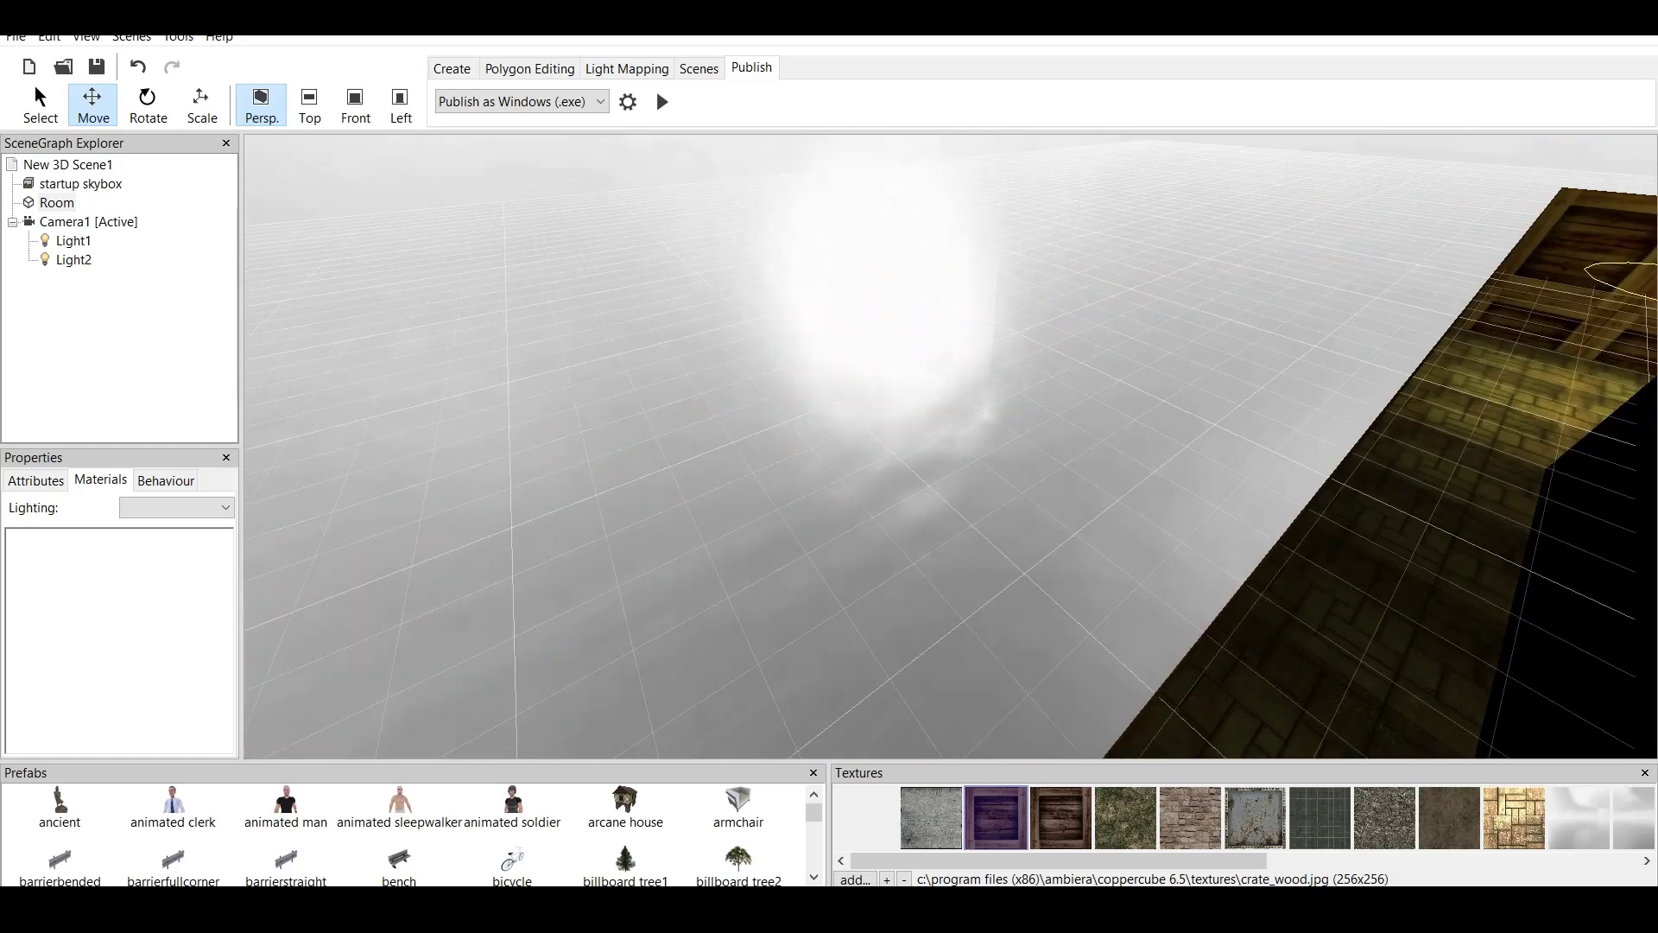
pyautogui.scroll(3, 950, 447)
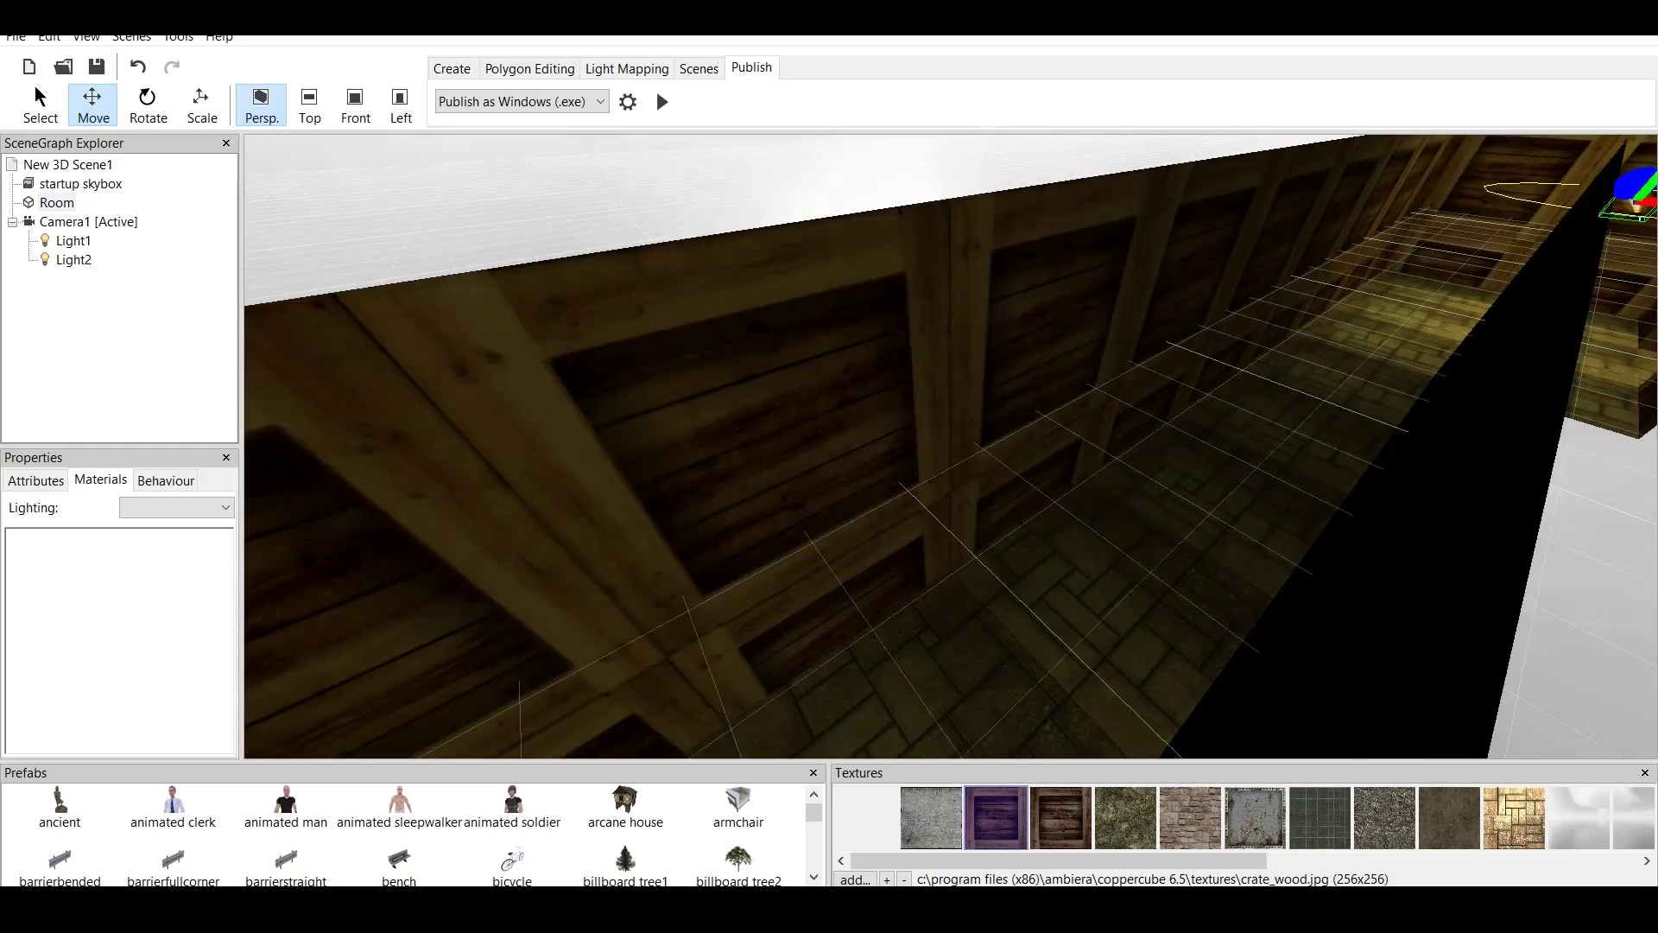
# - Review the material types available for the Room's stone floor texture
pyautogui.click(950, 446)
pyautogui.click(156, 541)
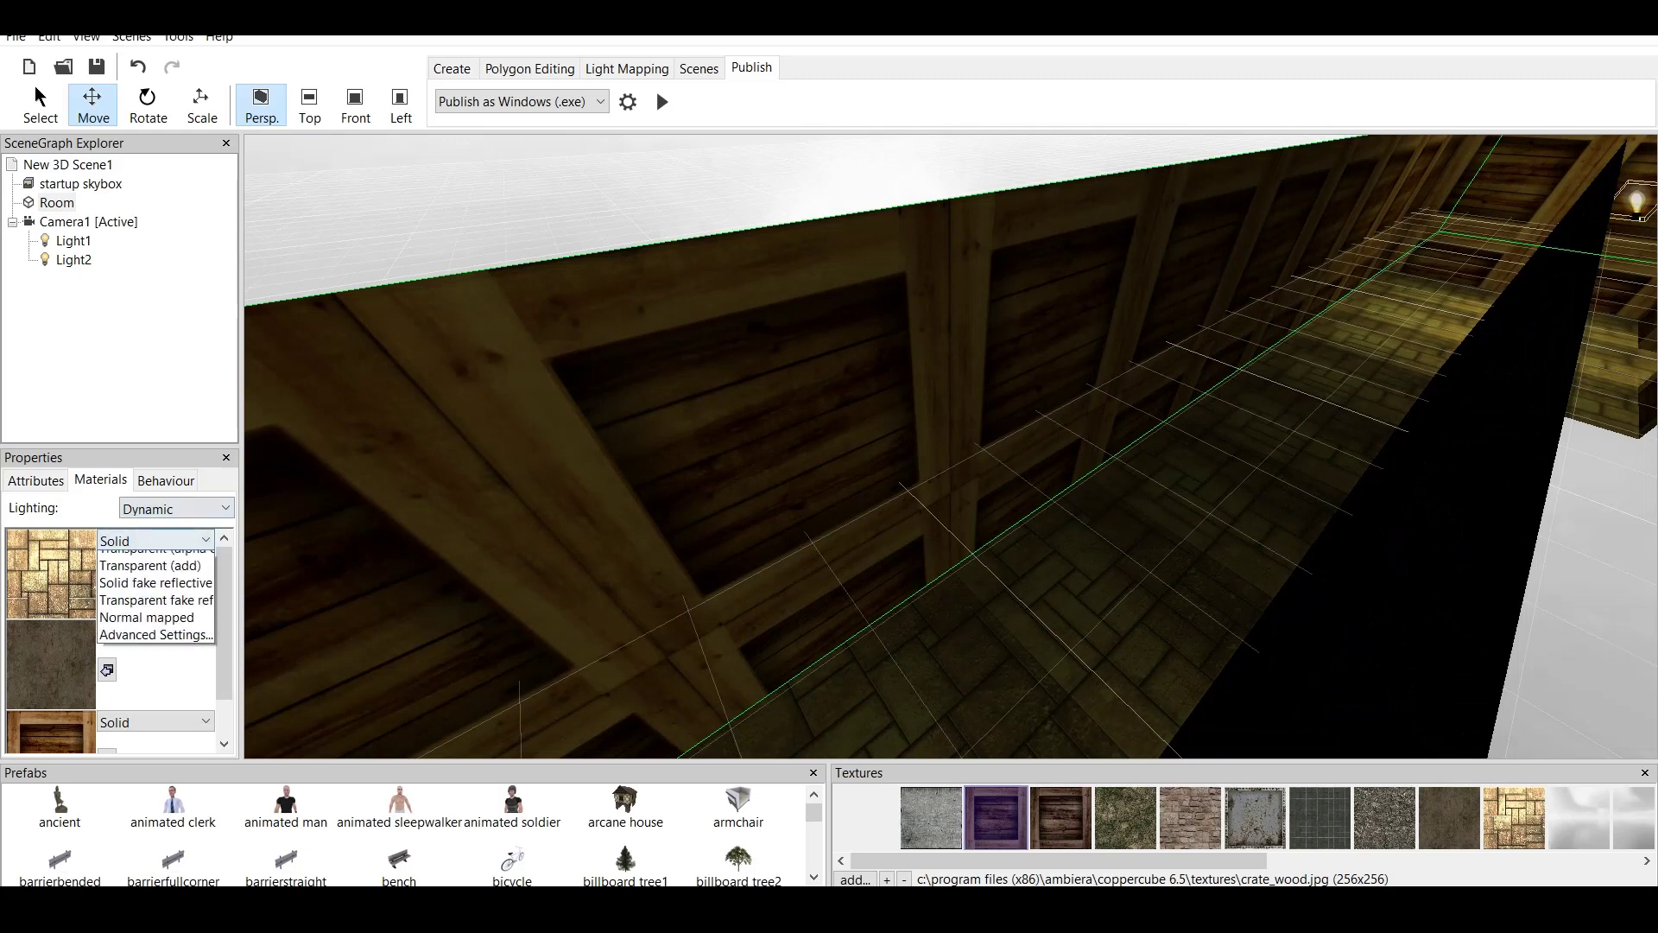
pyautogui.click(155, 560)
pyautogui.scroll(-4, 950, 446)
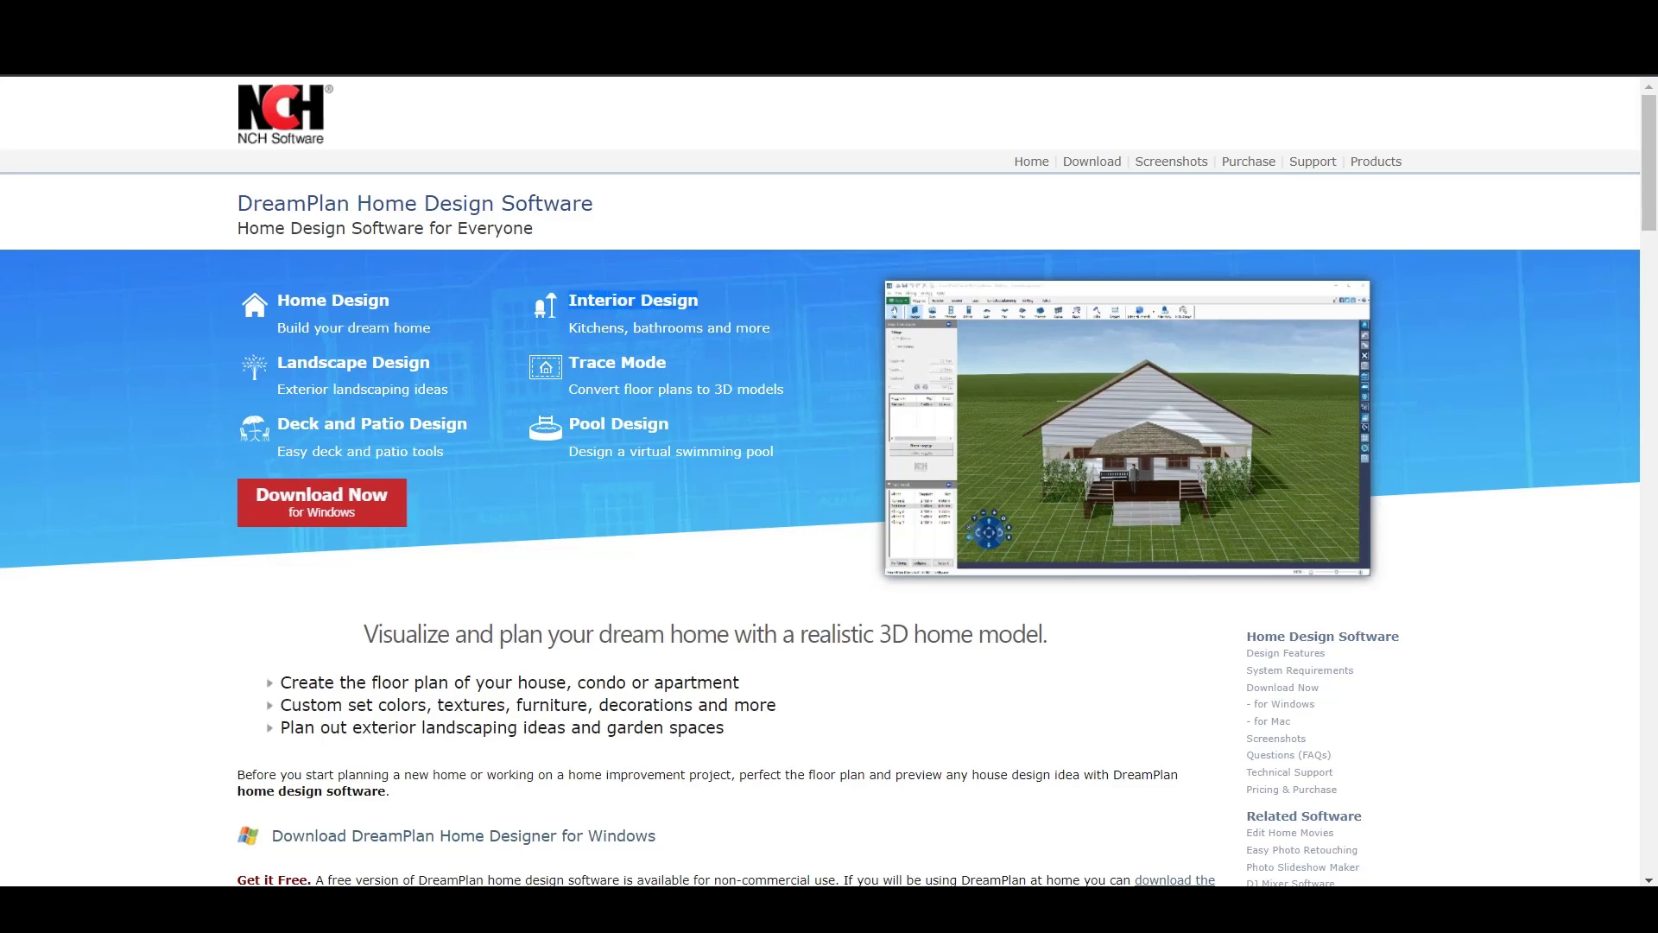
# - Switch to the DreamPlan Home Design Software web page and examine its room design features, Trace Mode, built-in library and texture library
pyautogui.scroll(-10, 820, 480)
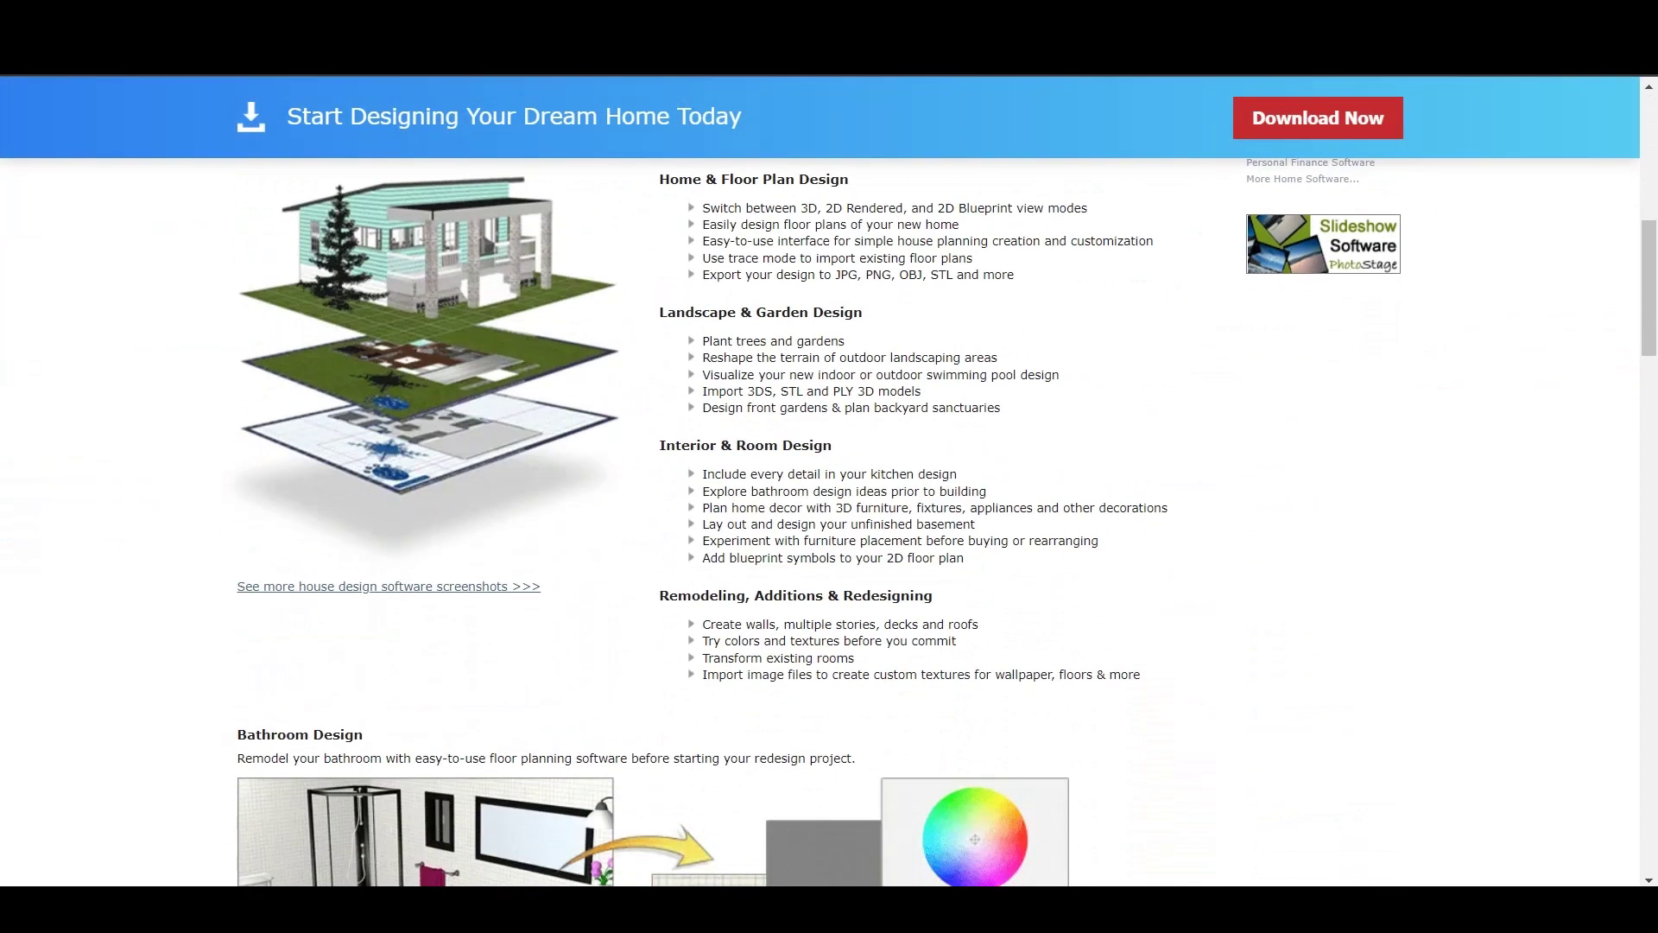
pyautogui.scroll(-5, 687, 521)
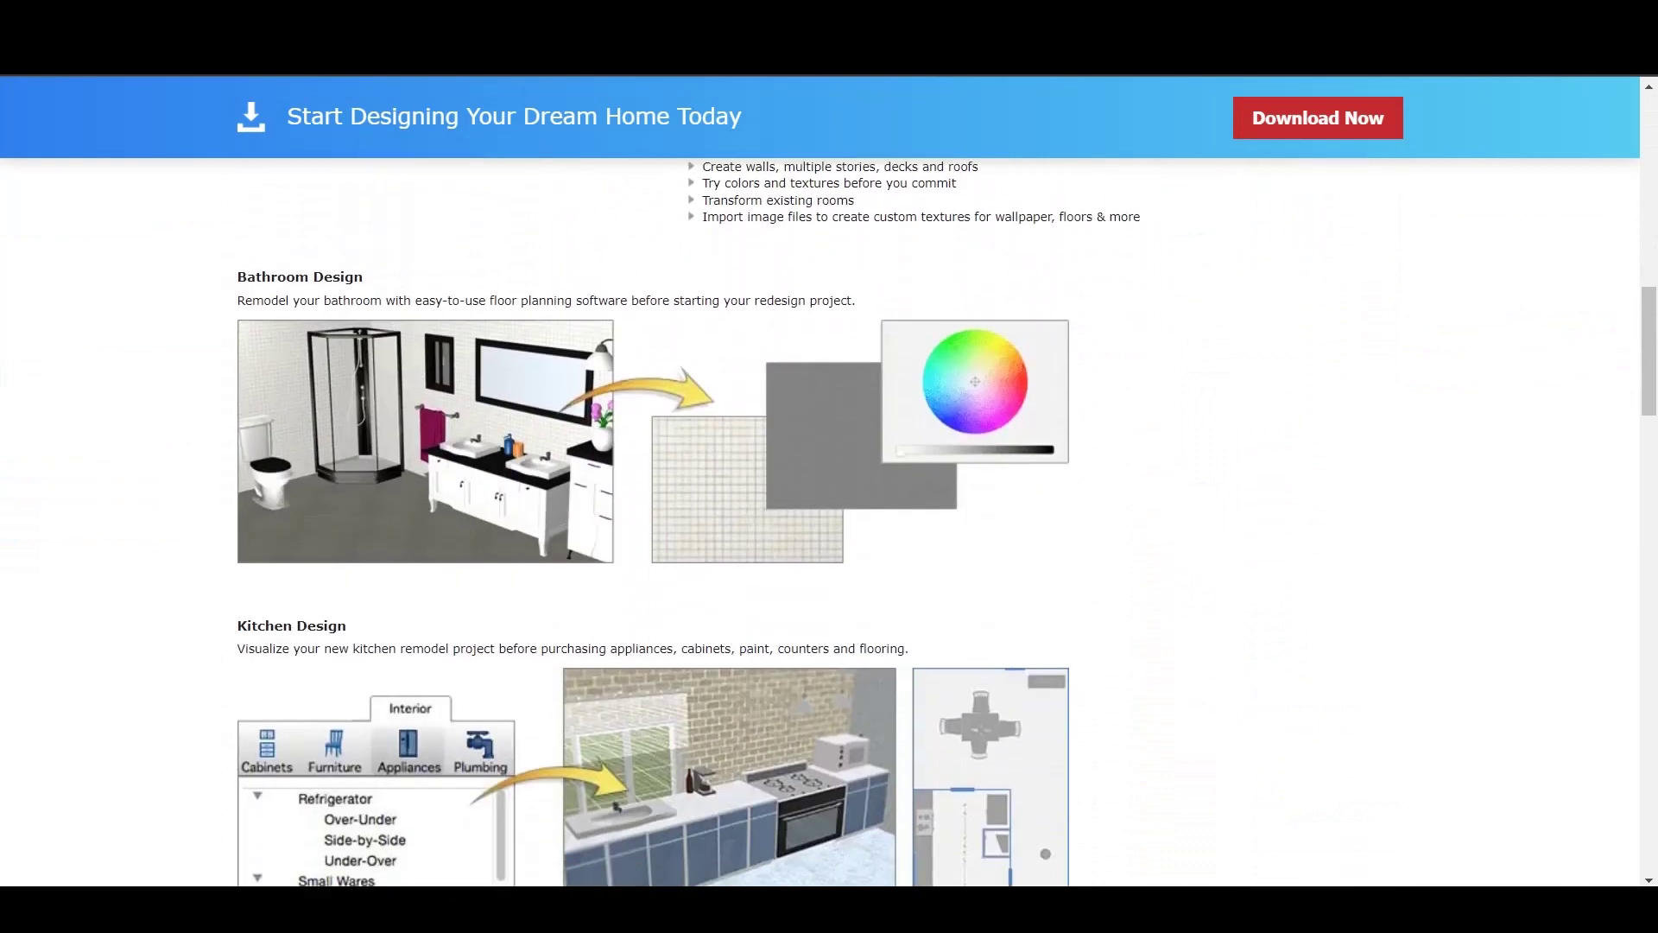
pyautogui.scroll(-5, 687, 521)
pyautogui.scroll(1, 687, 522)
pyautogui.scroll(-1, 688, 521)
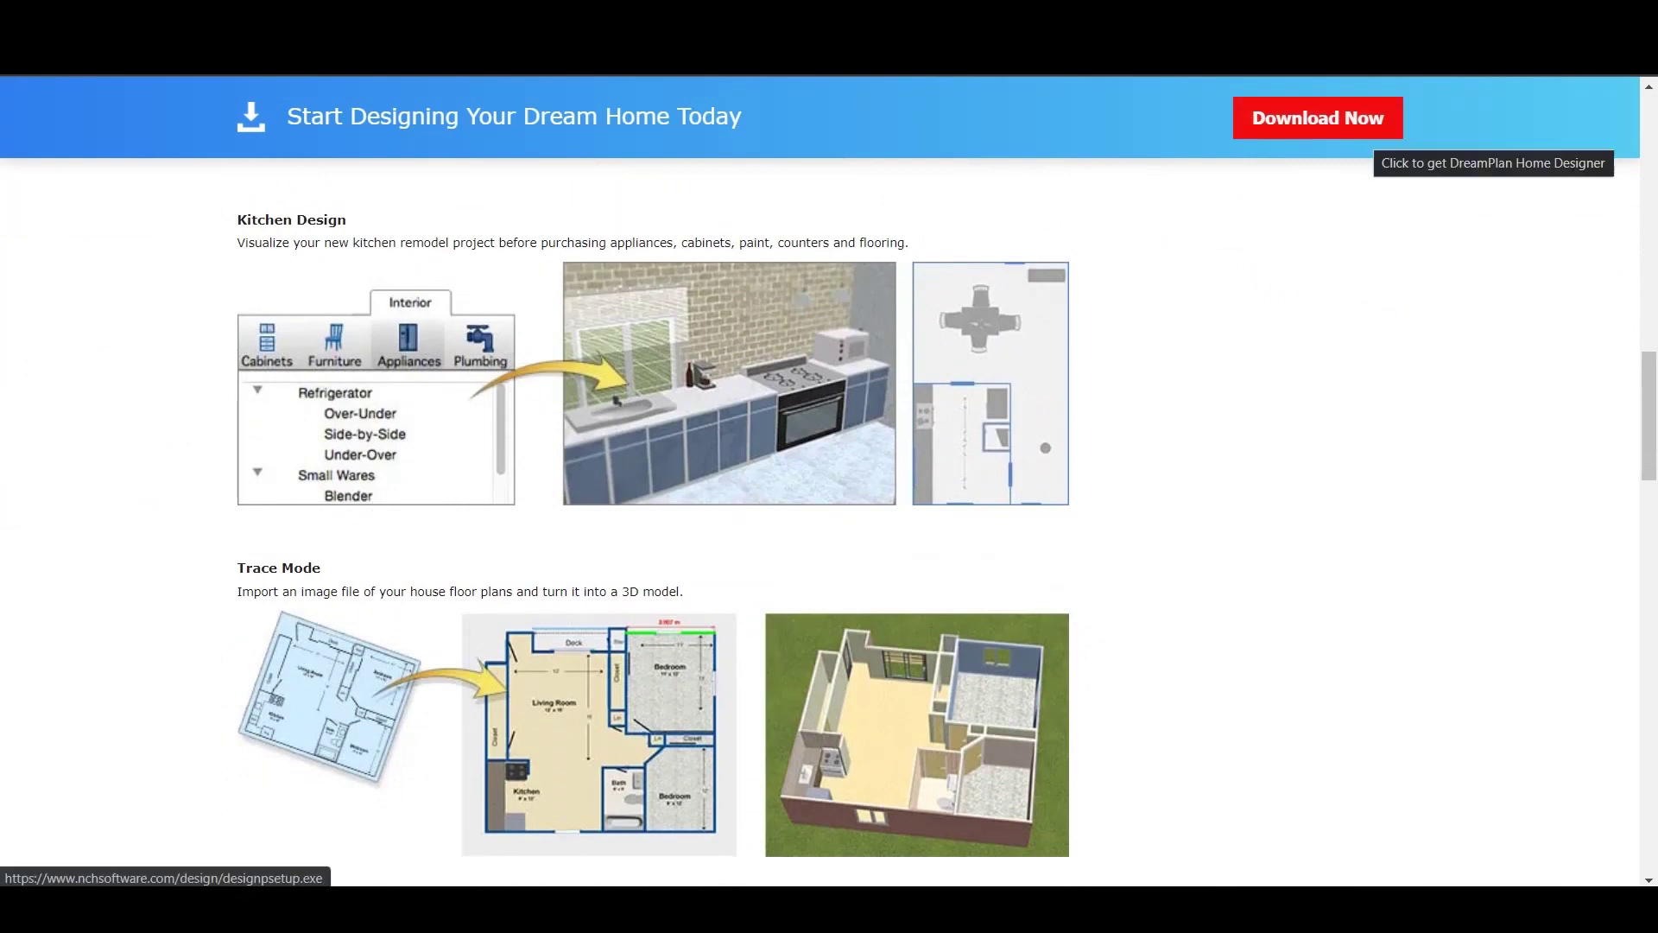
pyautogui.scroll(-5, 1373, 129)
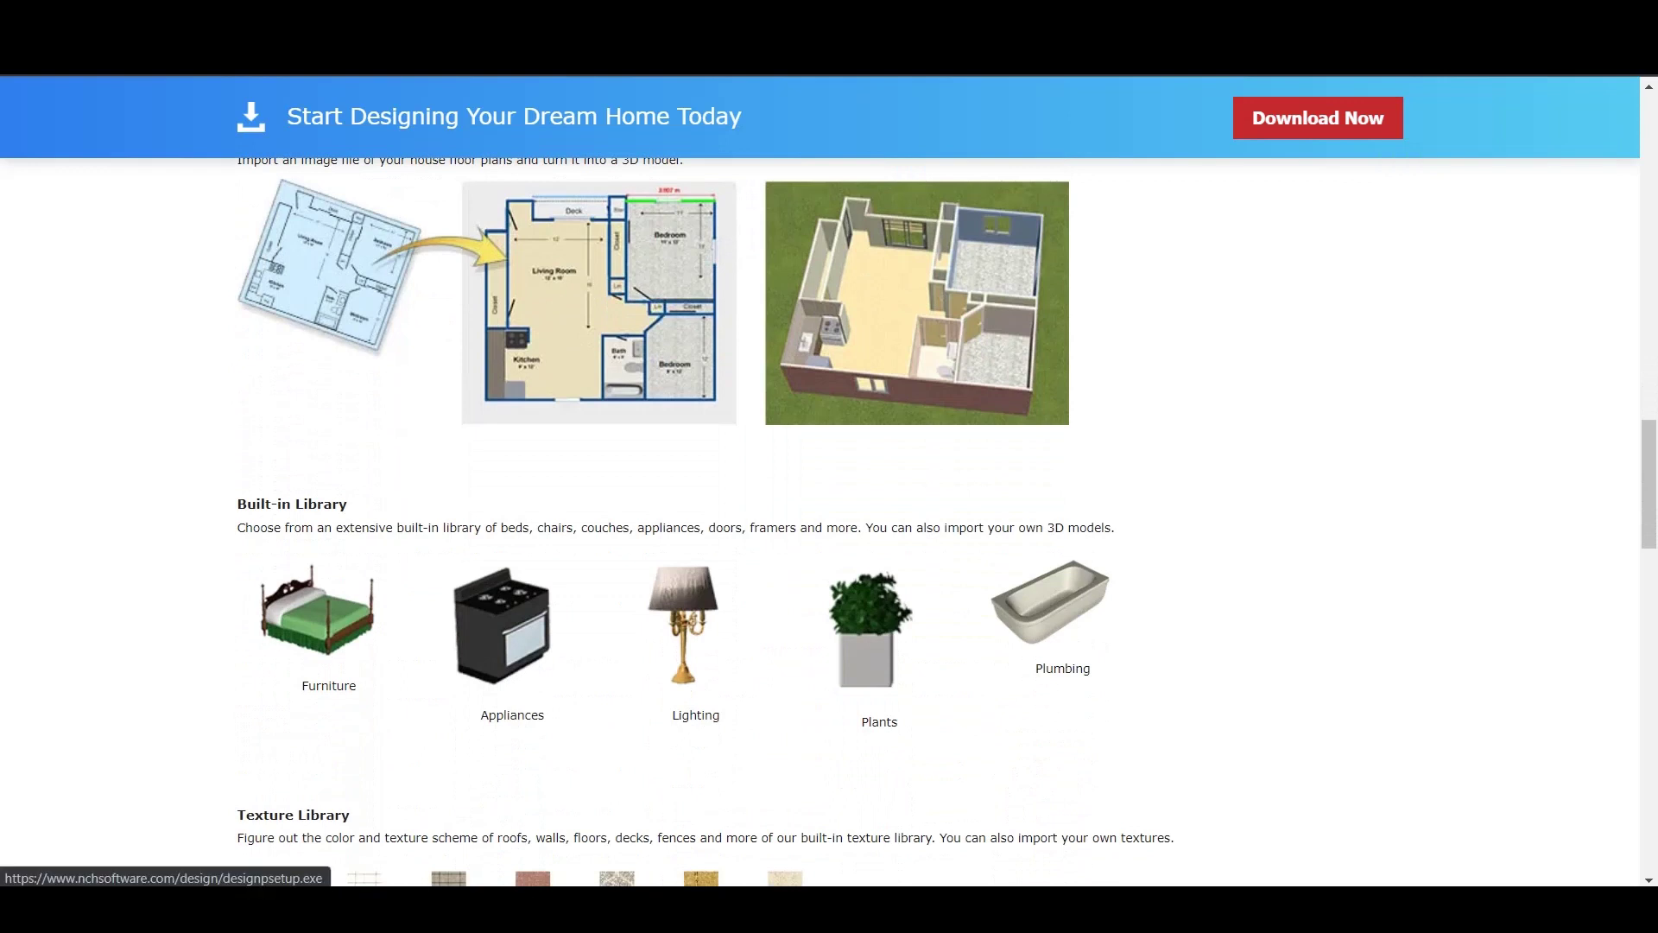
pyautogui.scroll(-3, 1318, 118)
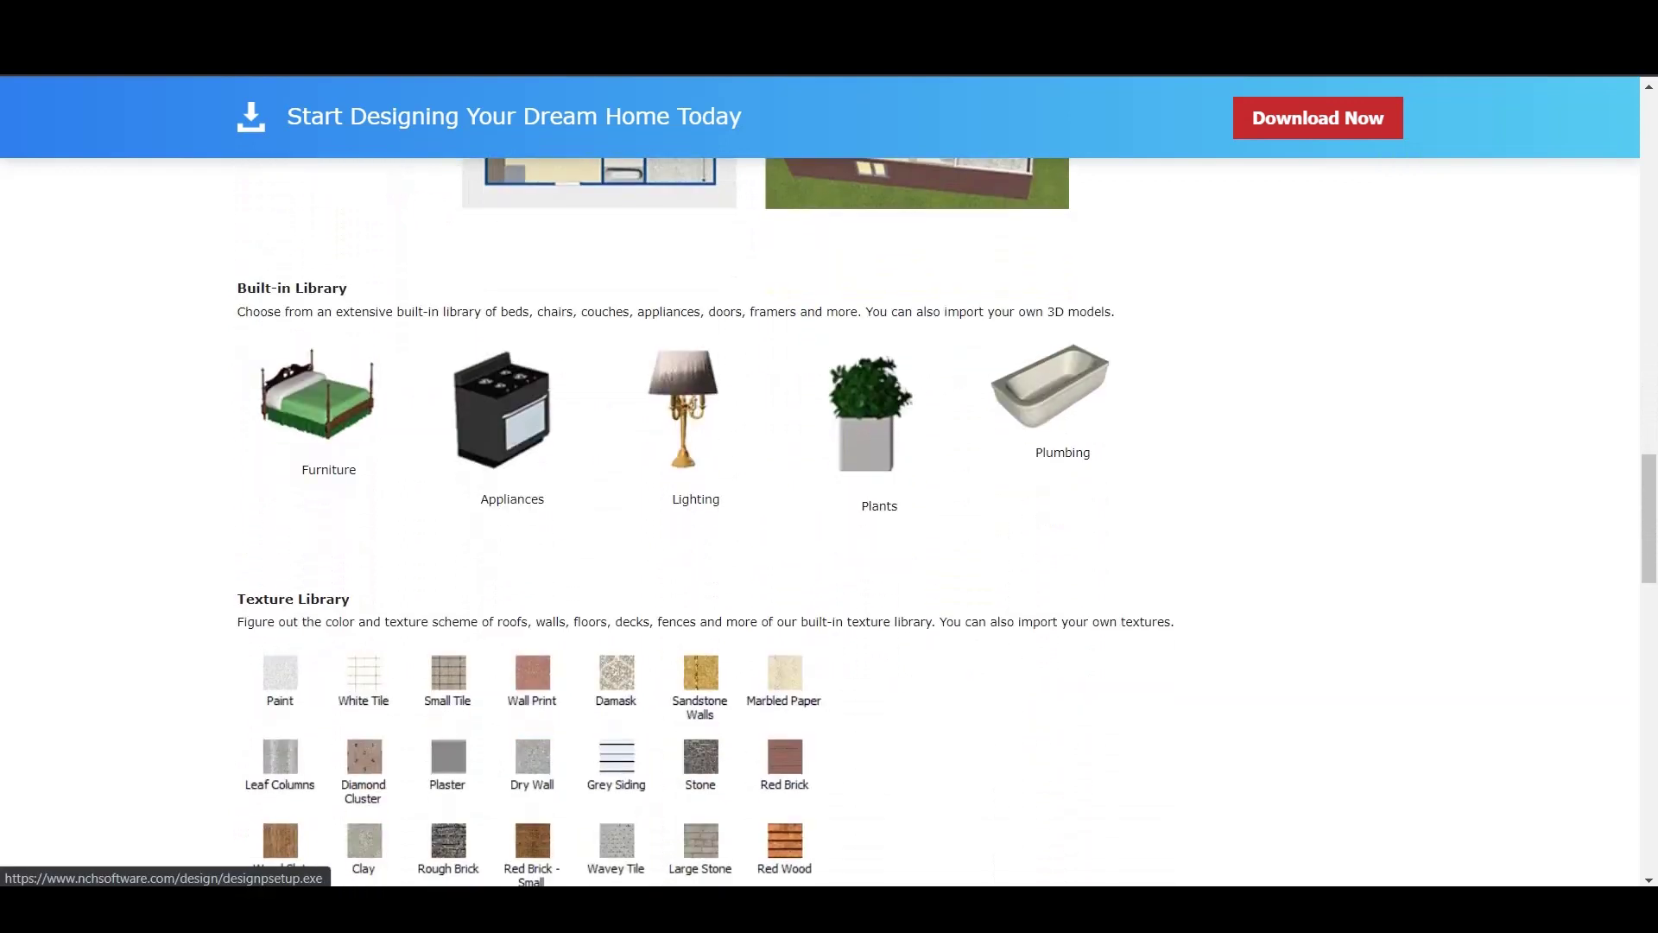
pyautogui.scroll(-4, 1318, 117)
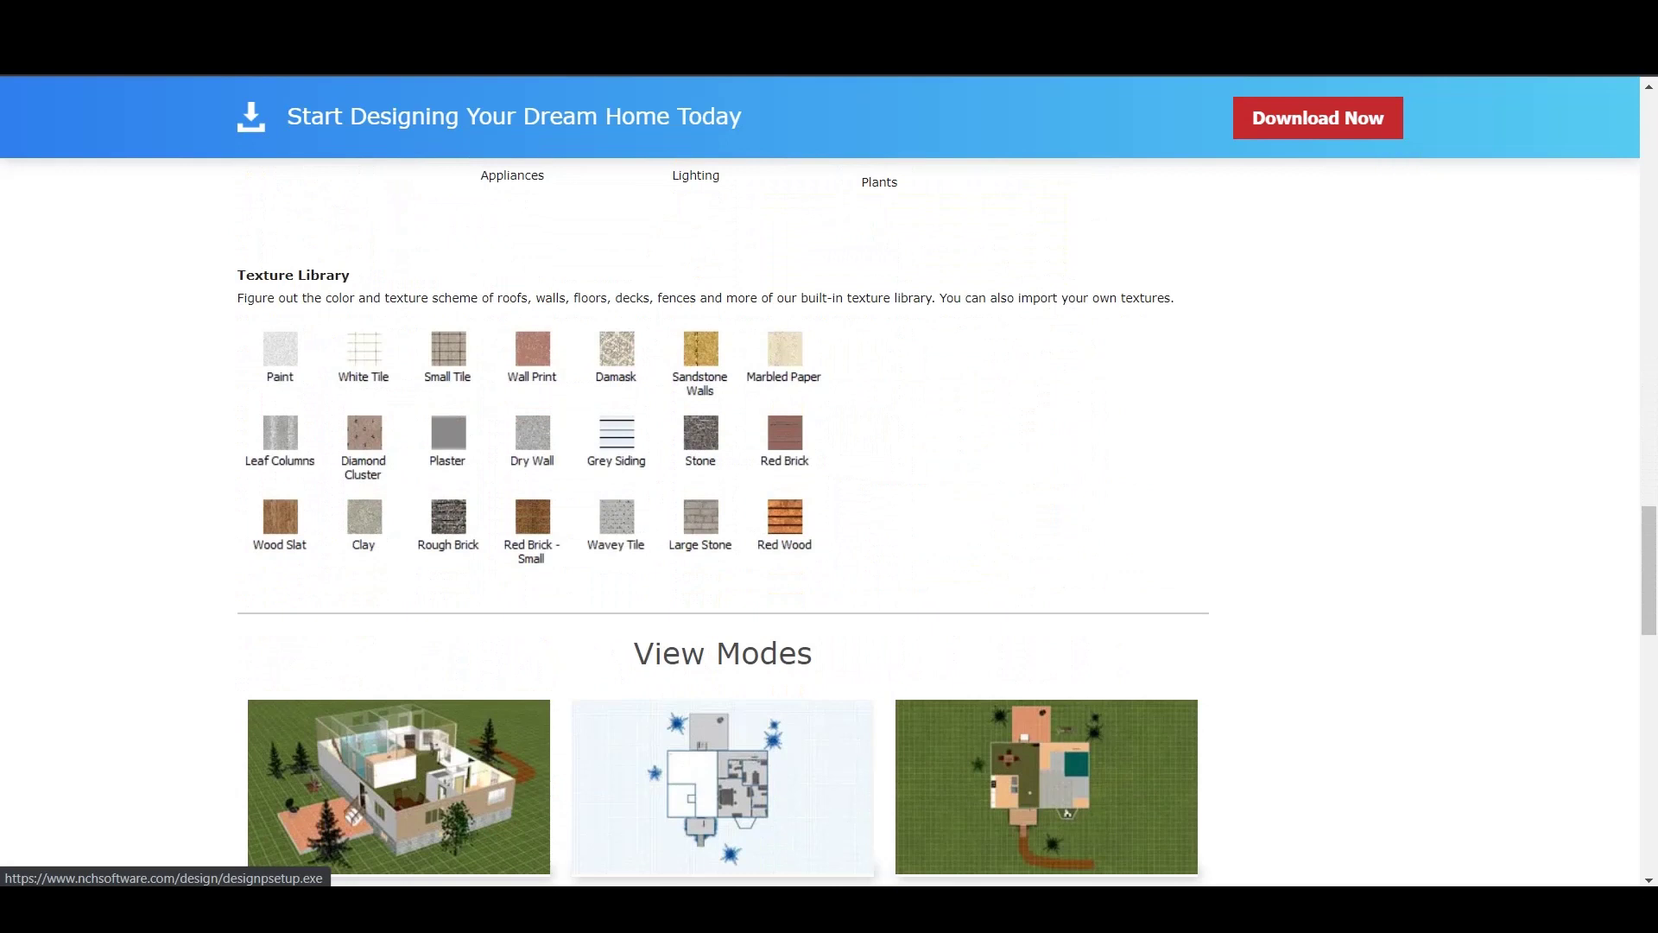
# - Examine the page's view modes, garden, deck and pool design sections and system requirements, and return to its beginning
pyautogui.scroll(-4, 1318, 117)
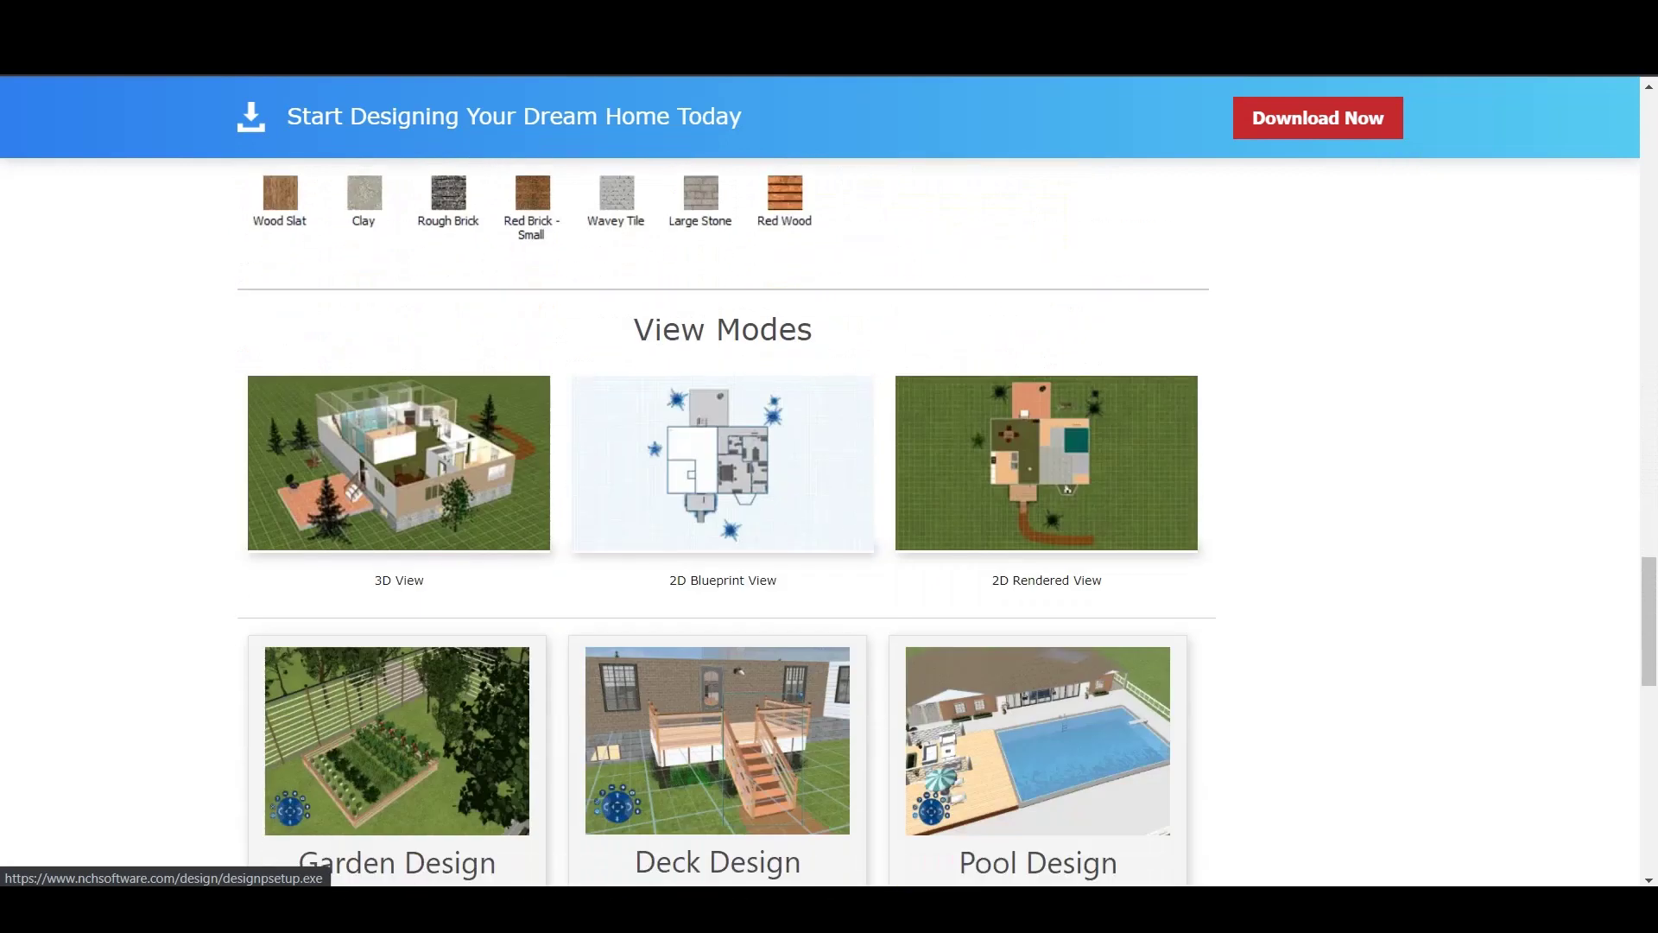
pyautogui.scroll(-3, 1318, 118)
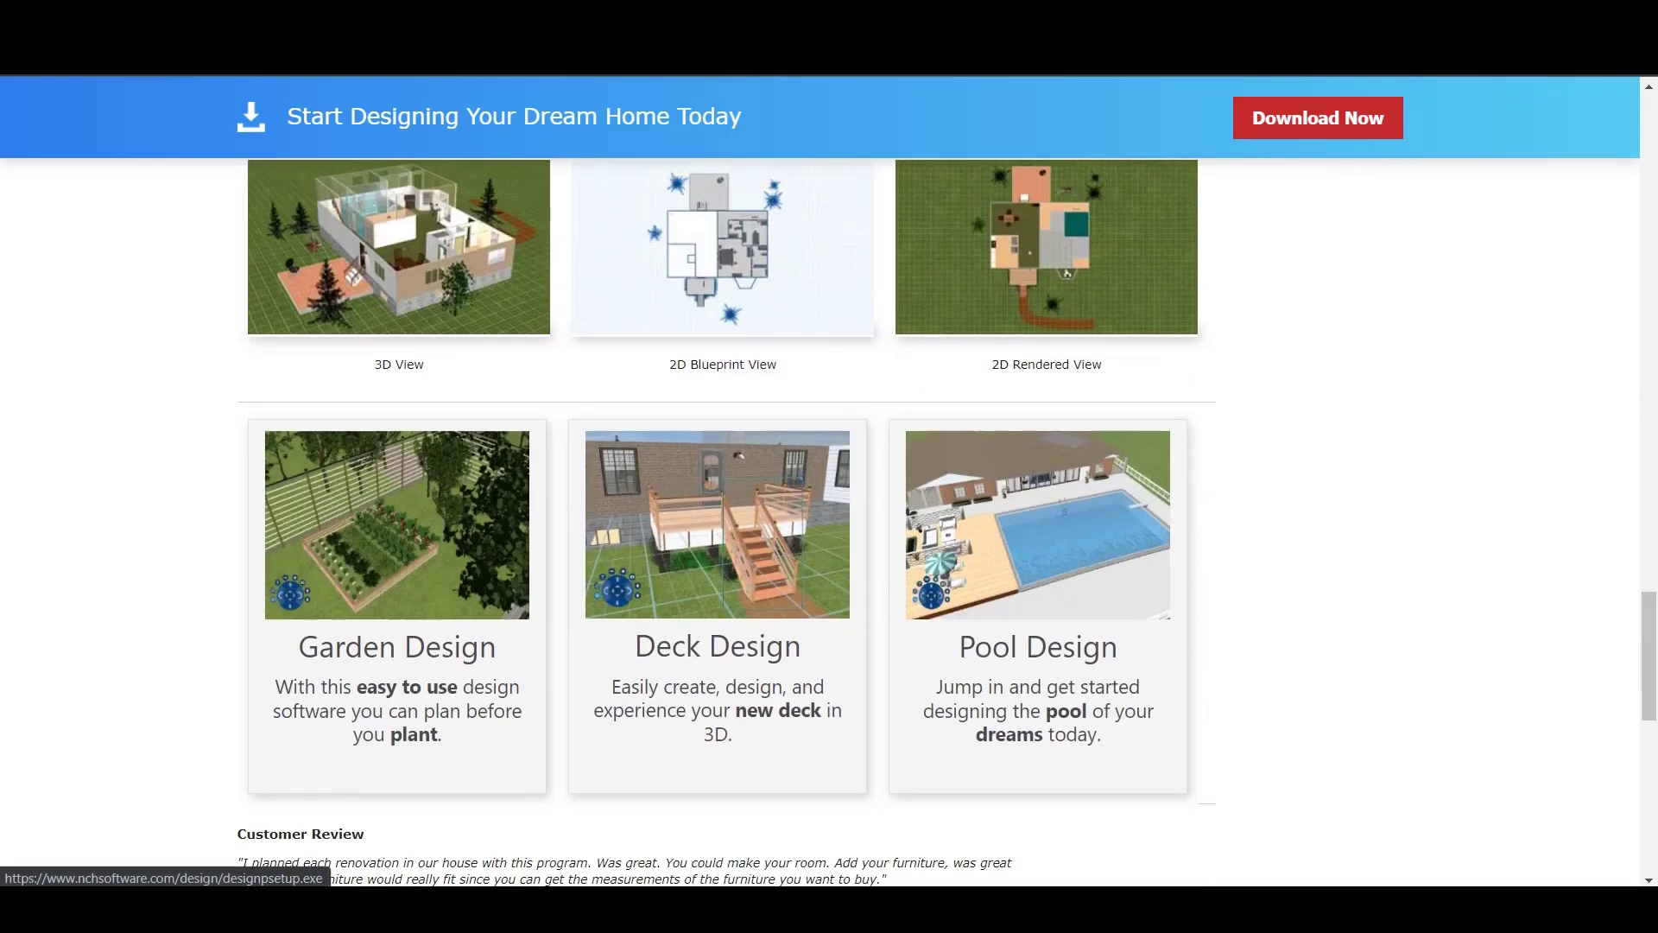
pyautogui.scroll(3, 1317, 117)
pyautogui.scroll(-2, 1318, 117)
pyautogui.scroll(2, 1318, 117)
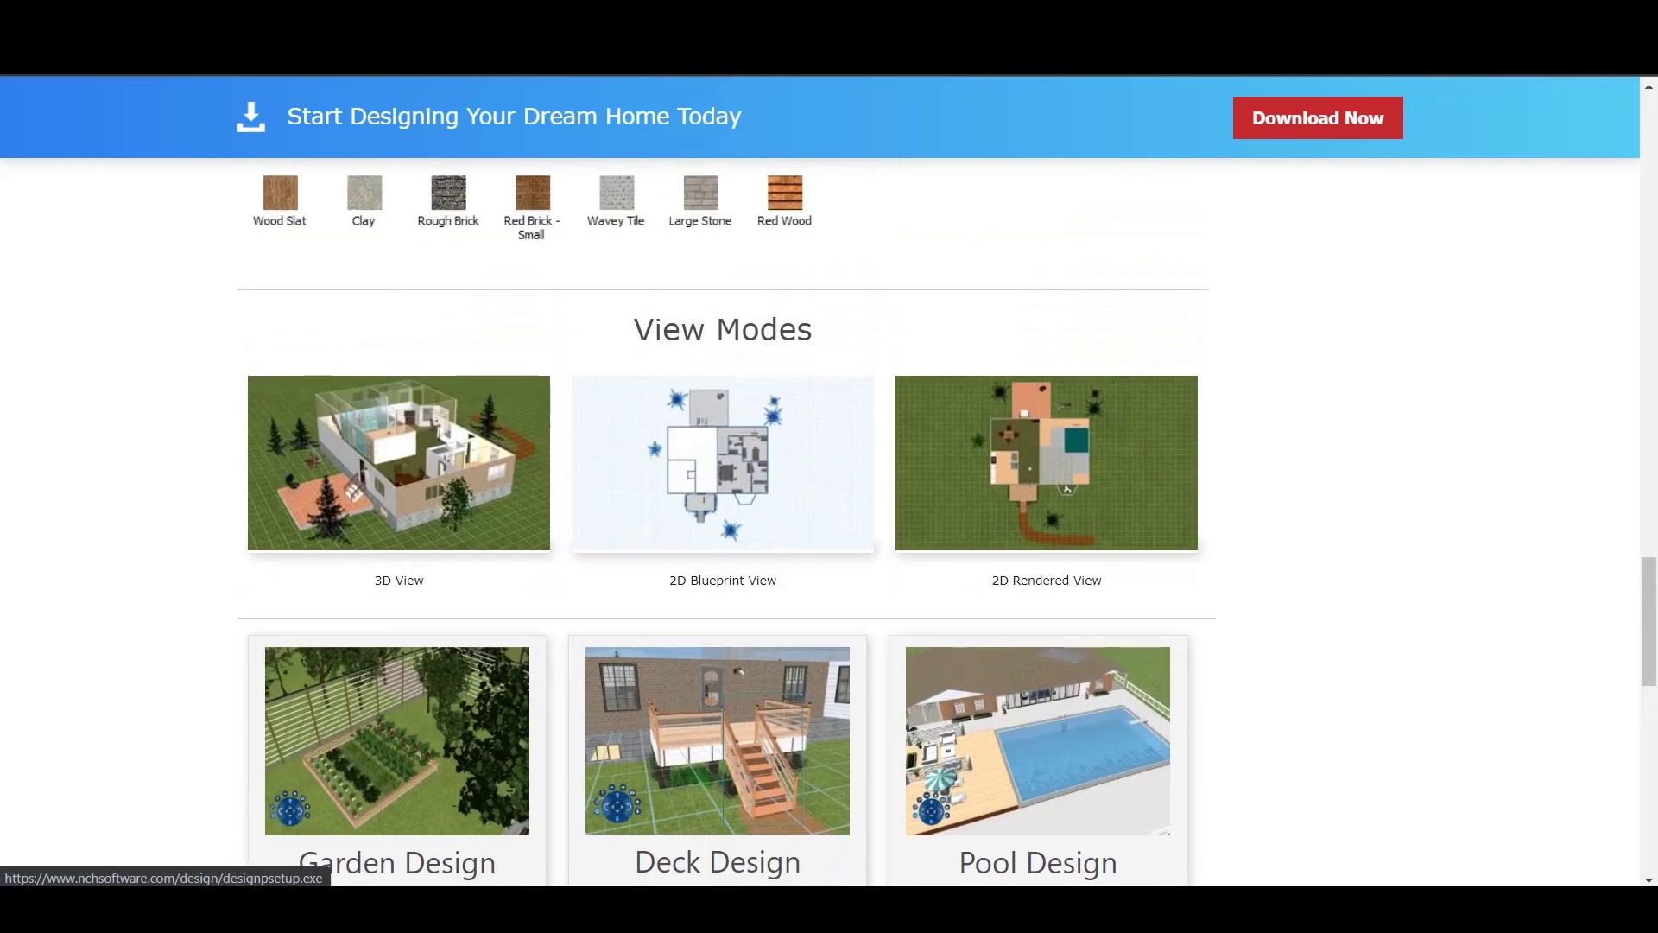
pyautogui.scroll(-1, 1318, 117)
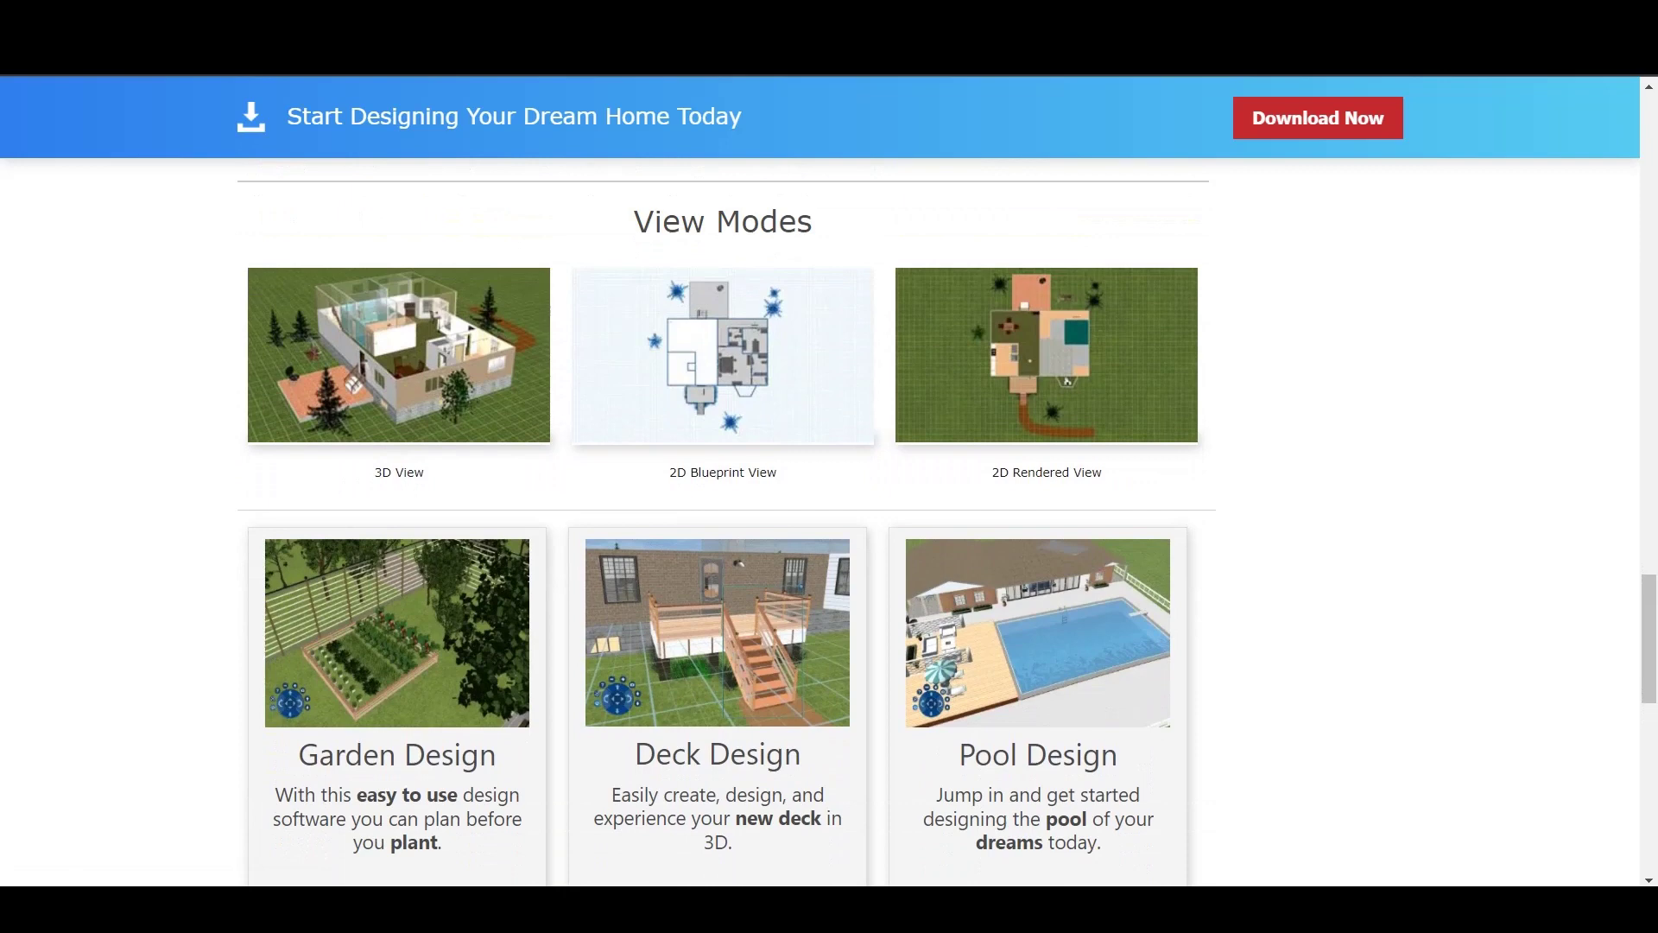
pyautogui.scroll(-5, 1318, 117)
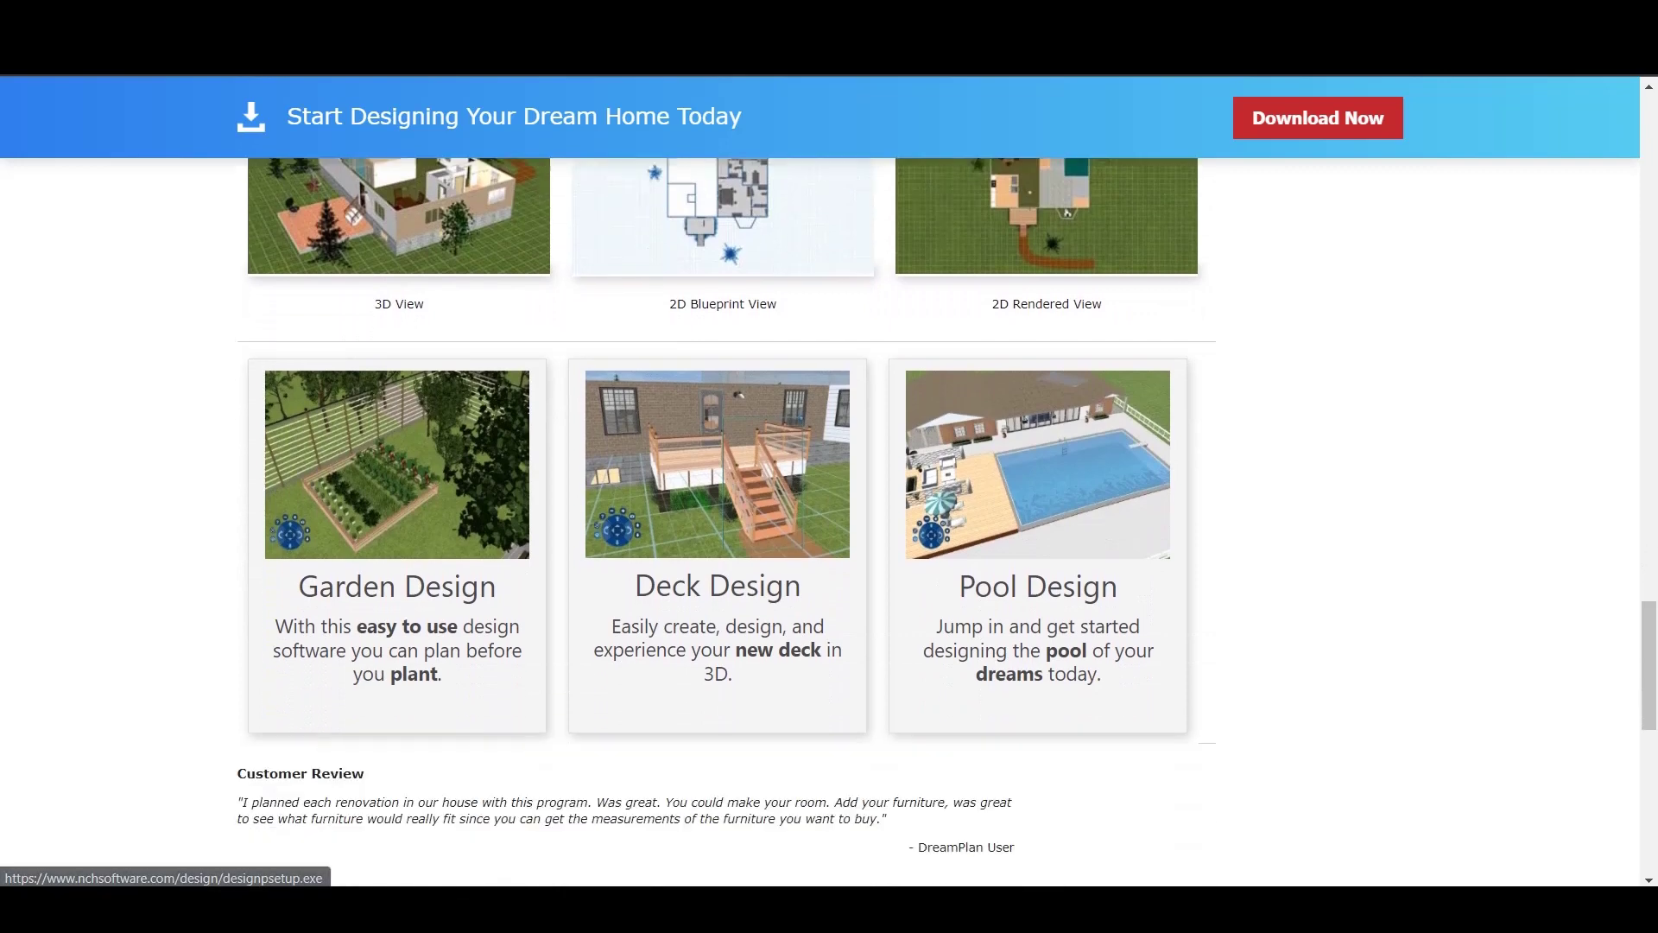
pyautogui.scroll(-3, 829, 522)
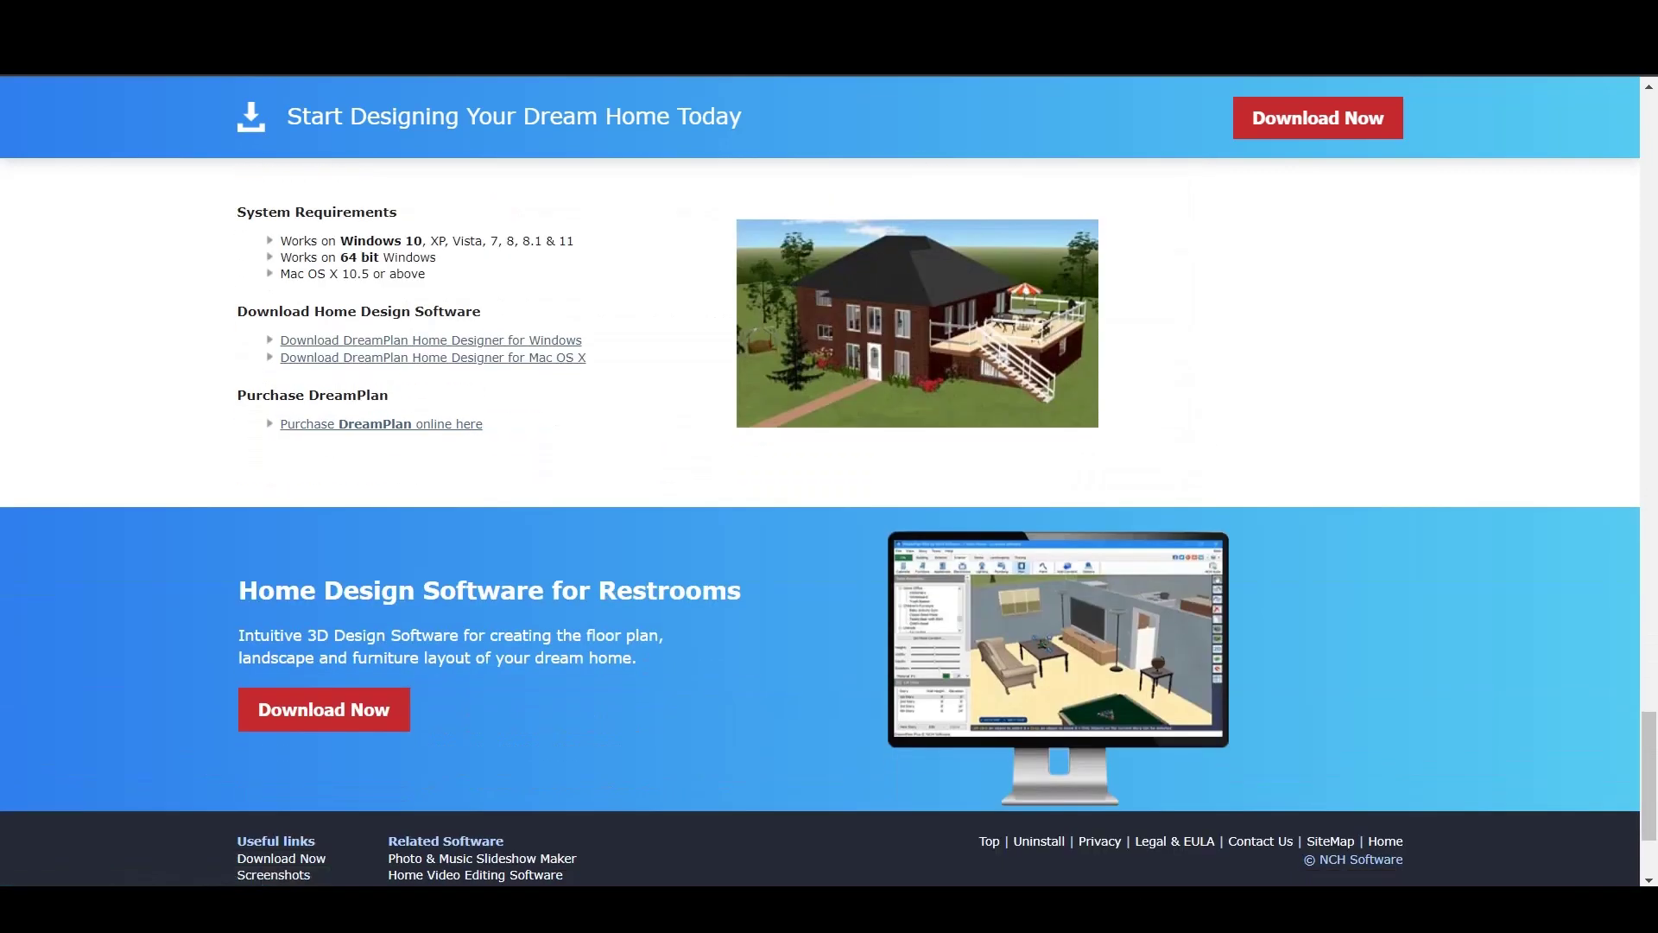
pyautogui.scroll(6, 829, 522)
pyautogui.scroll(15, 829, 522)
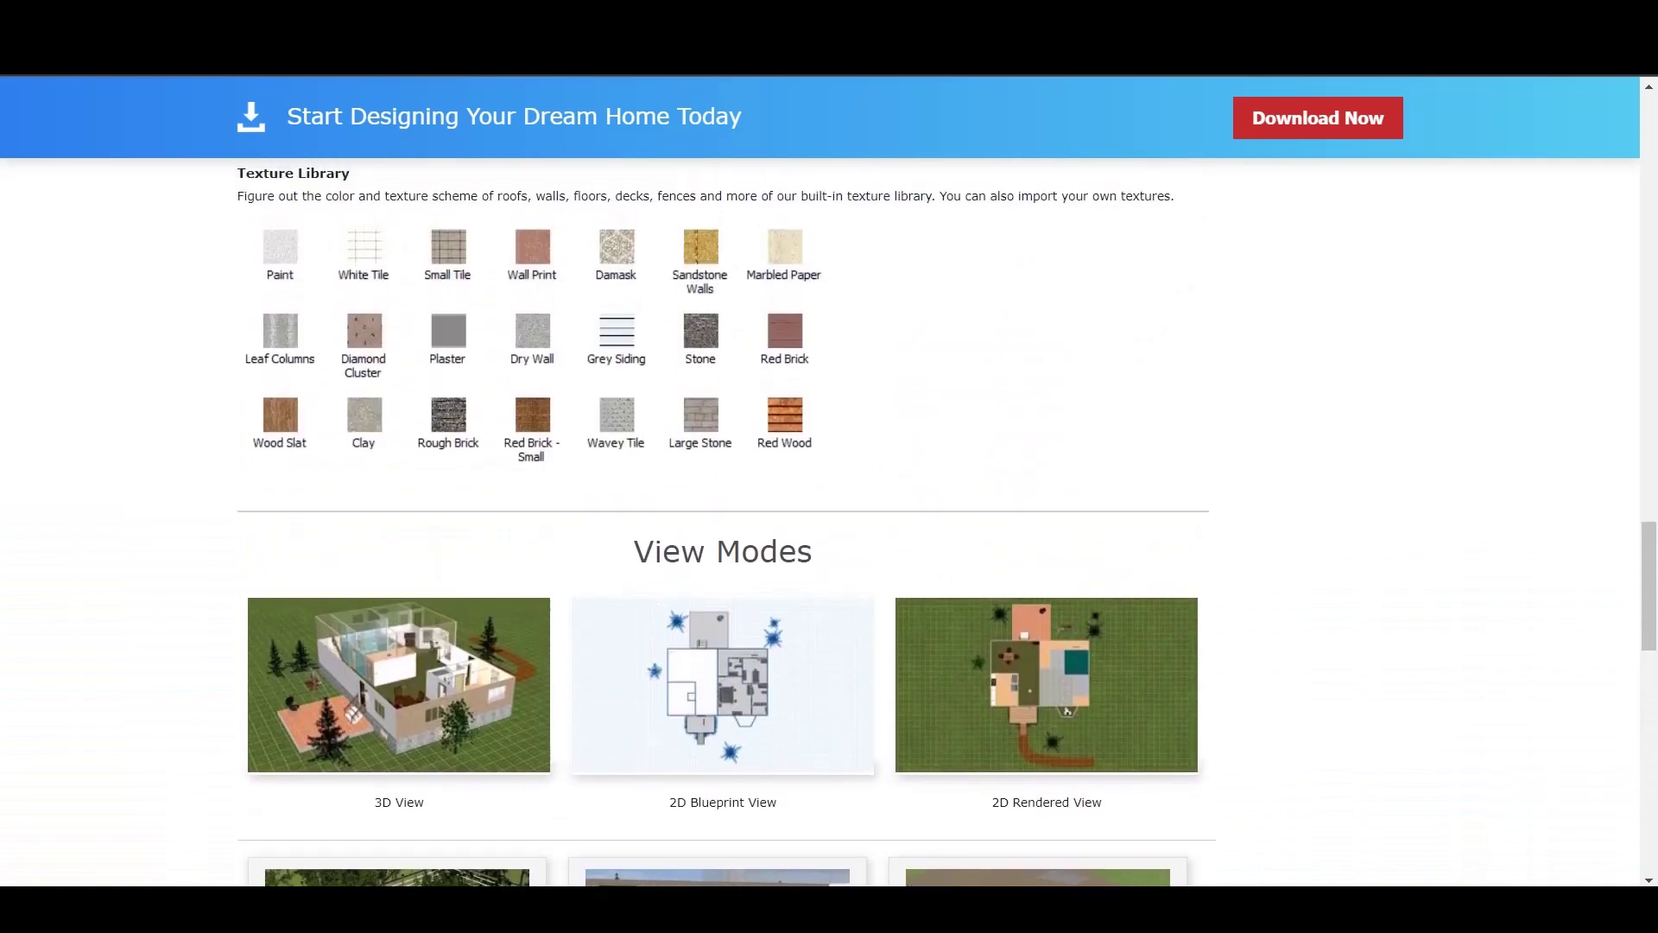
pyautogui.scroll(15, 829, 521)
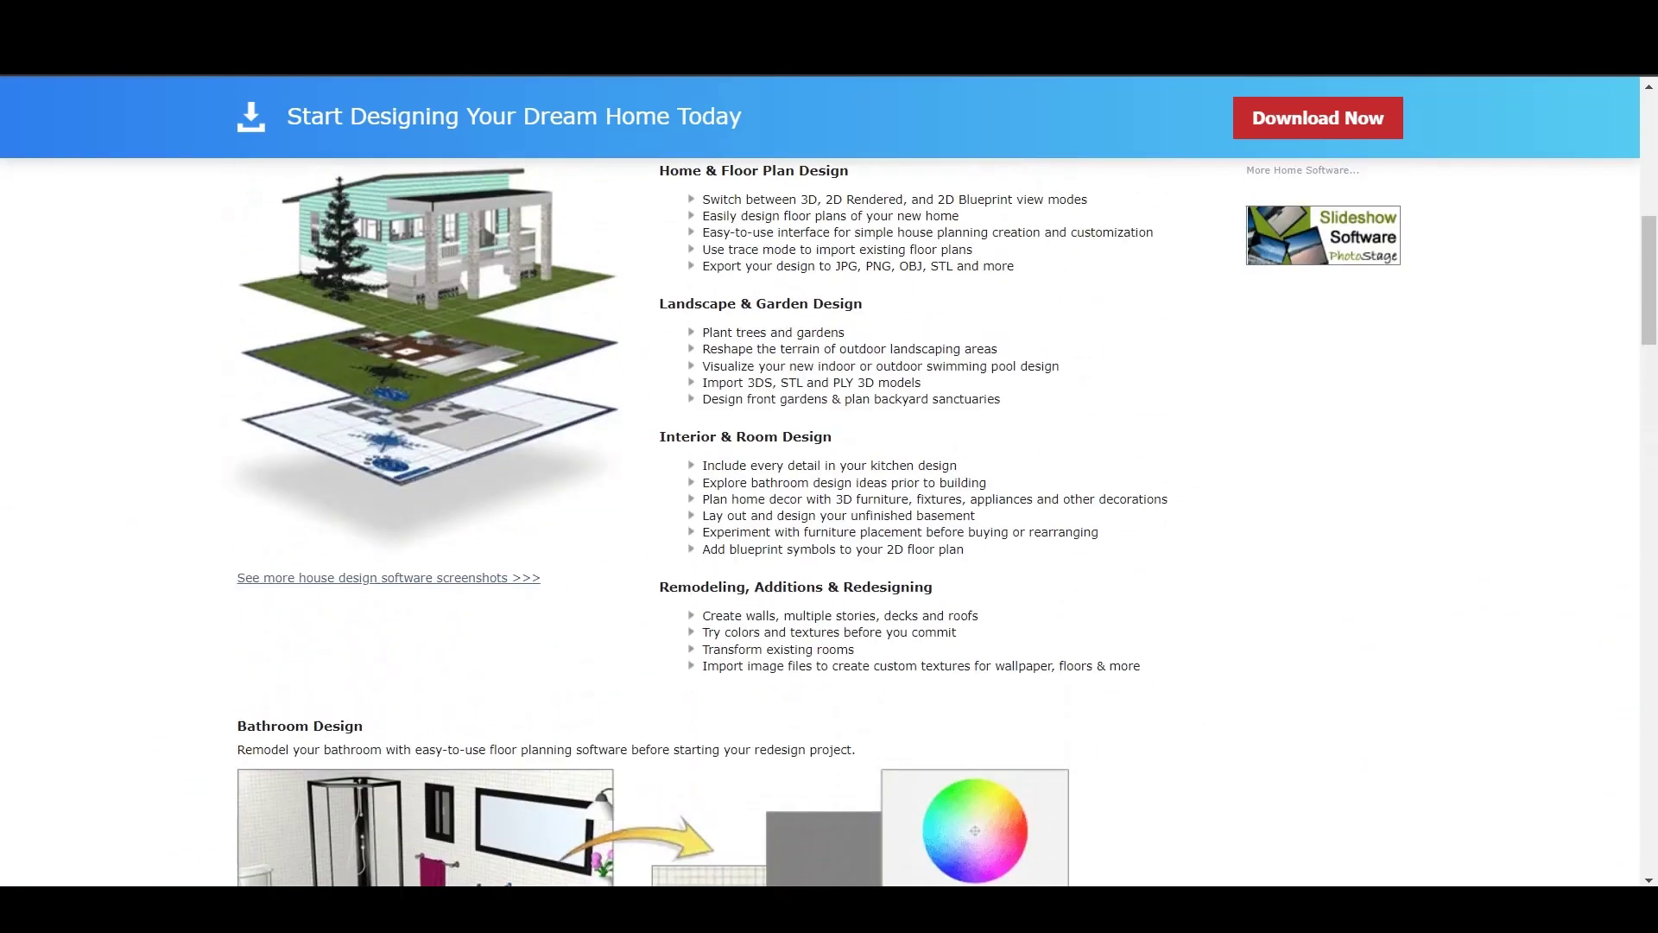
pyautogui.scroll(2, 829, 521)
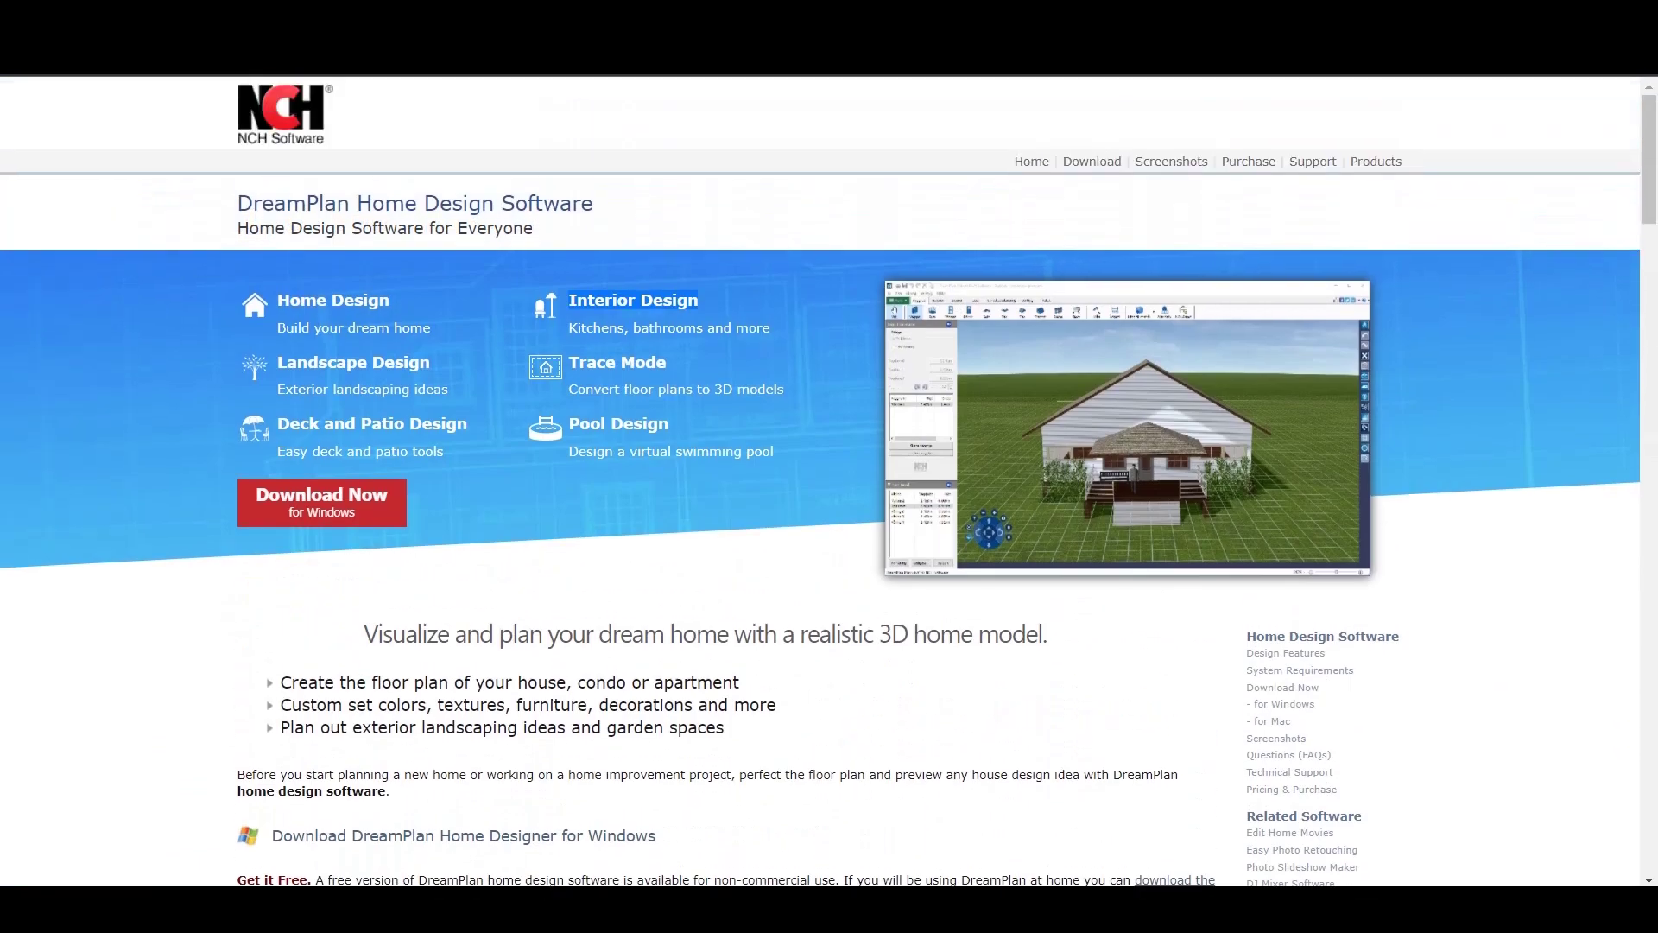